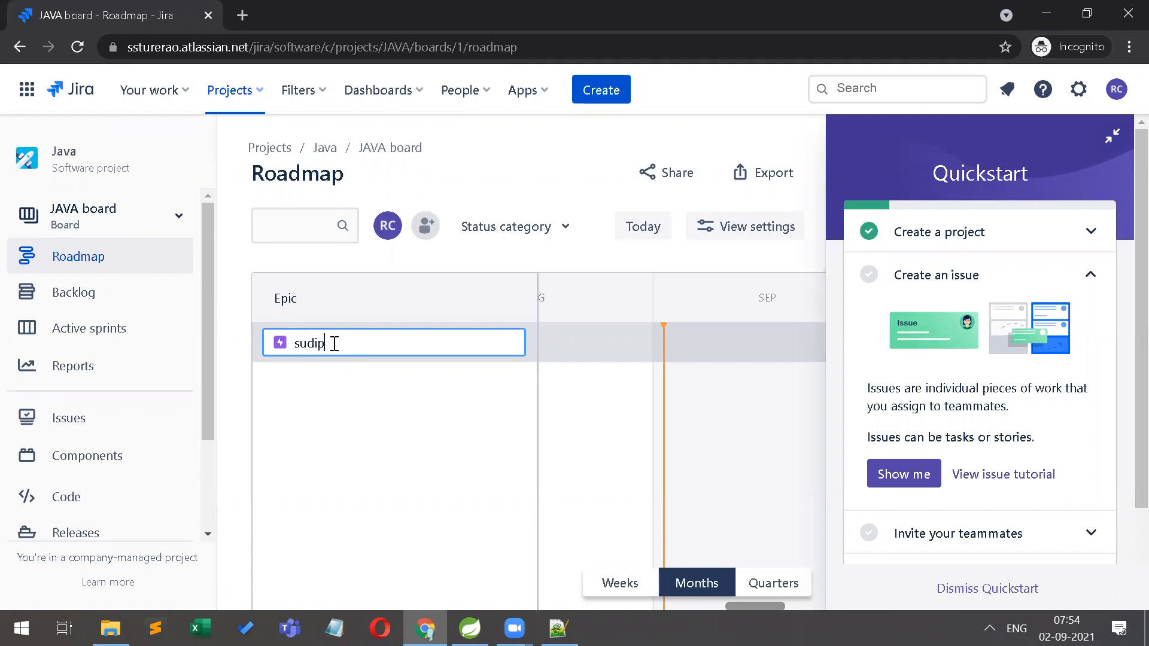
Finish creating the first roadmap epic, titled with a person's first name, and check its issue details
key("Return")
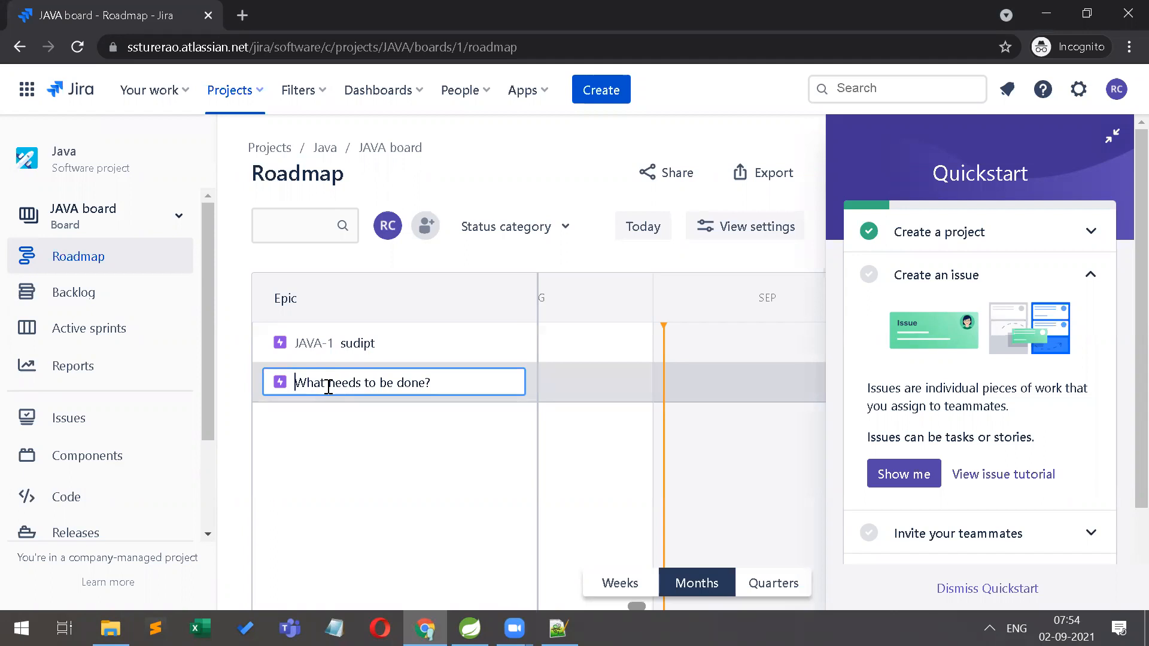
left_click(361, 342)
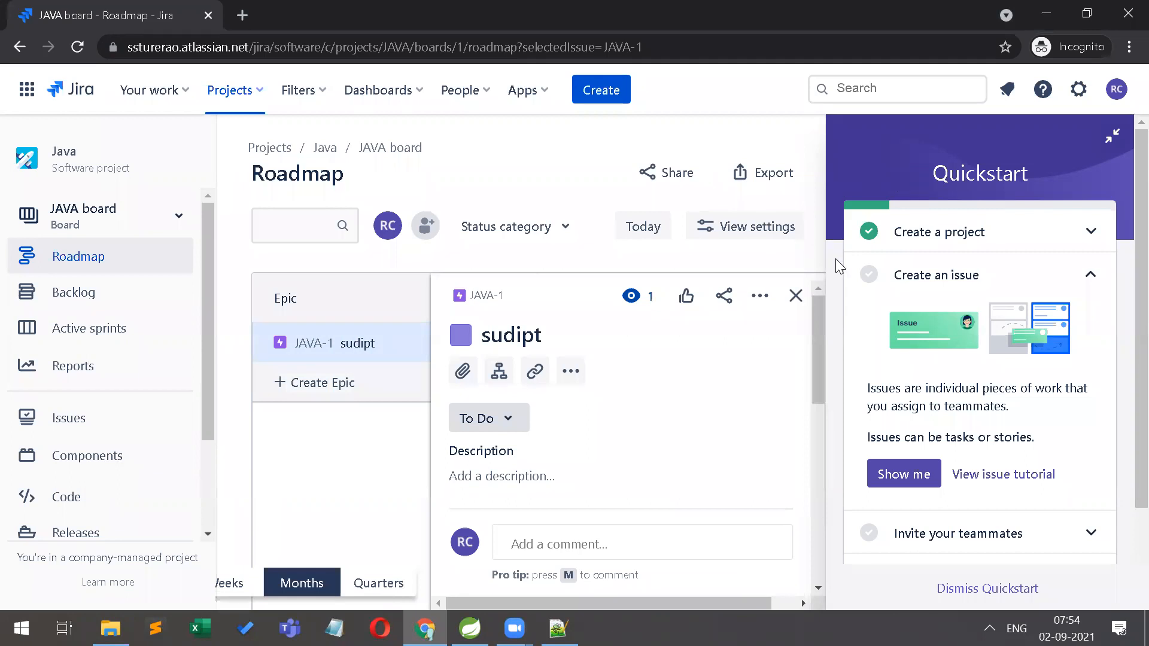
left_click(795, 295)
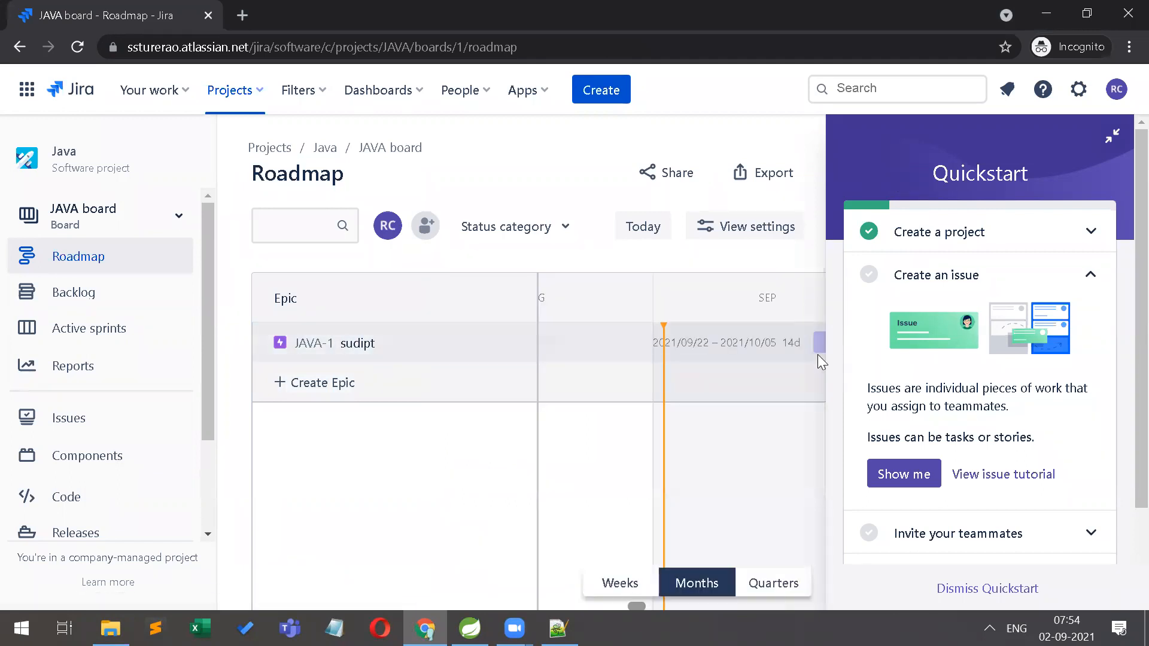
Collapse the Quickstart guide and check the project's backlog before returning to the roadmap
left_click(1115, 140)
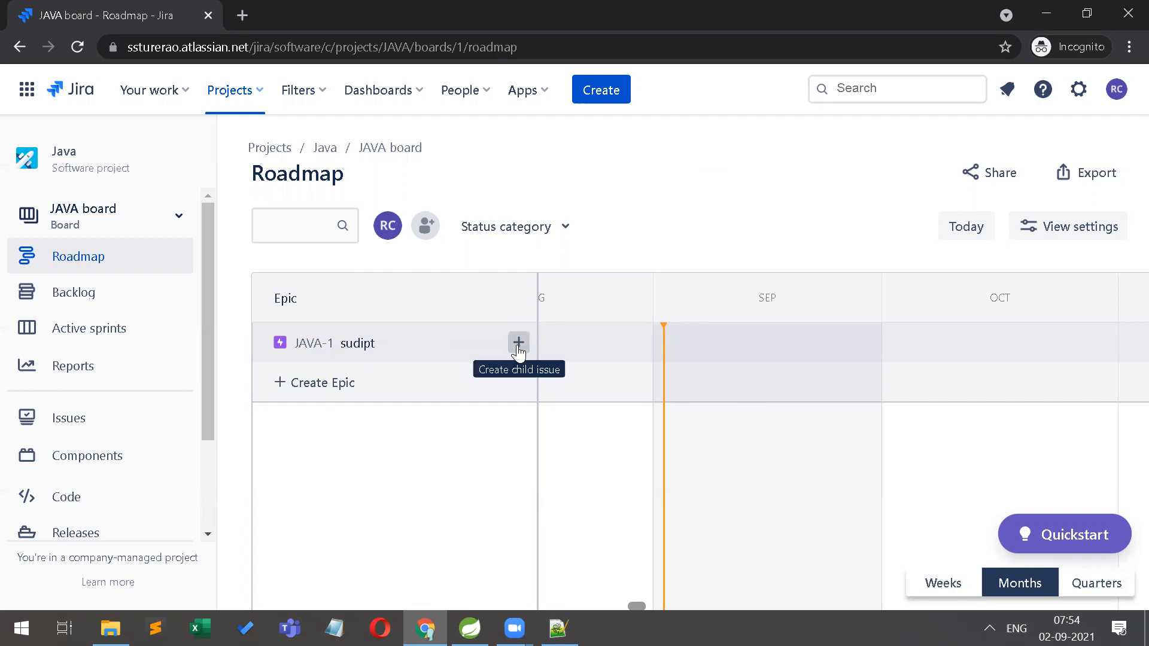
left_click(88, 306)
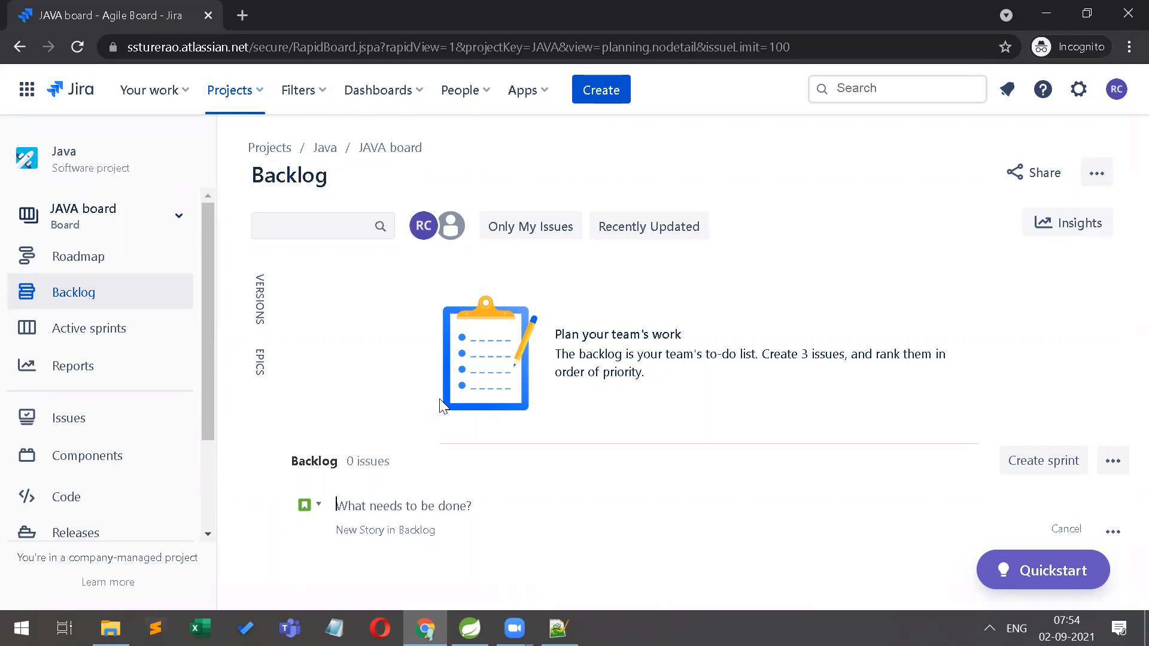
left_click(70, 261)
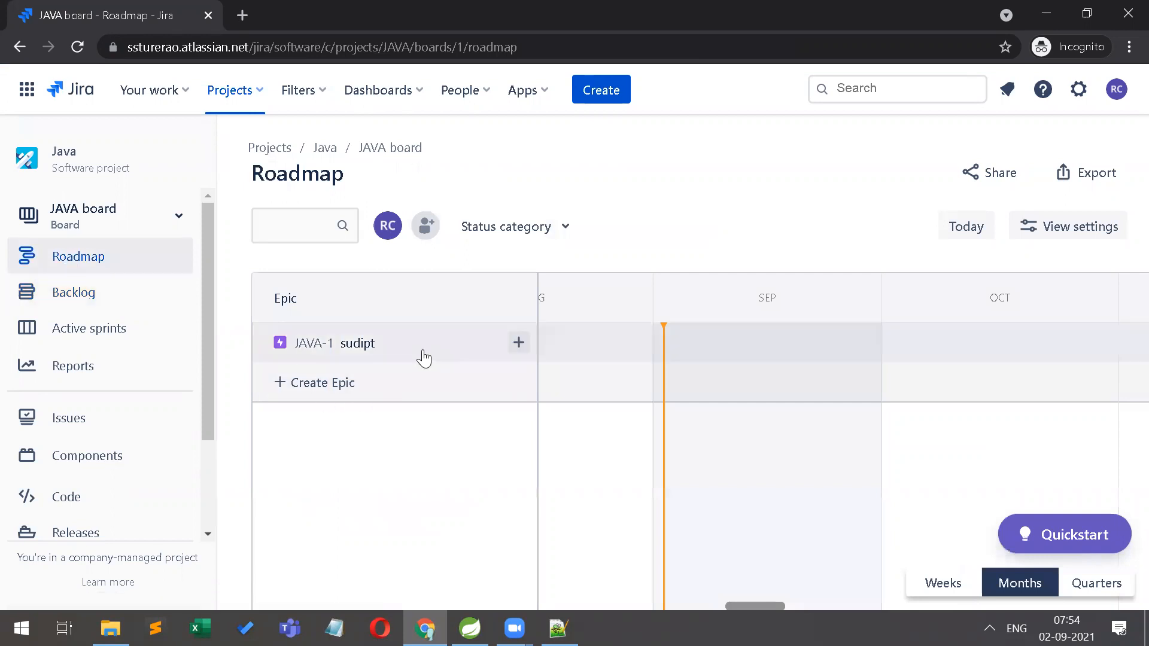
Create a second epic on the roadmap, titled with another person's first name
left_click(322, 389)
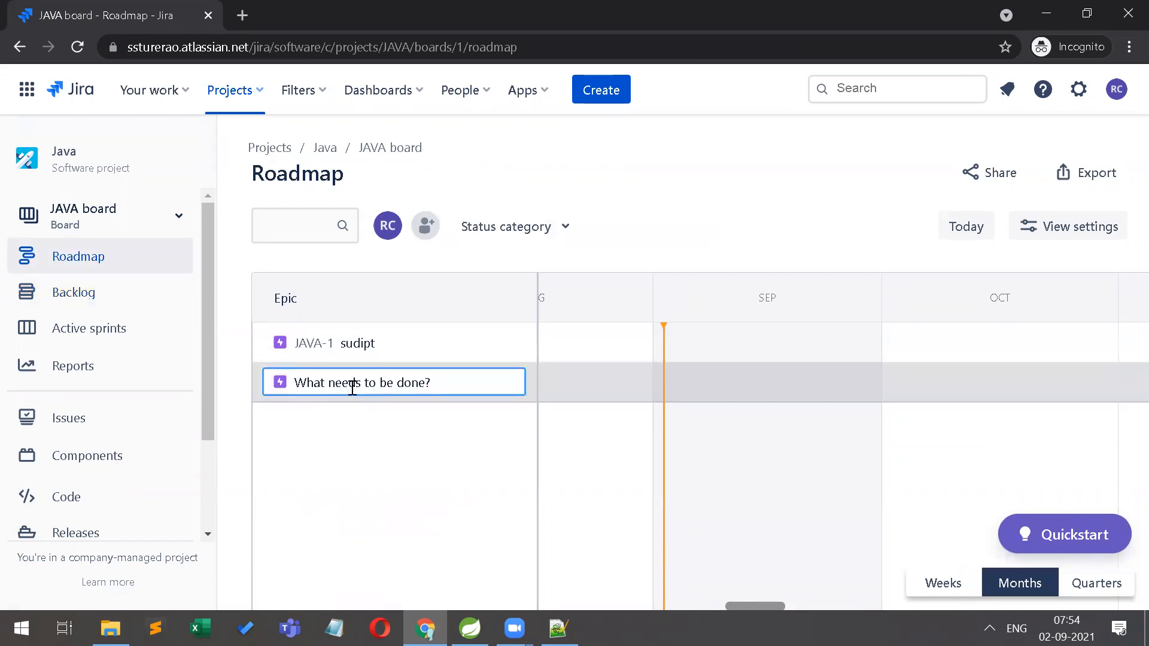
type("D")
key("BackSpace")
type("dipali")
key("Return")
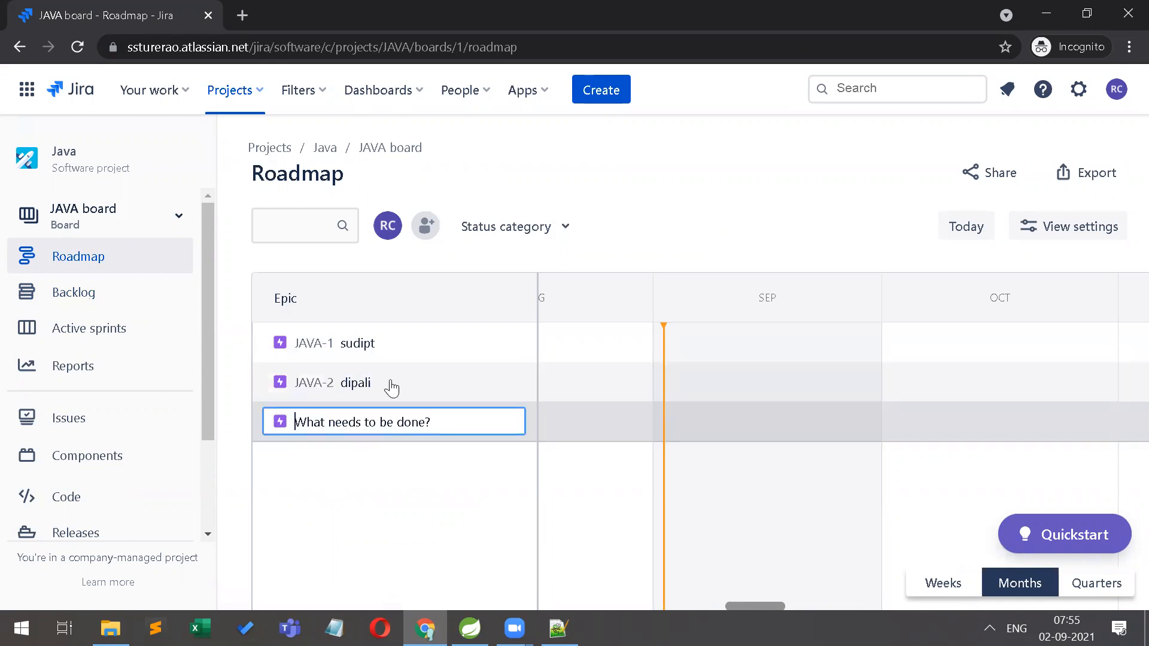
Add a child story titled "Introduction Programming Language" under the second epic
left_click(392, 388)
left_click(520, 383)
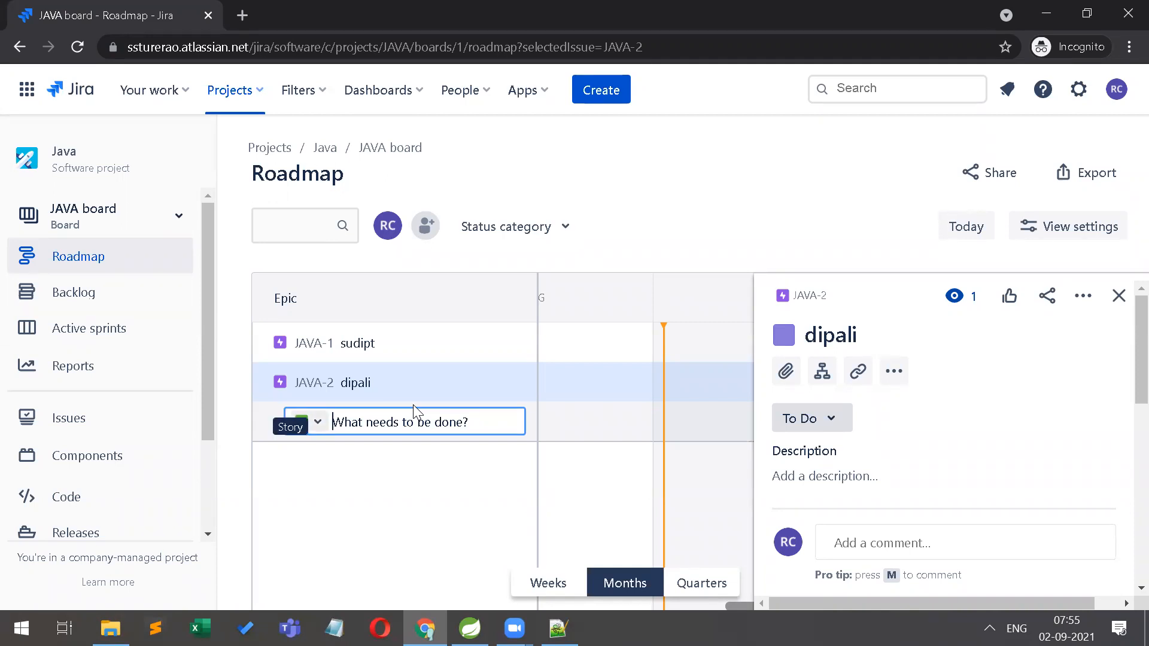
left_click(306, 421)
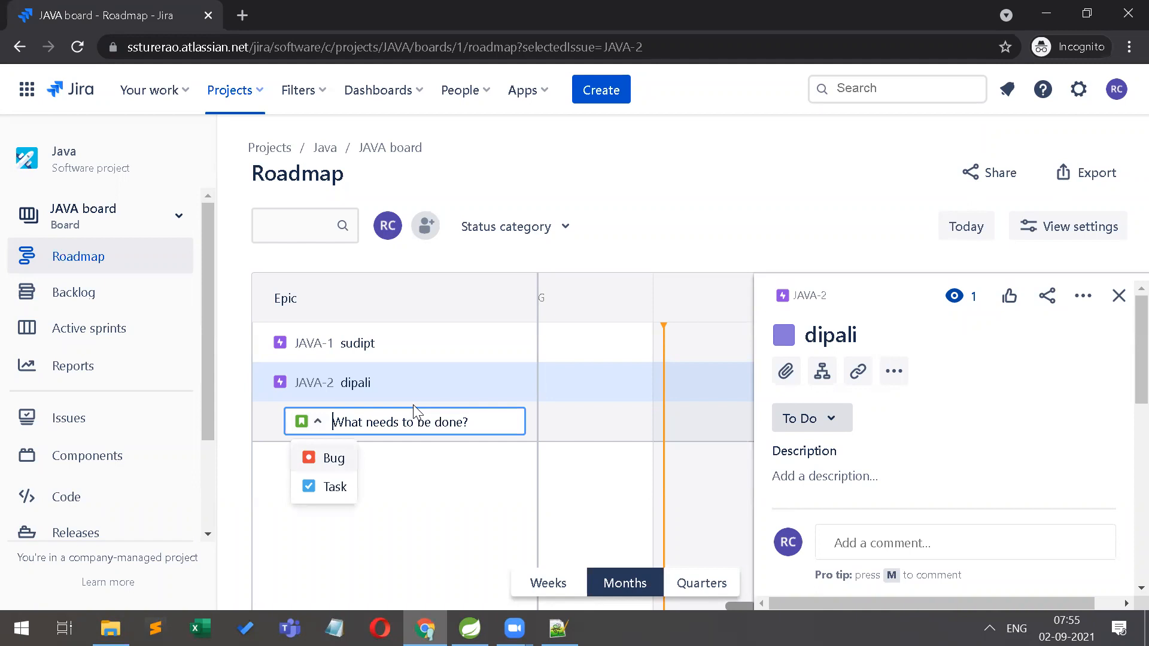
left_click(334, 488)
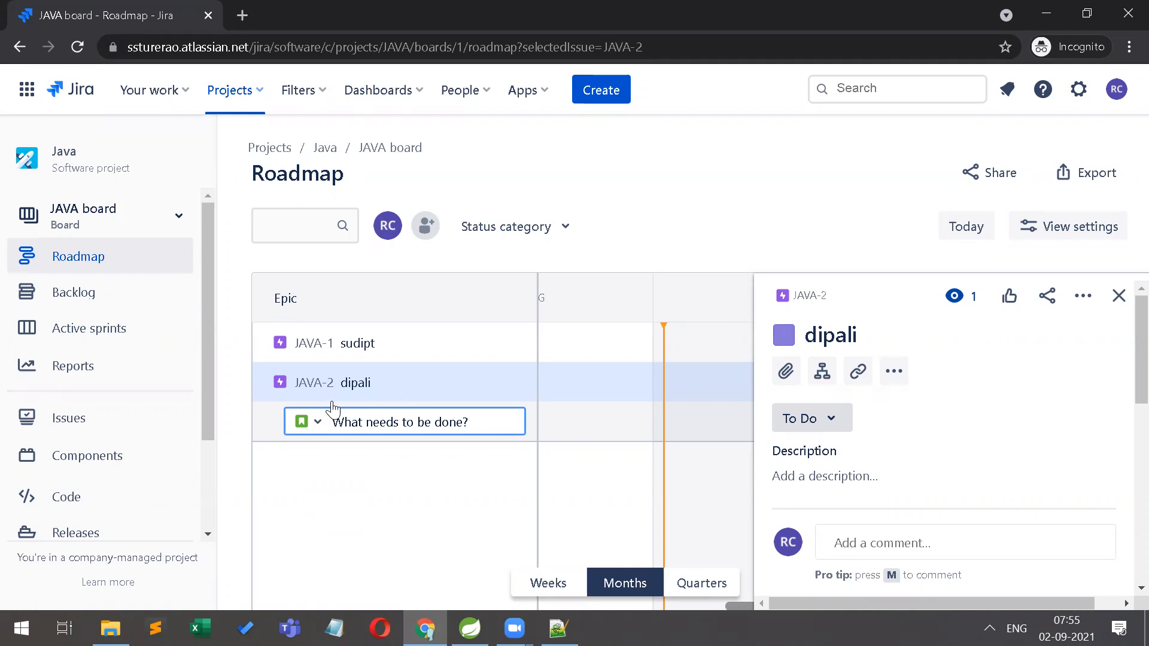
type("m")
key("BackSpace")
type("Introduction")
type("OP")
key("BackSpace")
key("BackSpace")
type("Programm")
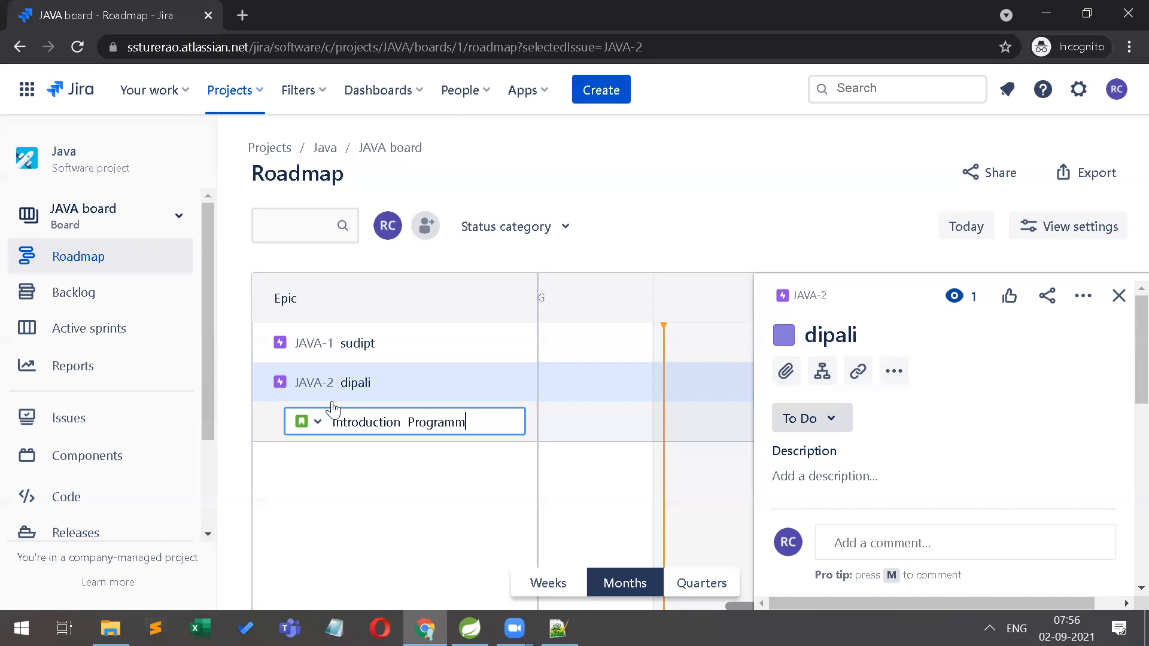
type("ing Language")
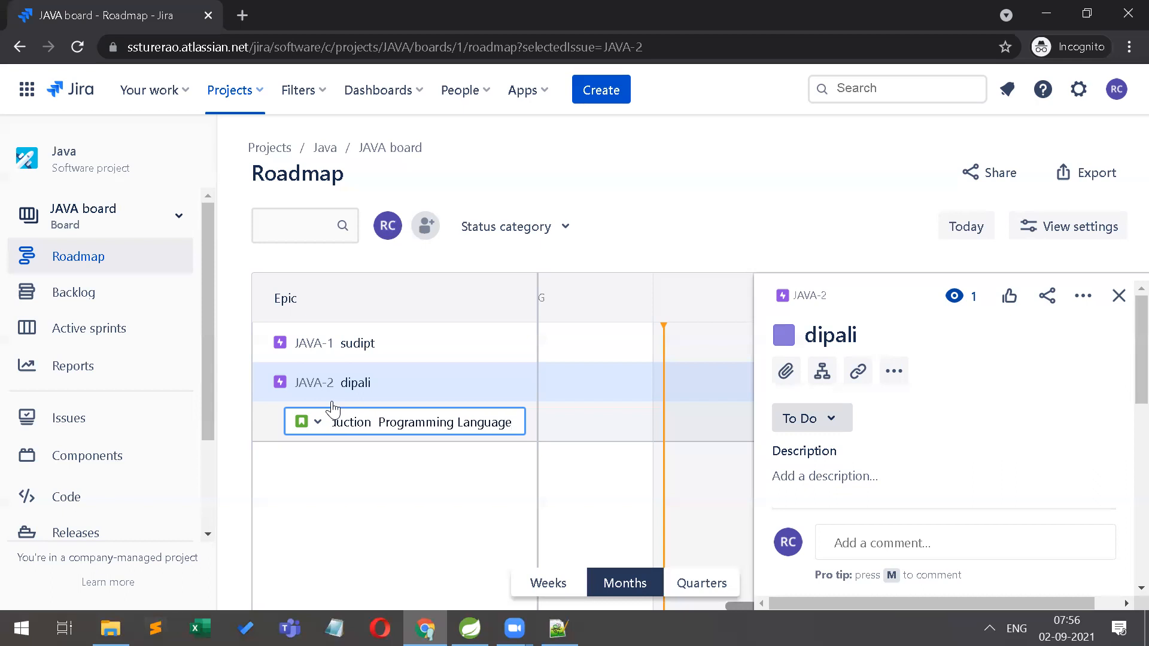
key("Return")
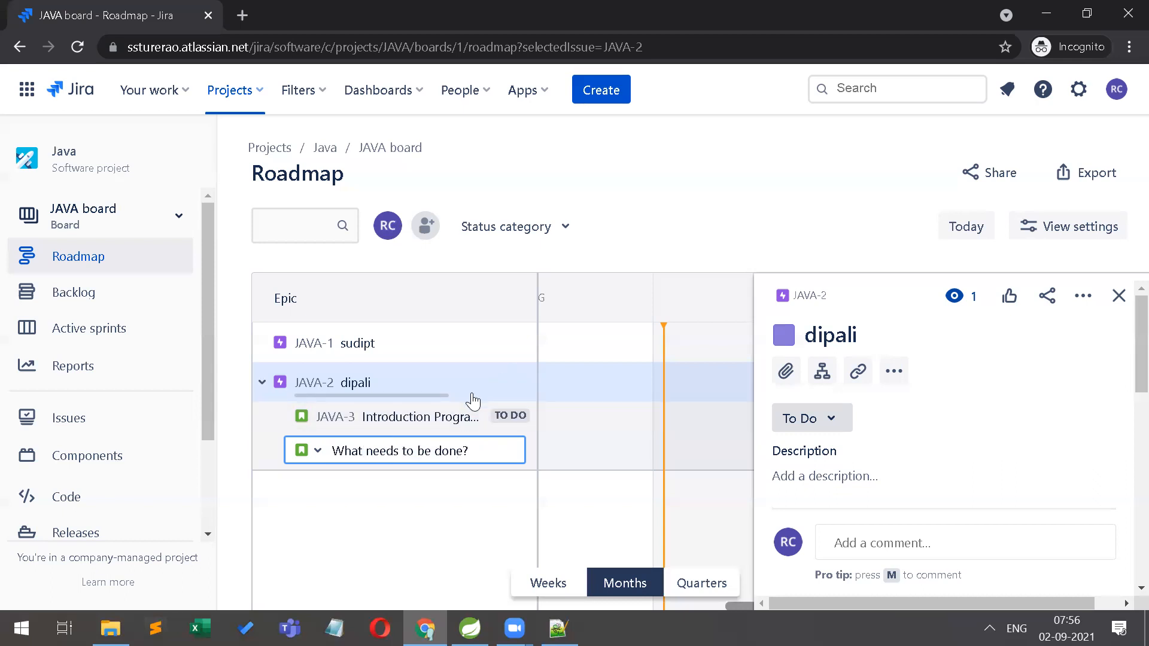
Add a child story titled "Differance Between Programming and English" to the second epic, correcting the spelling of "Programming" before saving
type("Differance Between Prog")
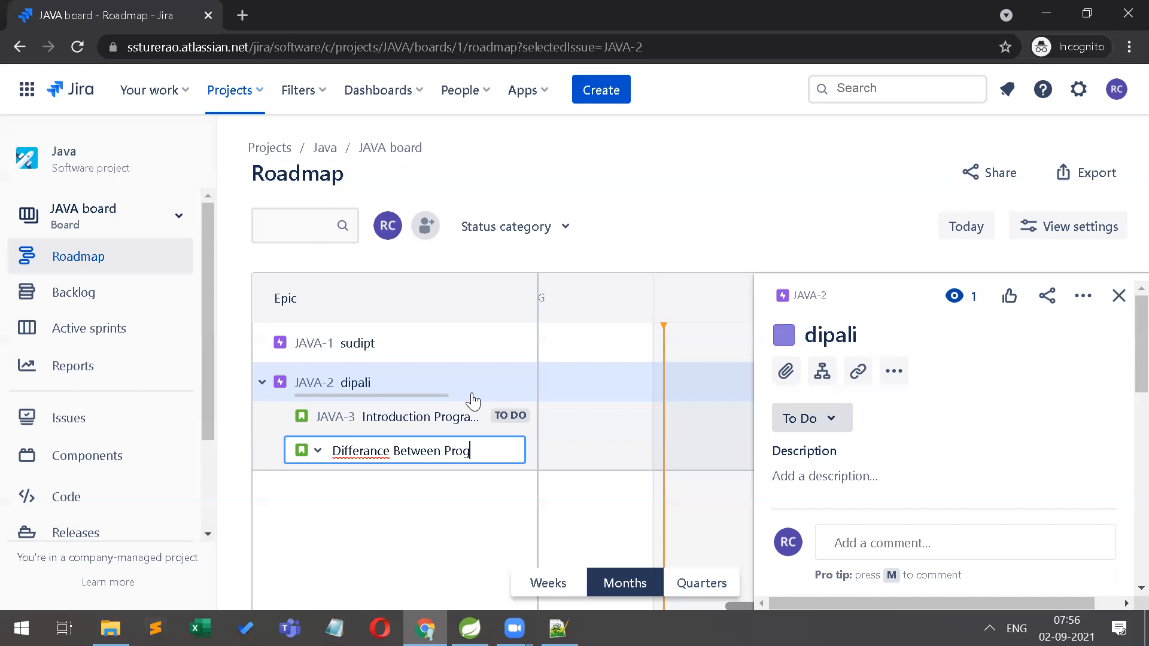
type("rmming and ")
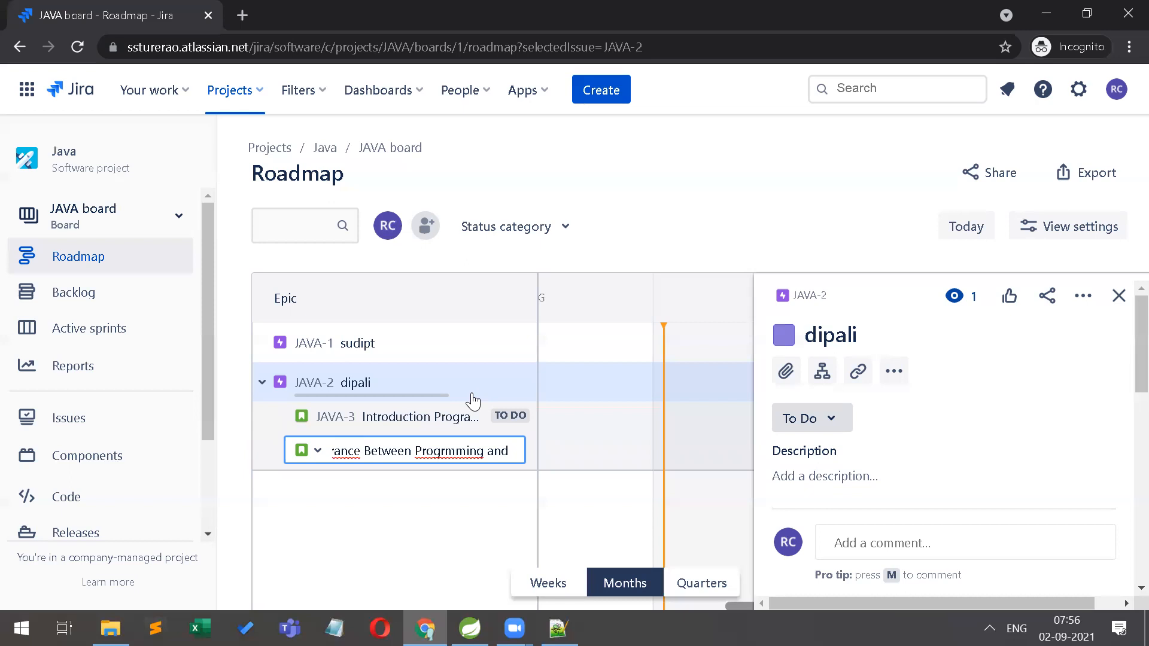
type("English")
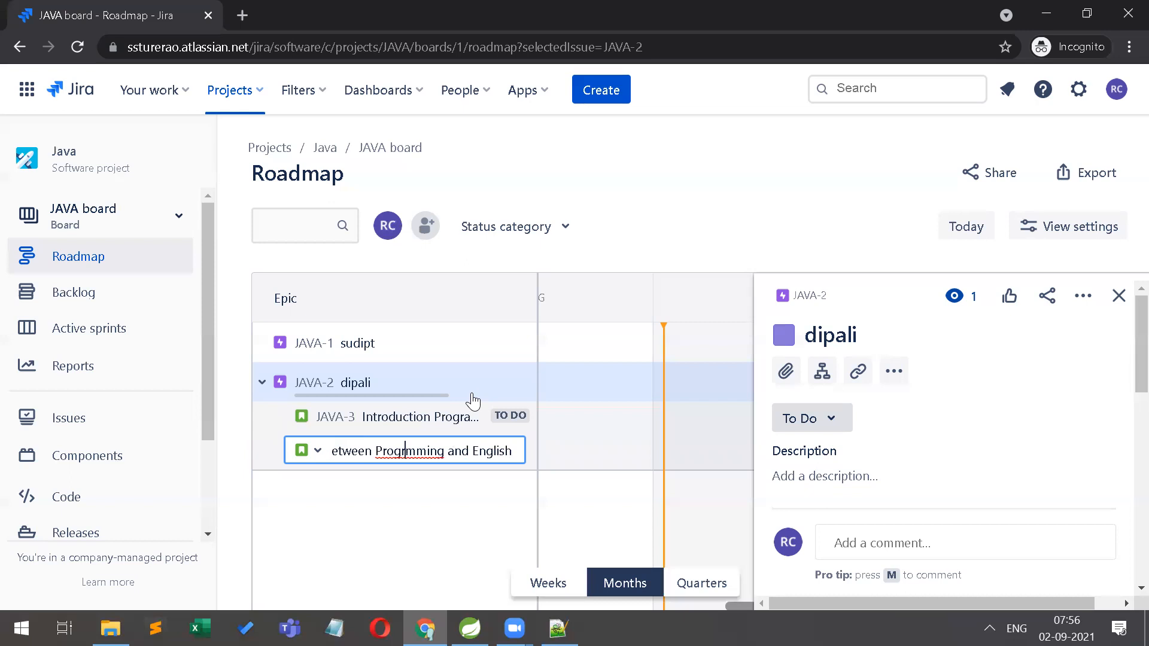
right_click(407, 452)
left_click(467, 267)
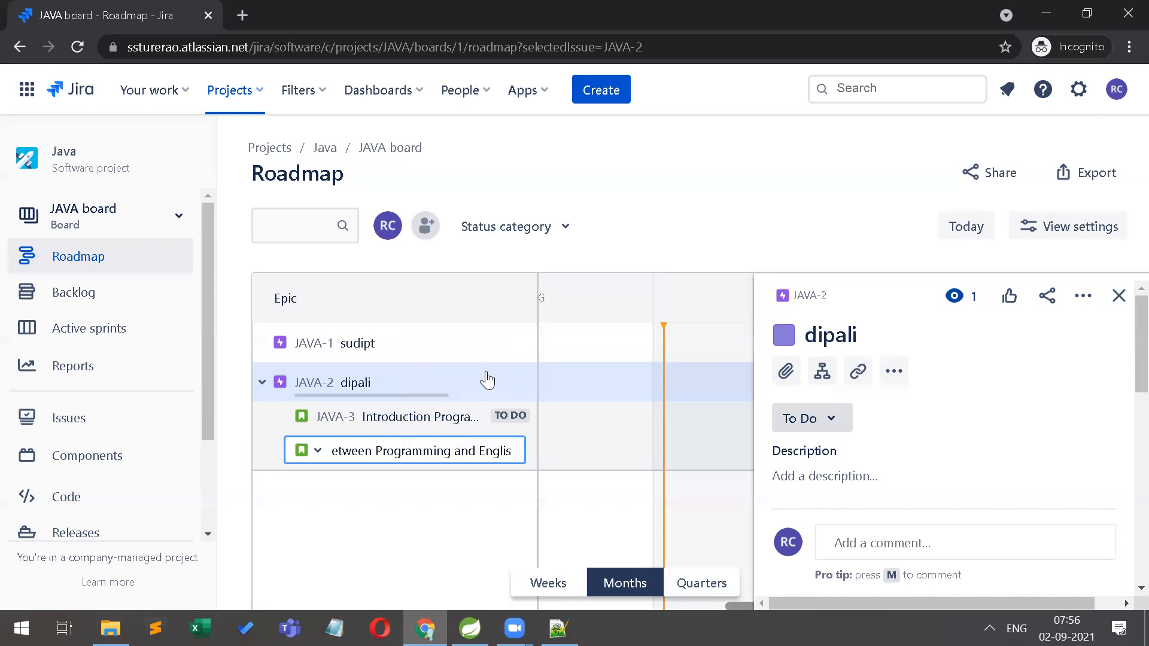
key("Return")
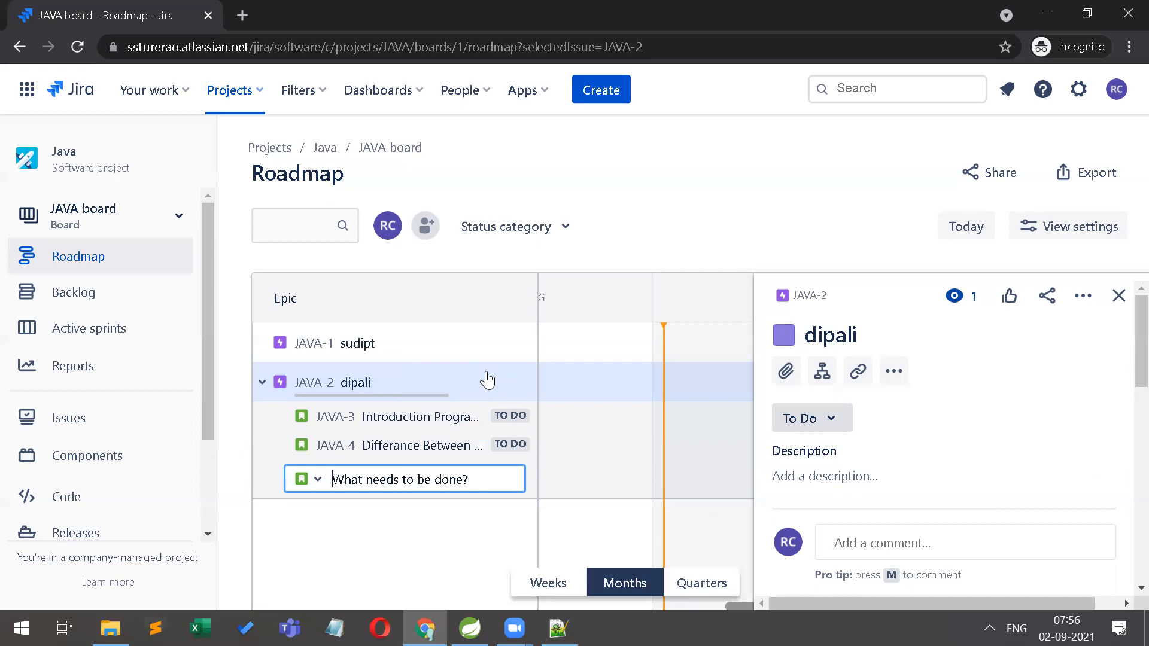
Add a child story titled "Variable and Constant" to the second epic, using the spelling suggestion for "Variable"
type("Wh")
key("BackSpace")
key("BackSpace")
type("Verialble ")
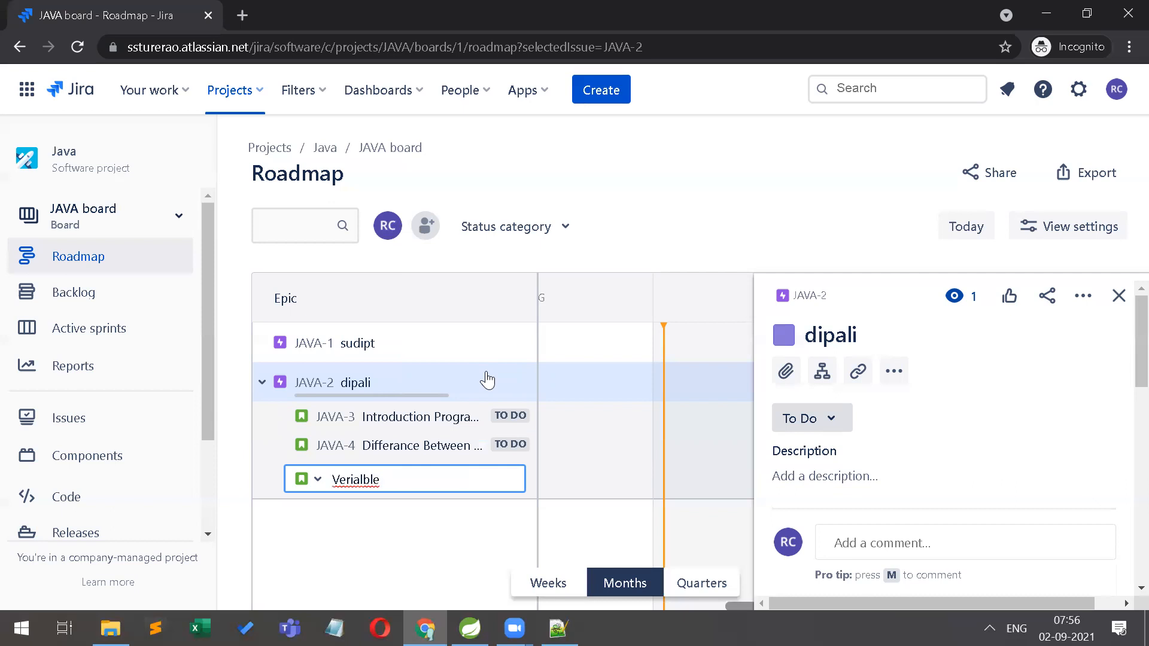
type("and Con")
type("ss")
key("BackSpace")
type("stant")
key("Left")
key("Left")
key("Left")
key("Left")
key("Left")
key("Left")
key("Left")
key("Left")
key("Left")
key("Left")
key("Left")
key("Left")
key("Left")
key("Left")
key("Left")
key("Left")
key("Left")
right_click(335, 482)
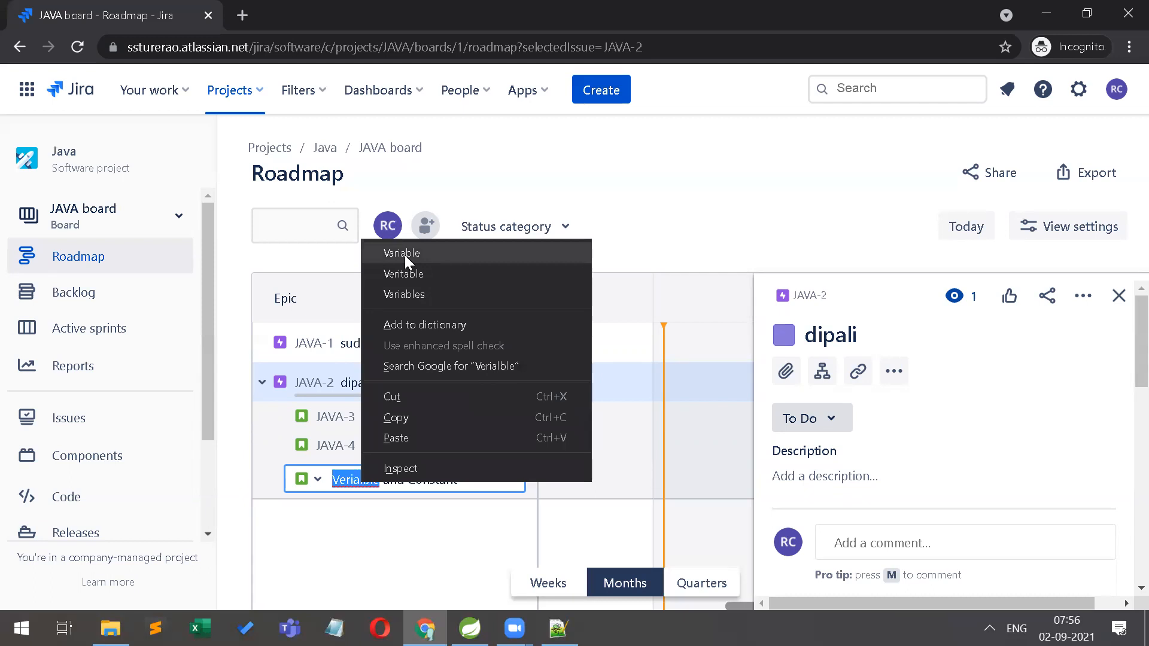
left_click(404, 255)
key("Return")
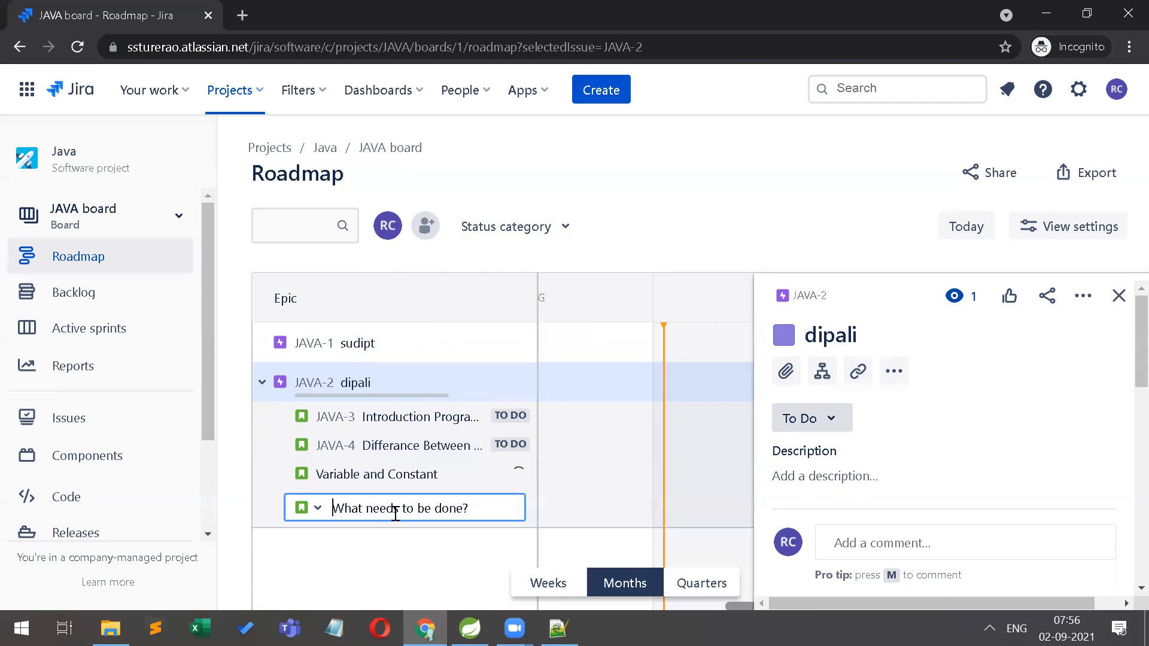
Add two child stories titled "Statements" and "Methods" to the second epic
type("Statement")
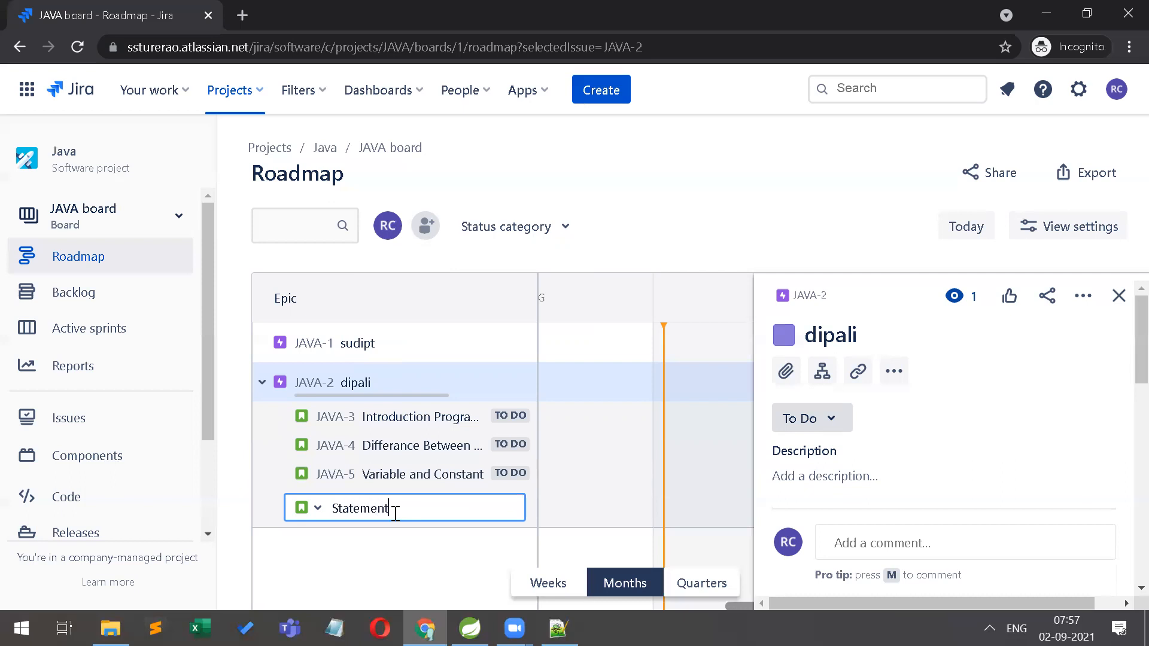
type("s")
key("Return")
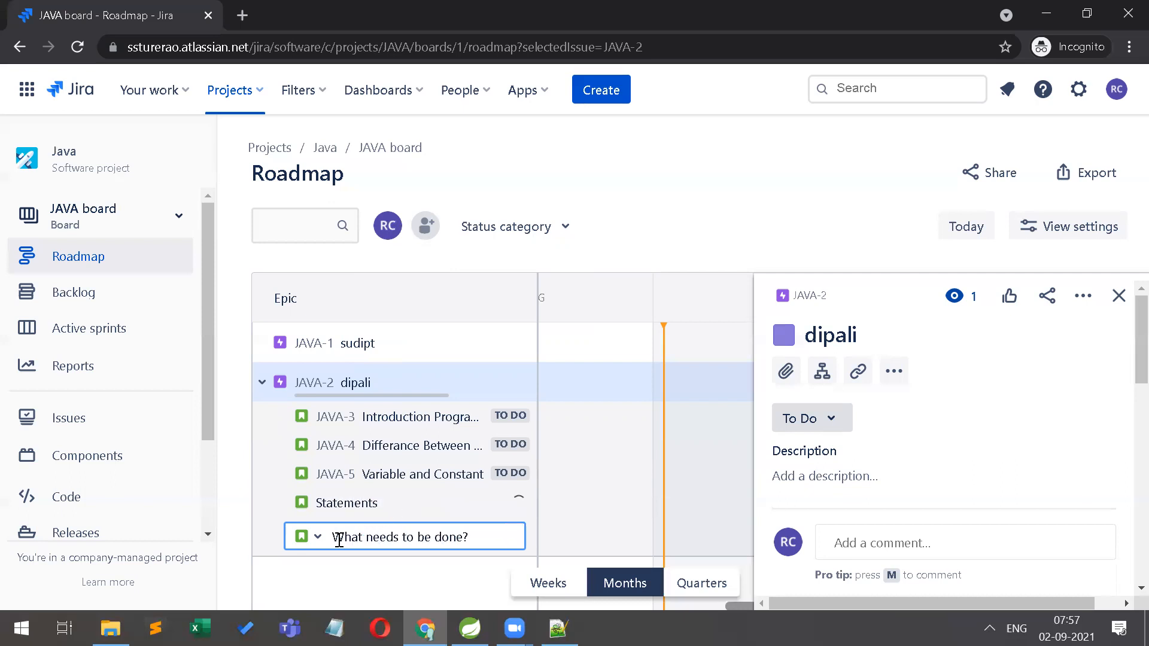
type("Met")
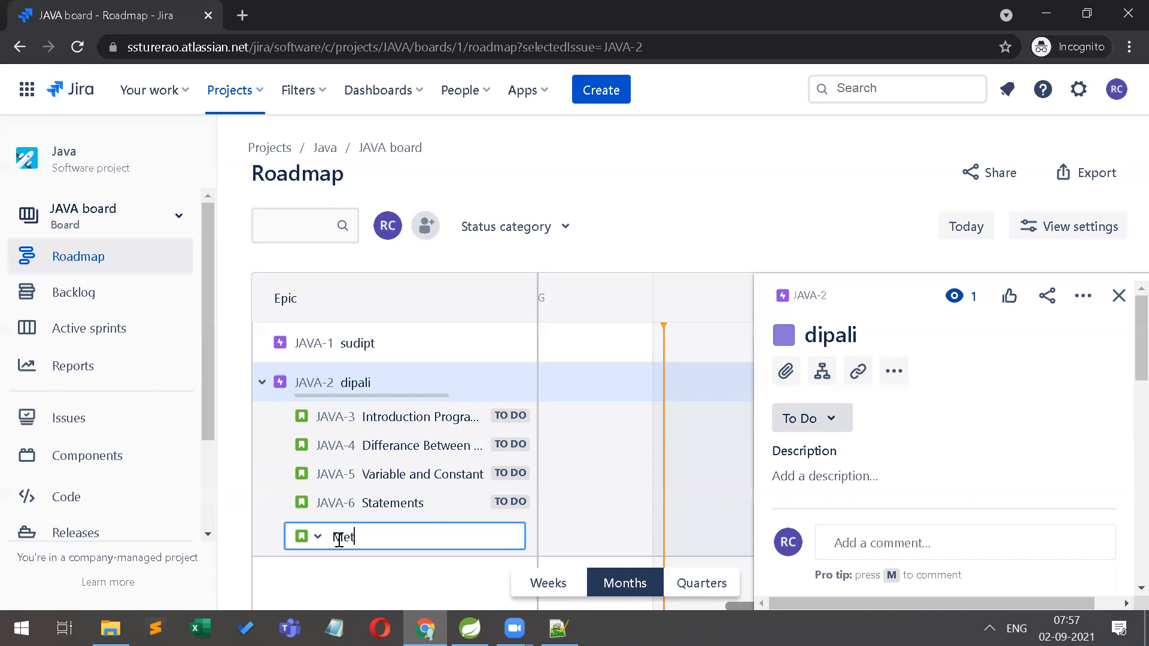
type("hods")
key("Return")
Add two child stories titled "Class" and "Object" to the second epic
type("Class")
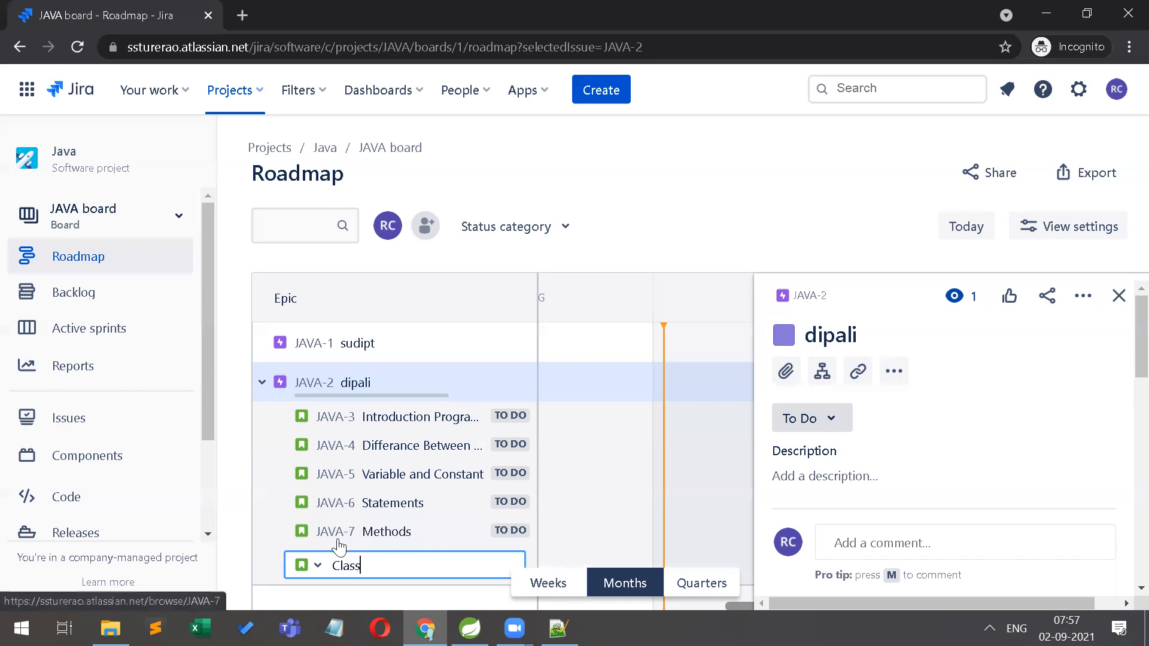
key("Return")
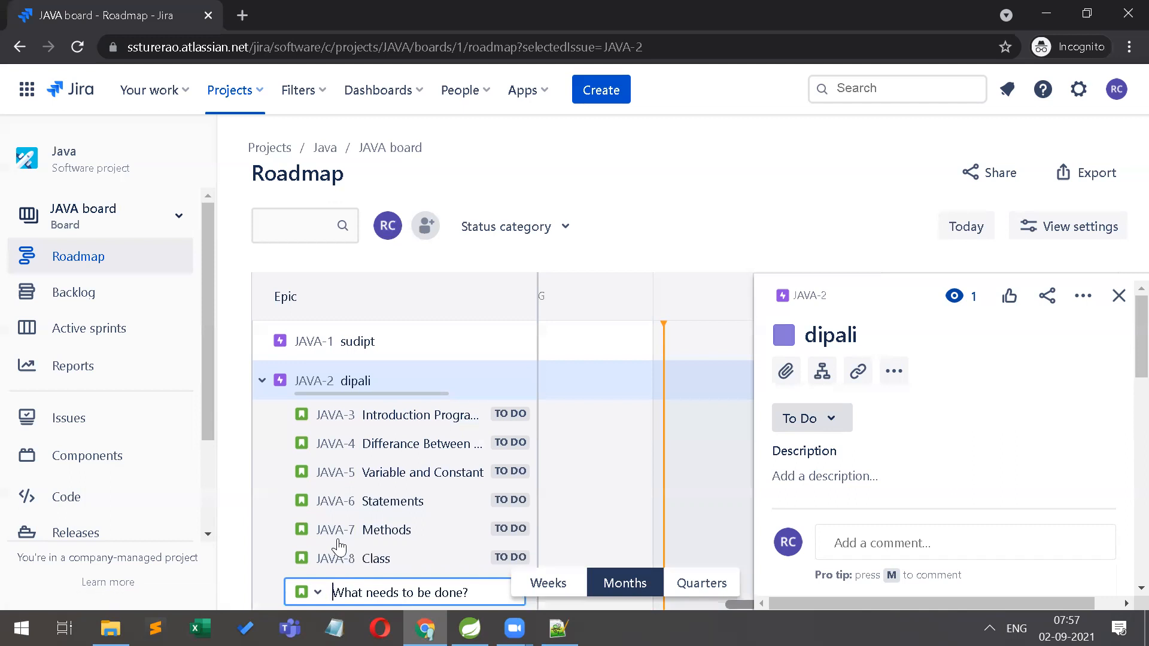
type("Object")
key("Return")
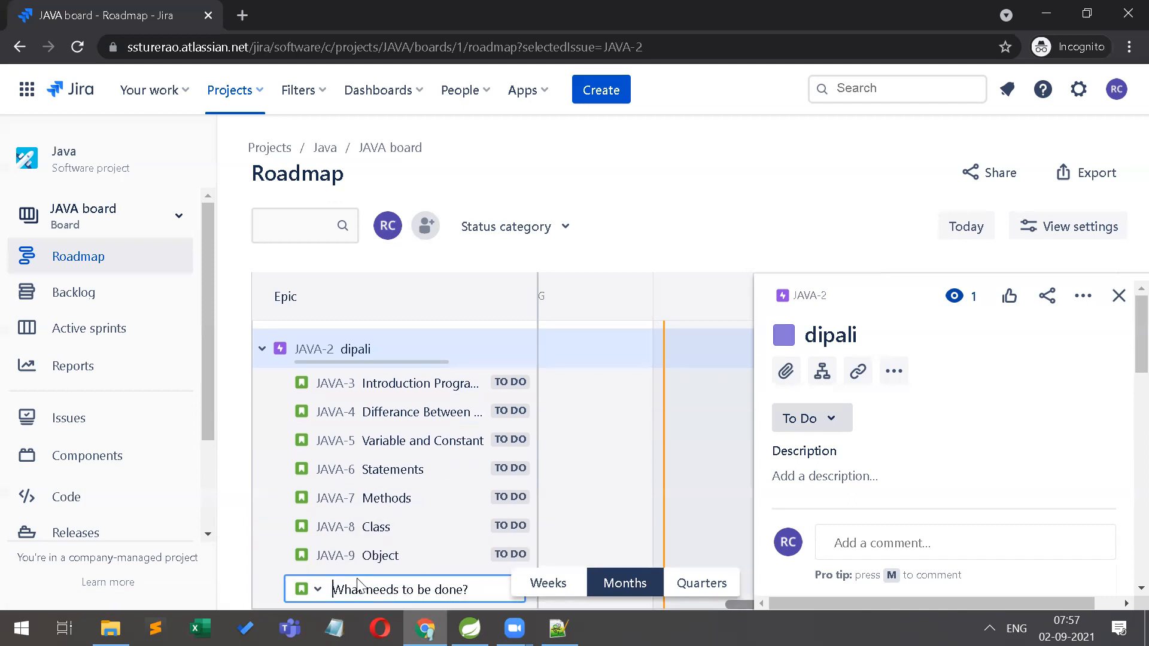
Review the second epic's child stories and collapse their list on the roadmap
scroll(372, 526, "up", 1)
scroll(372, 525, "down", 1)
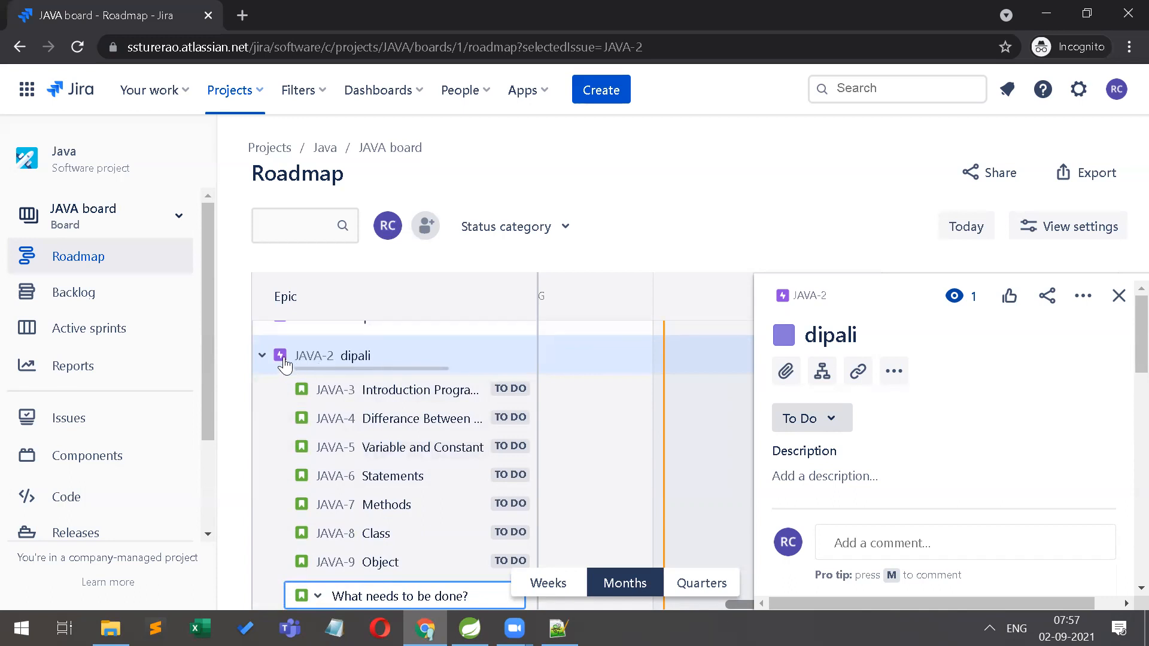
left_click(263, 357)
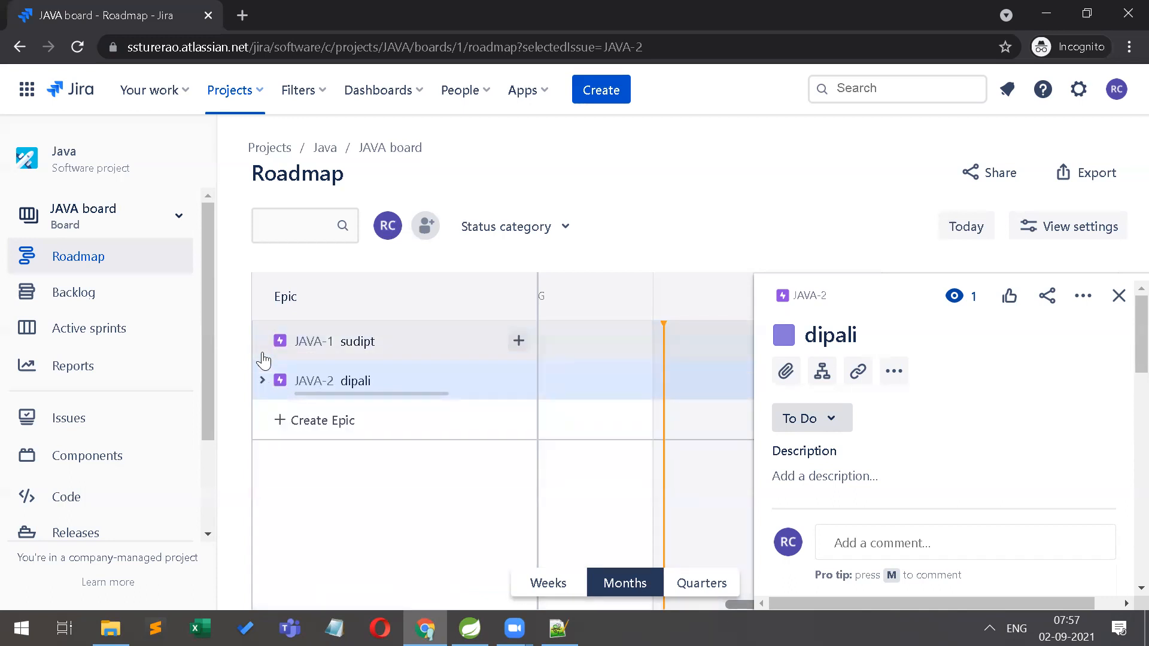
Check the active sprints board and the list of issues in the backlog
left_click(84, 329)
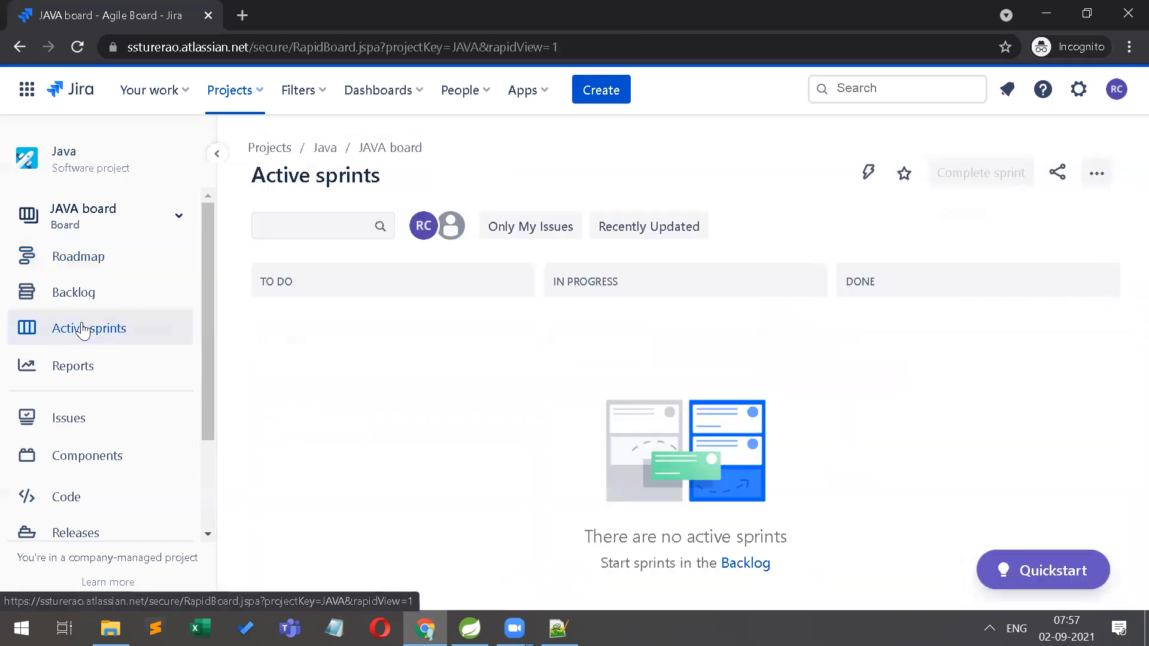
left_click(71, 292)
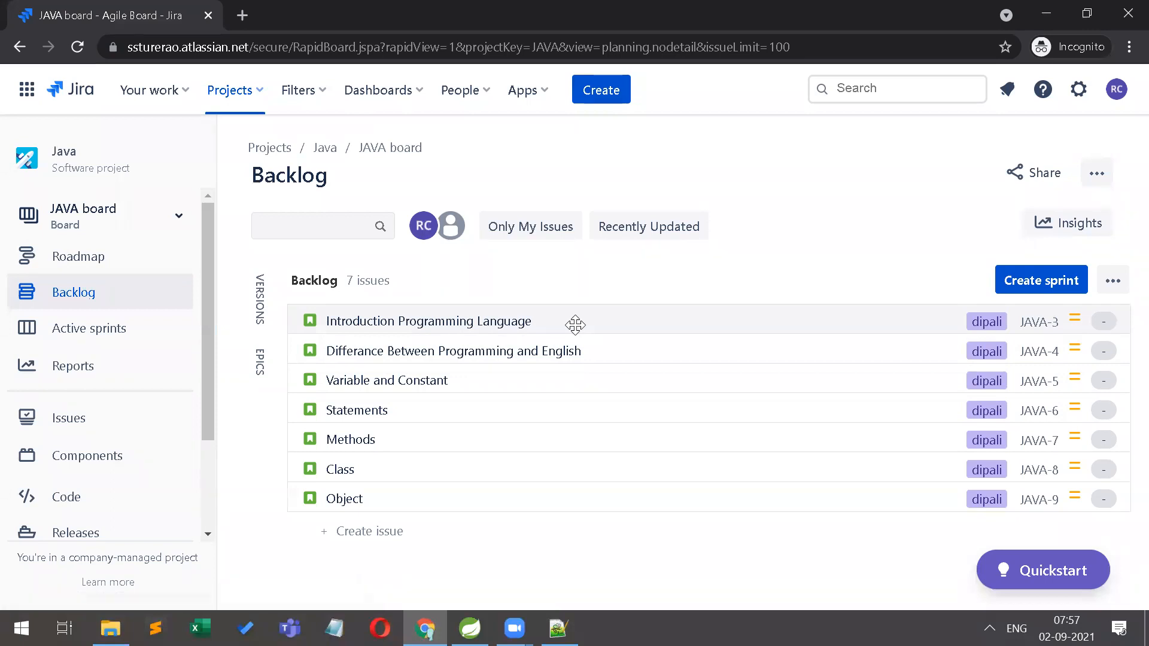
Expand the second epic on the roadmap to review its child stories, and return to the backlog
left_click(84, 269)
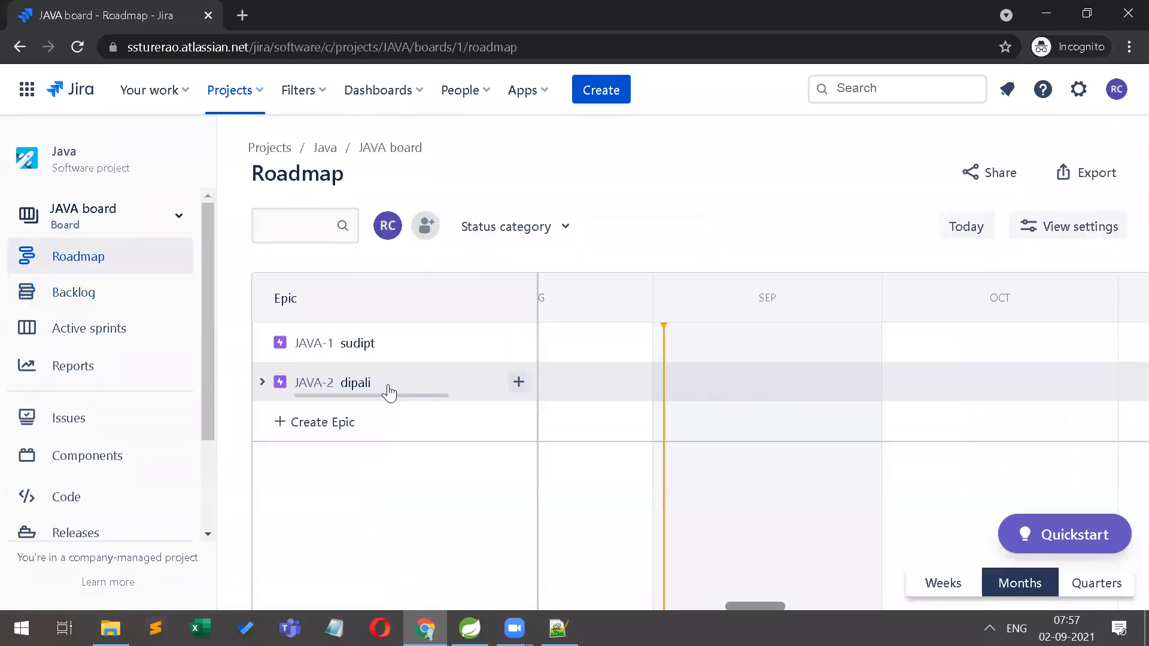
left_click(262, 383)
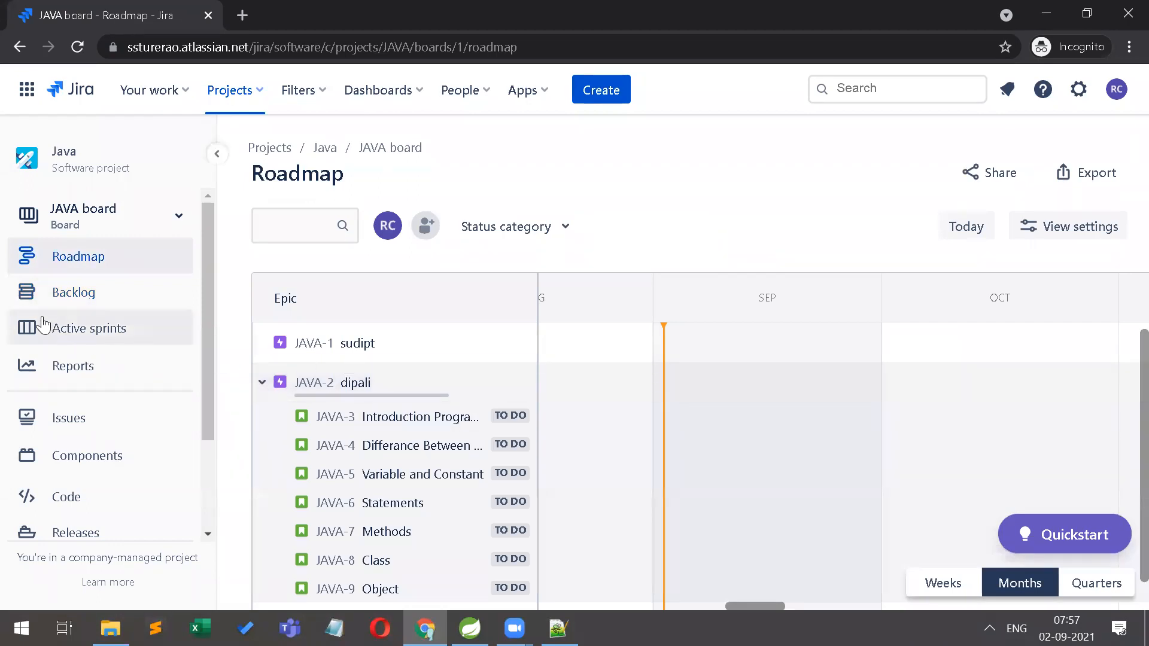
left_click(57, 307)
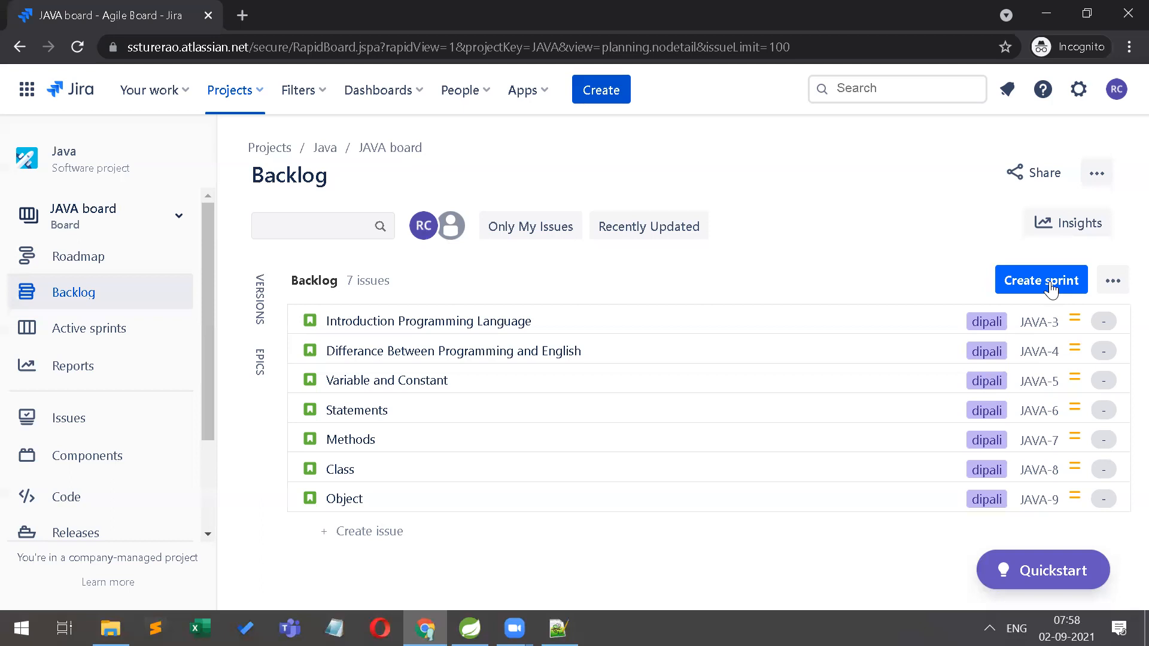
Create a new sprint in the backlog and move the "Introduction Programming Language" story into it
left_click(1052, 289)
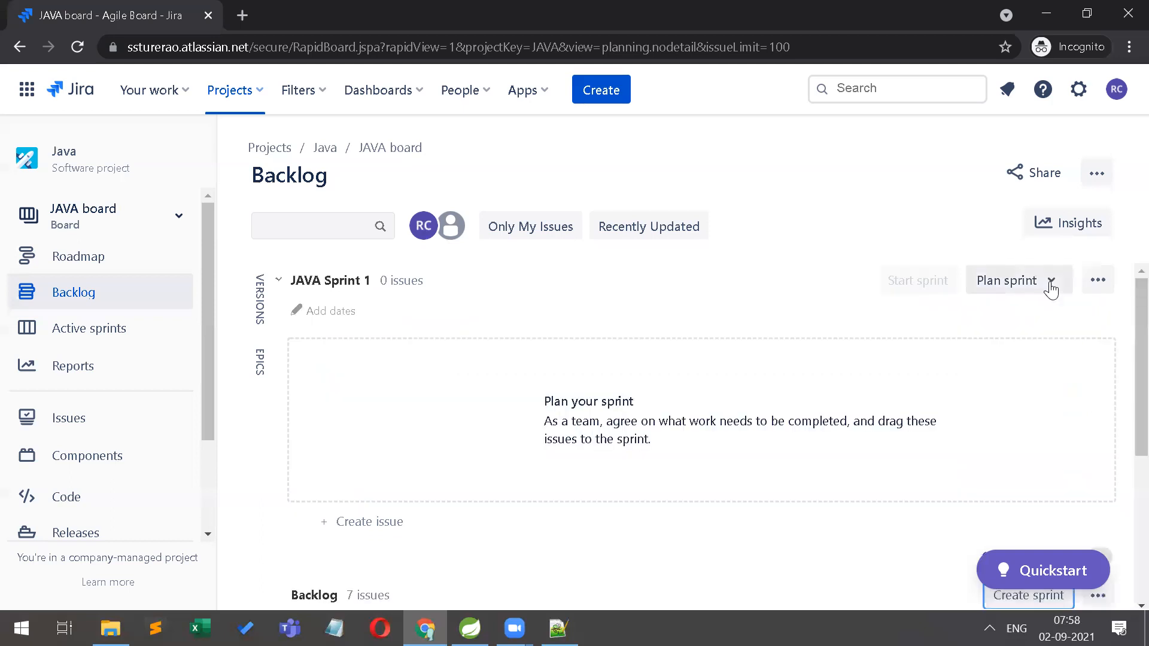
scroll(796, 367, "down", 2)
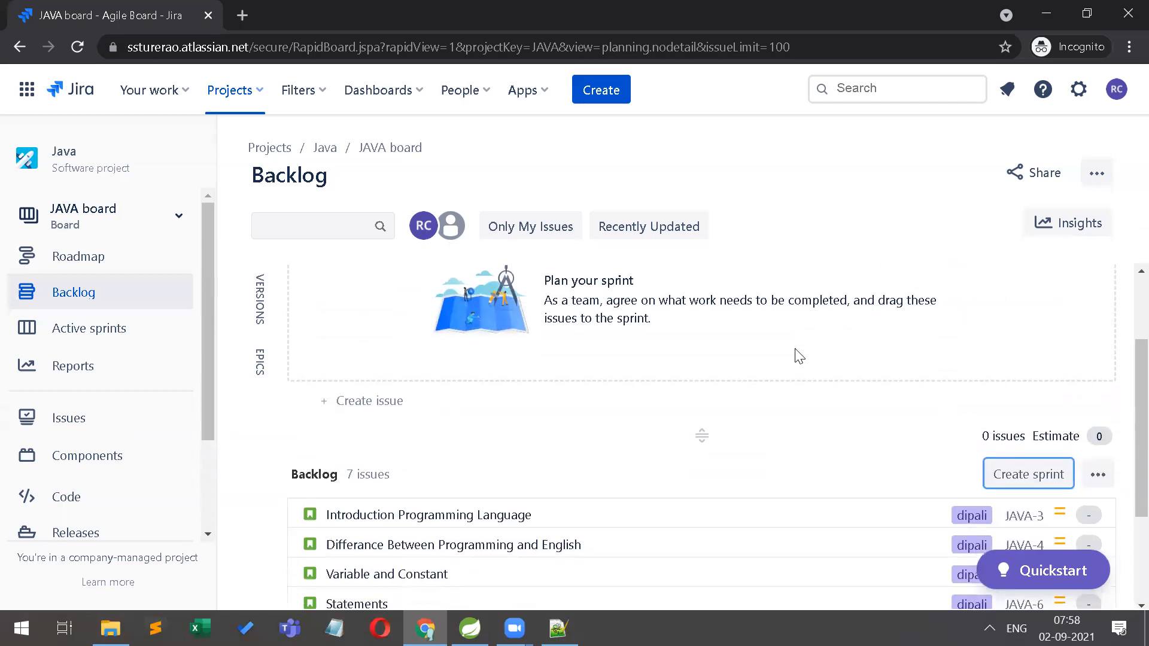
scroll(798, 357, "up", 1)
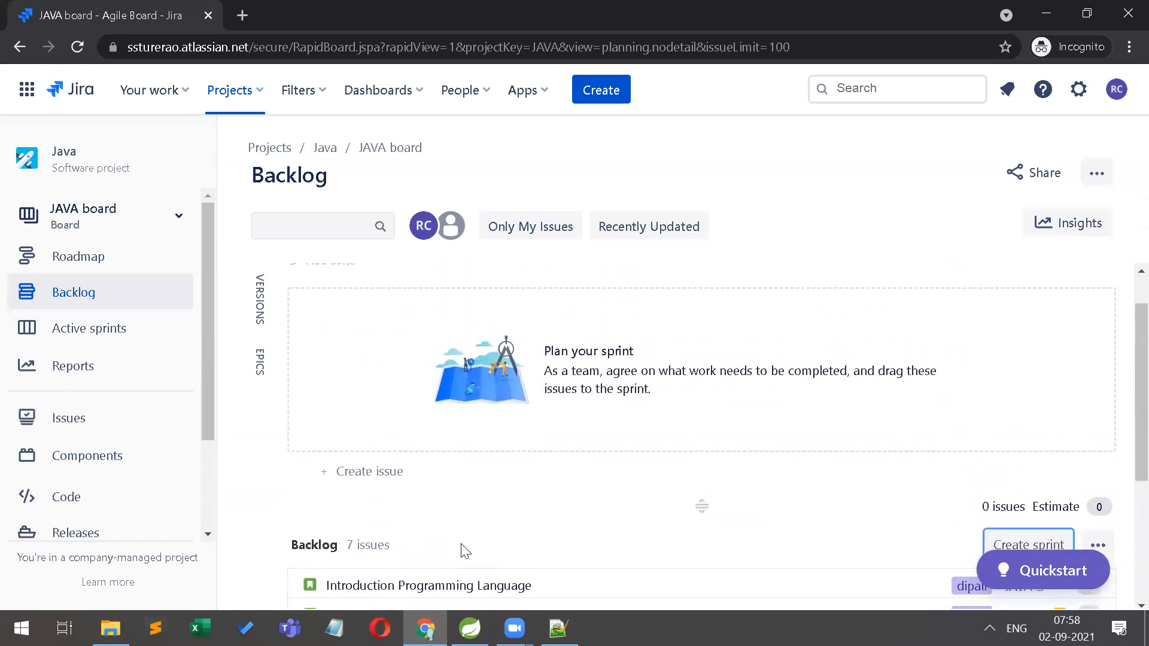
scroll(482, 507, "down", 1)
left_click_drag(461, 510, 514, 291)
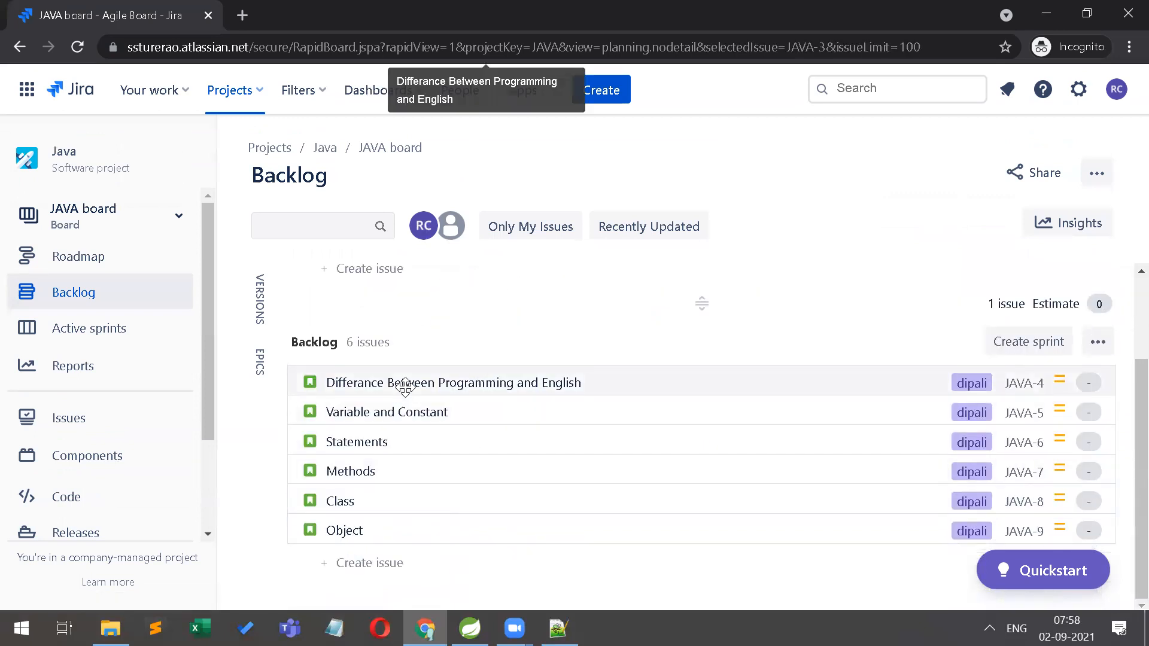
Move the "Differance Between Programming and English", "Variable and Constant" and "Statements" stories from the backlog into JAVA Sprint 1
scroll(403, 387, "up", 3)
left_click_drag(371, 503, 392, 385)
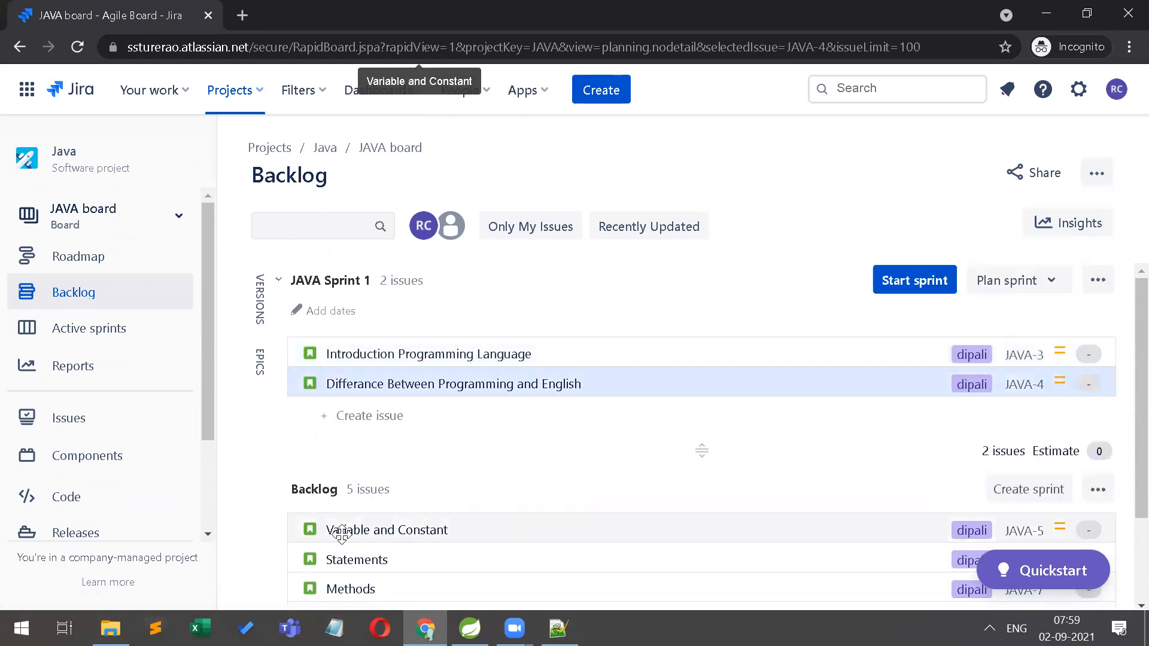
left_click_drag(341, 535, 347, 516)
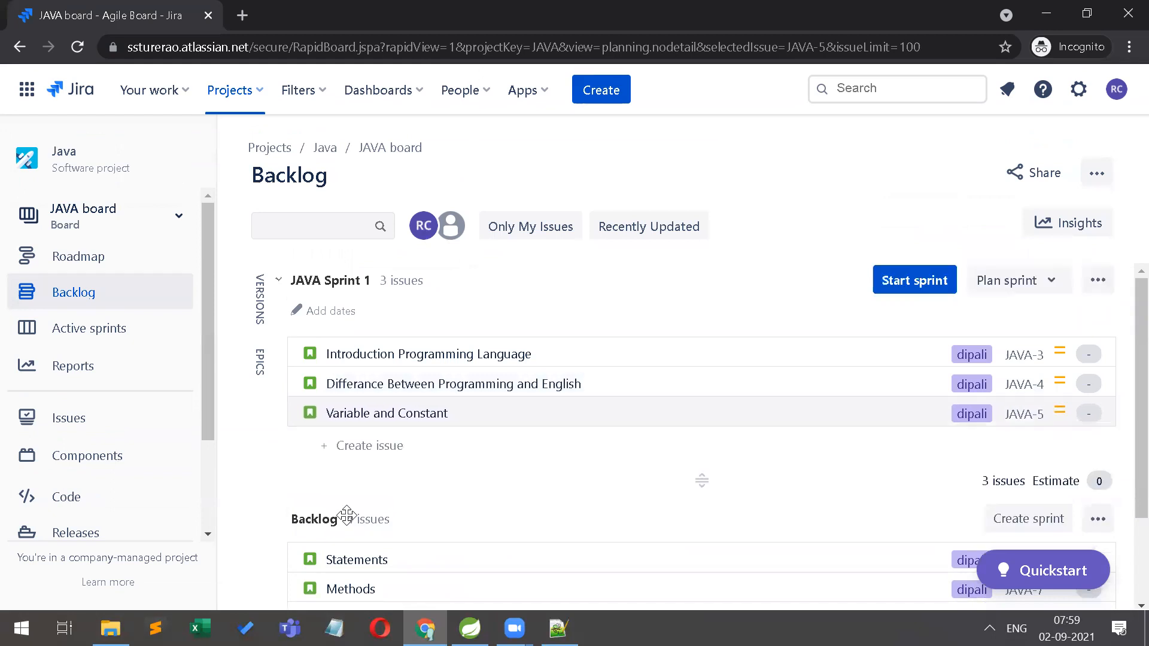
left_click_drag(350, 560, 371, 496)
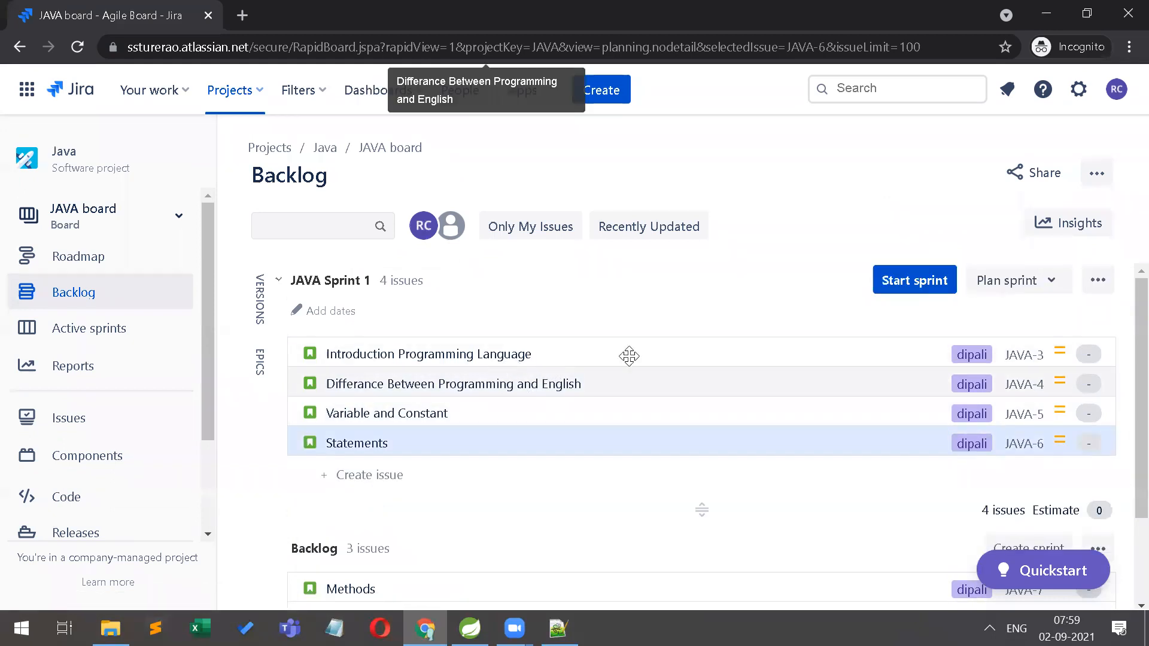
Start JAVA Sprint 1 with its duration set to 1 week
left_click(909, 284)
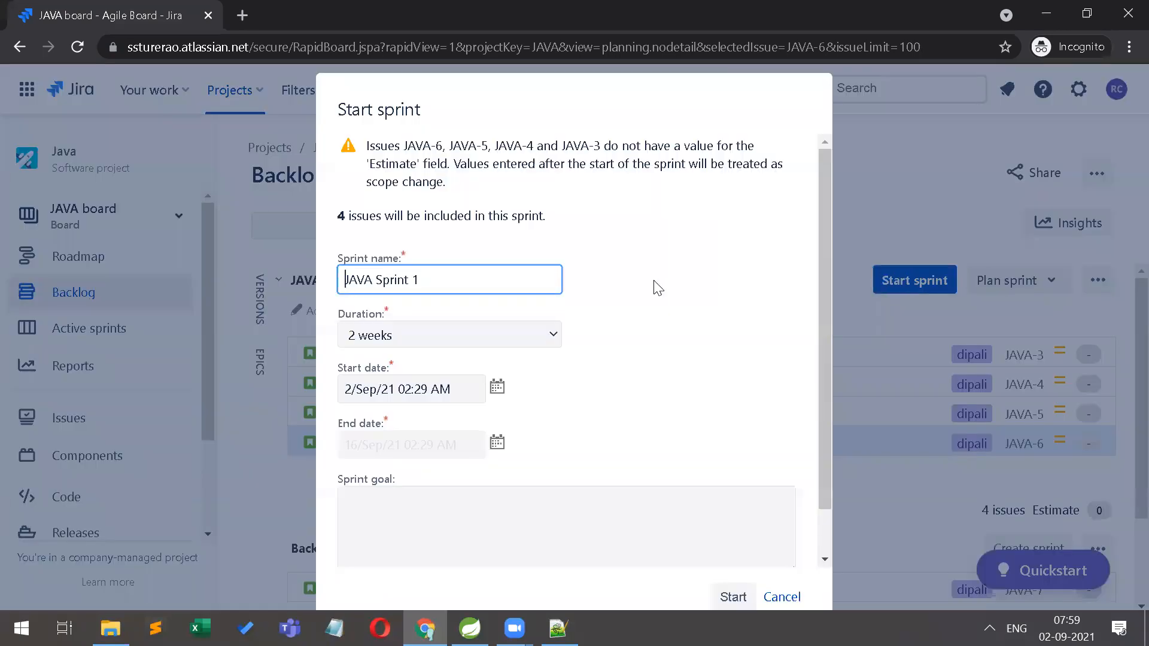
scroll(659, 288, "down", 1)
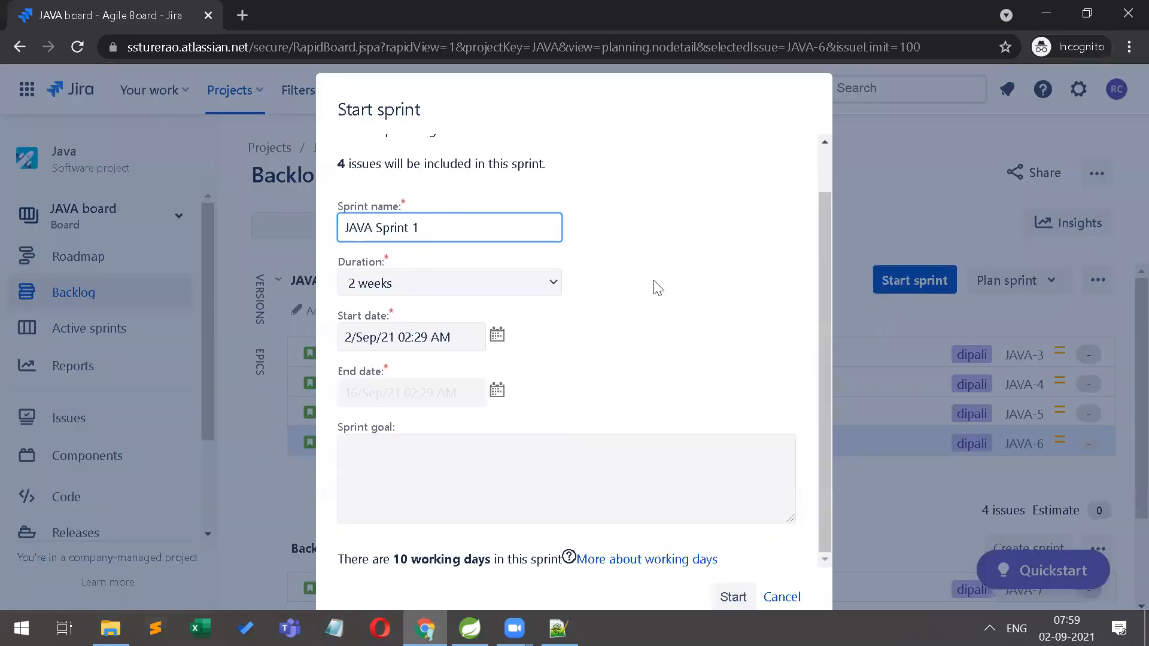
left_click(427, 288)
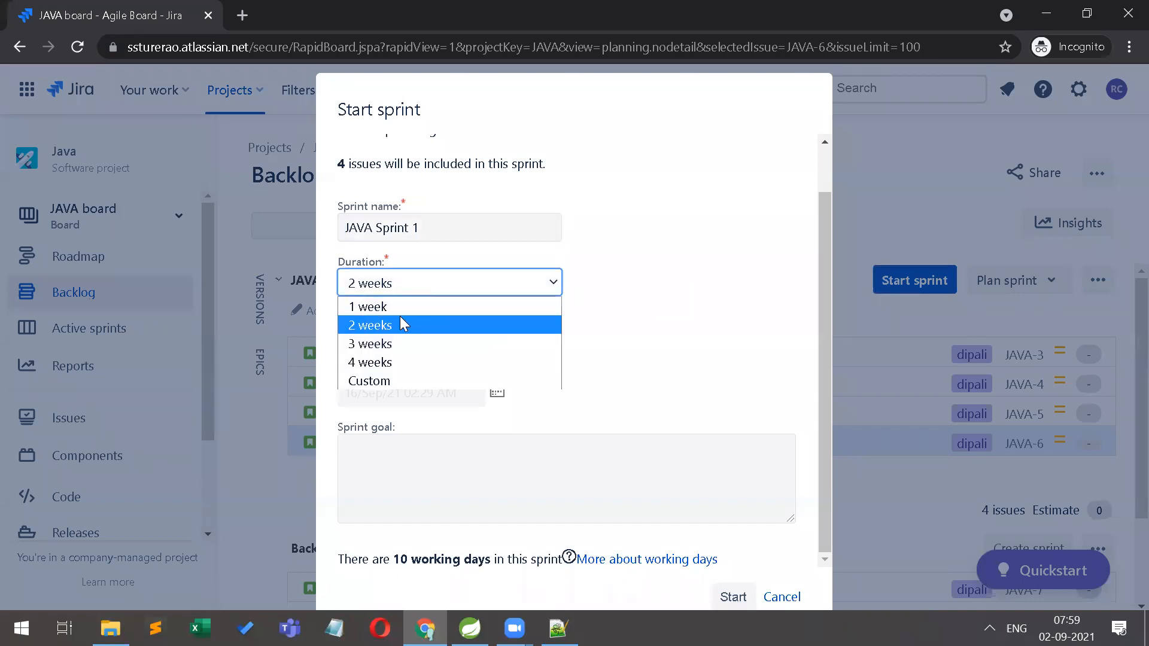
left_click(402, 306)
left_click(425, 286)
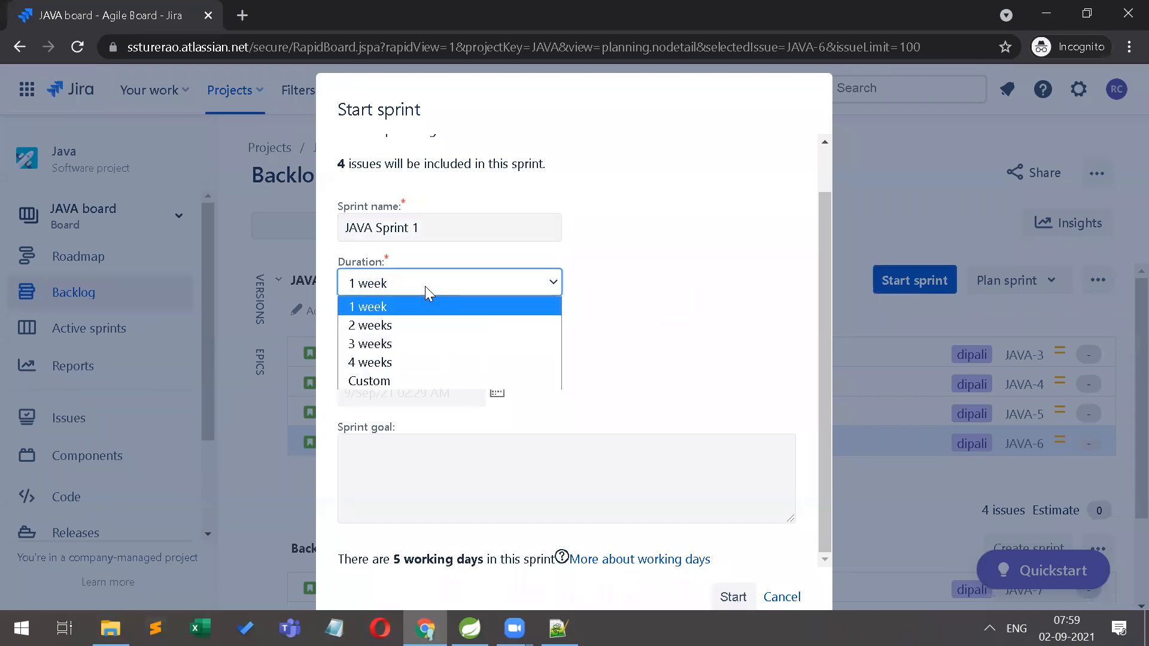
left_click(398, 325)
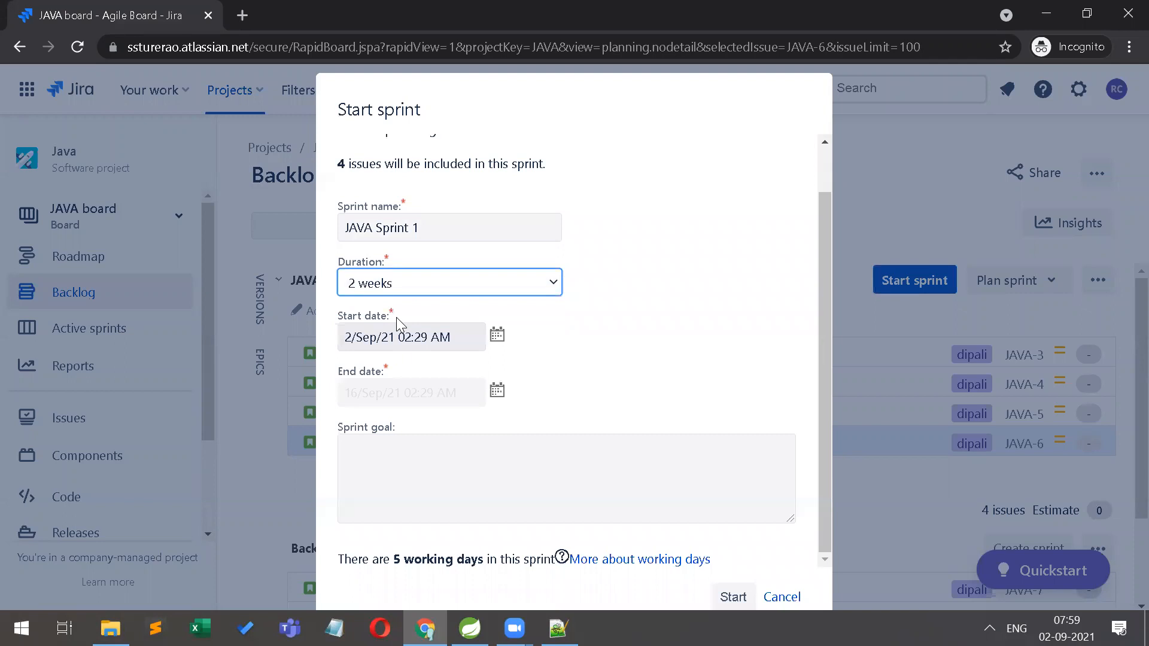
left_click(551, 283)
left_click(427, 309)
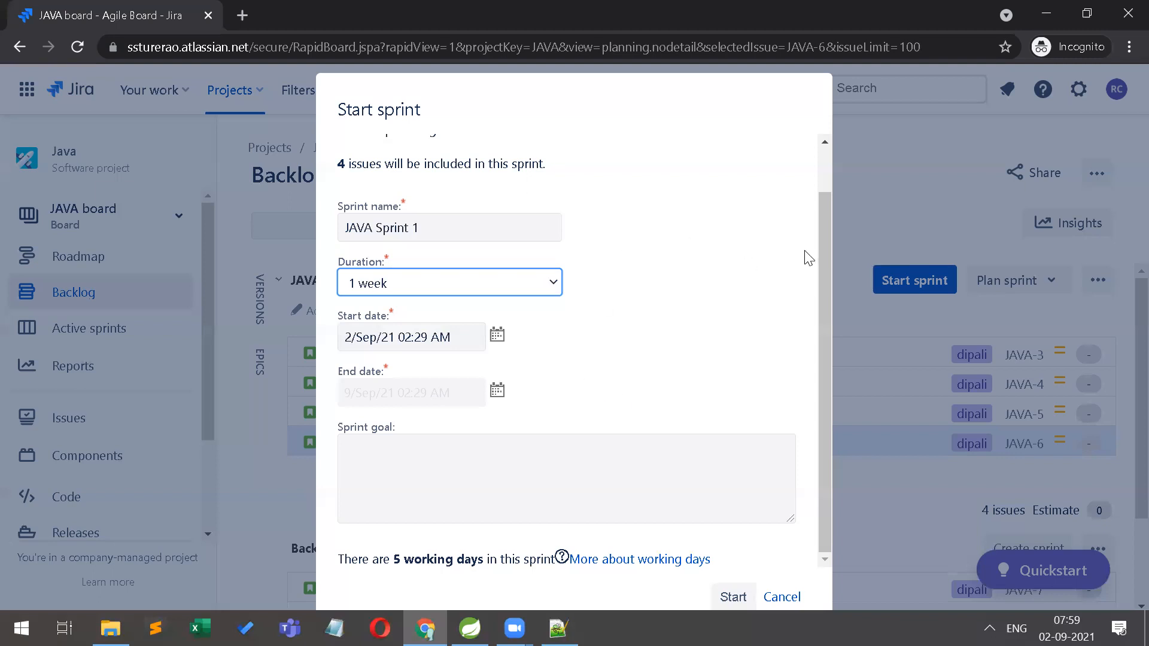
left_click(738, 600)
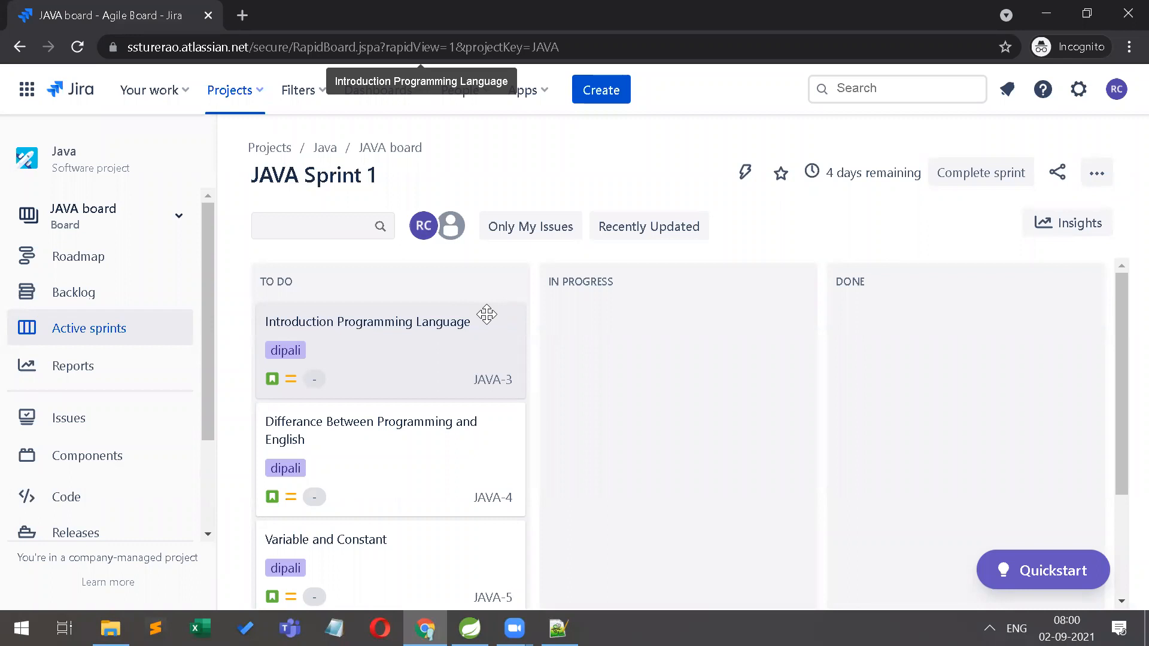
Assign the "Introduction Programming Language" story on the sprint board to a team member and close its details
left_click(405, 340)
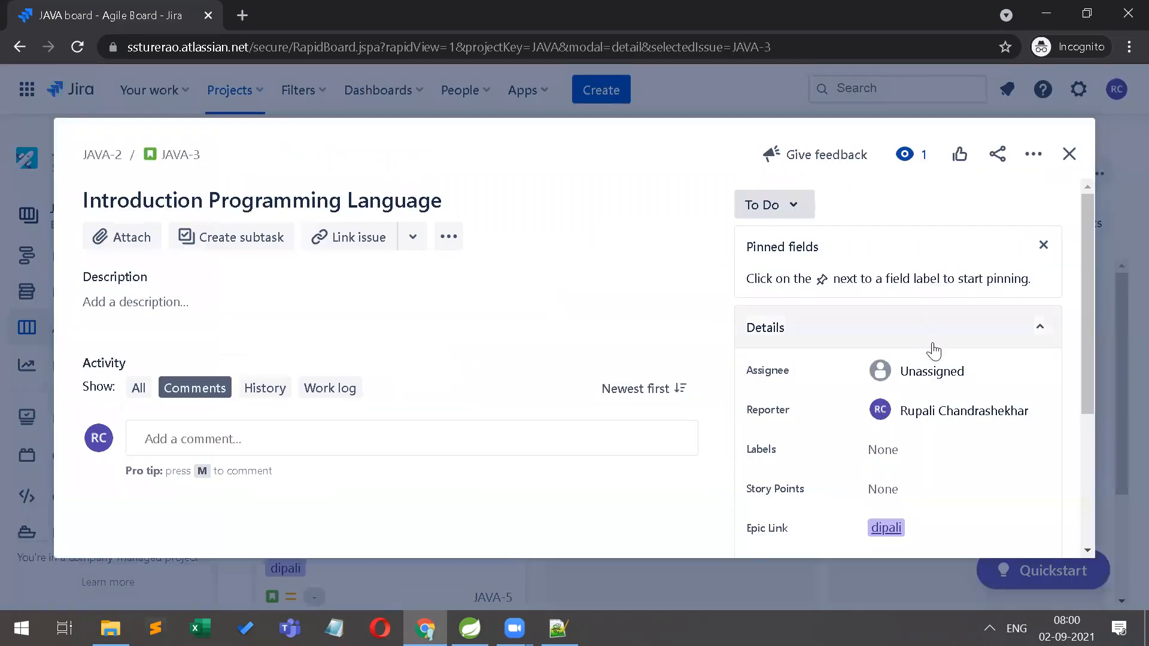
left_click(923, 376)
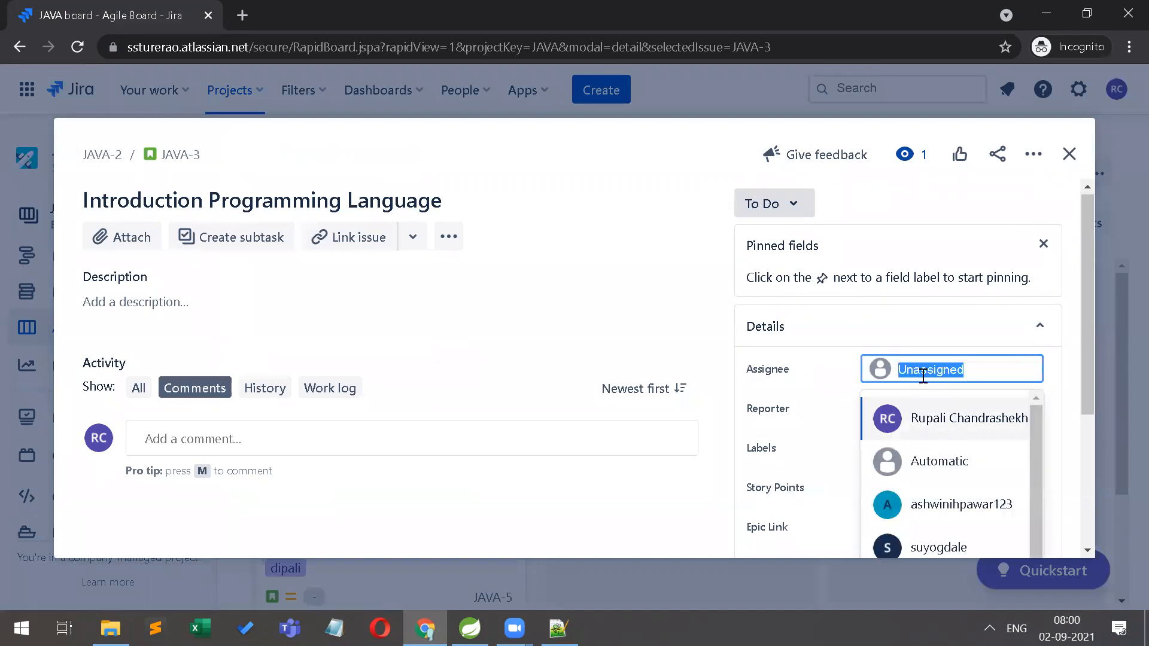
type("de")
key("Return")
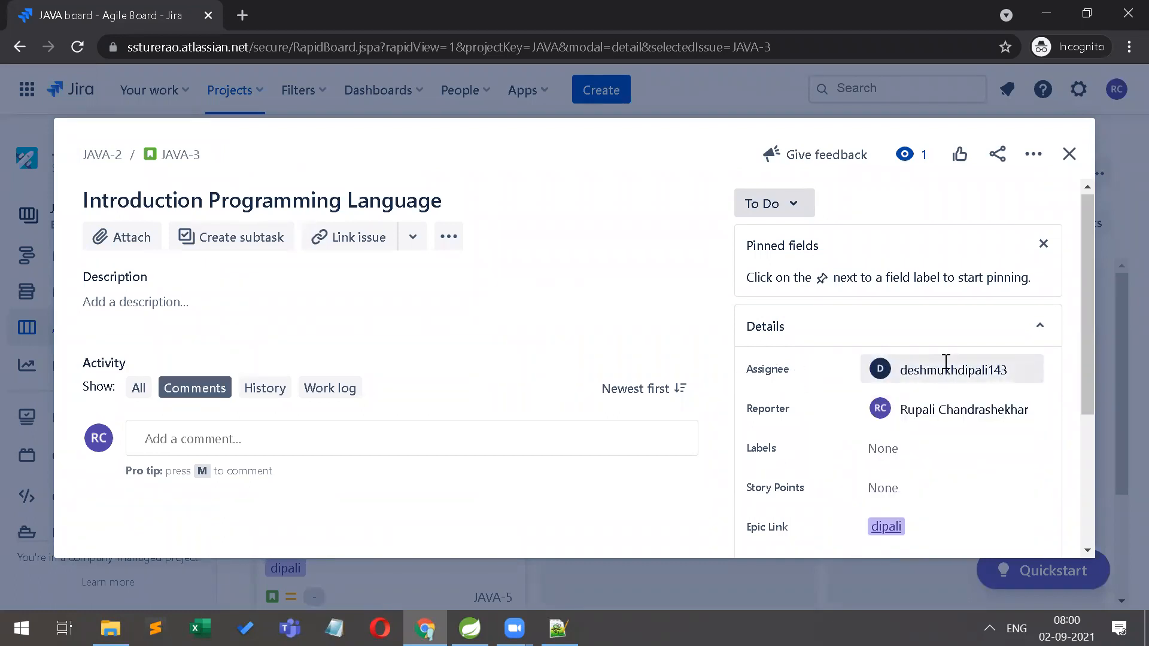
mouse_move(949, 367)
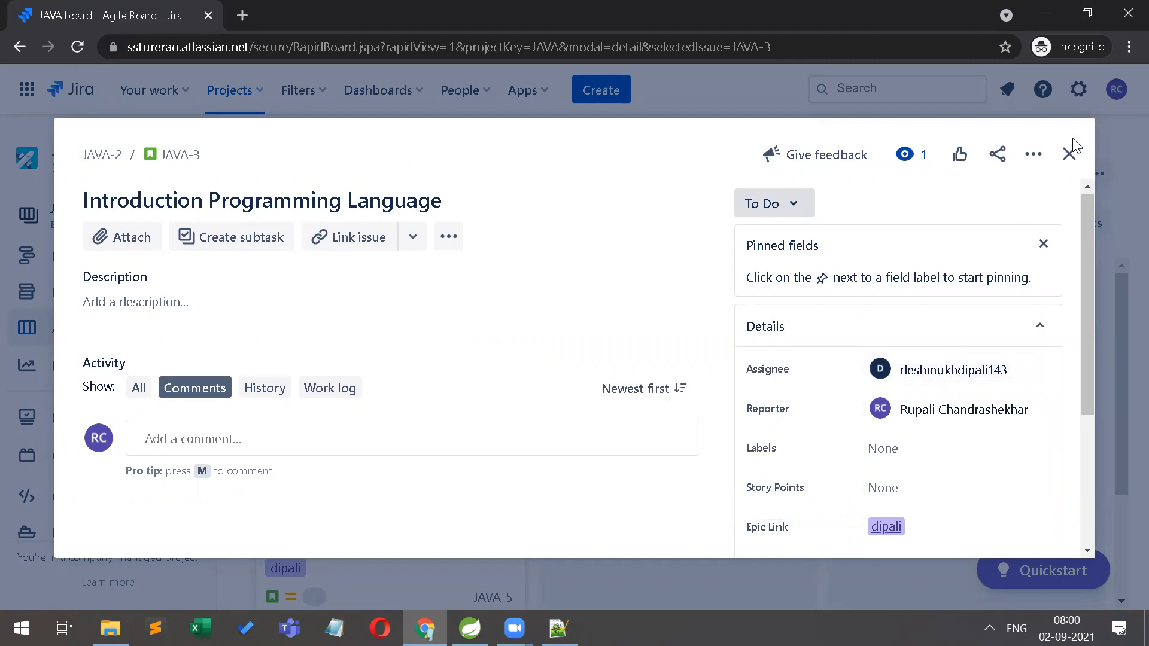
left_click(1070, 154)
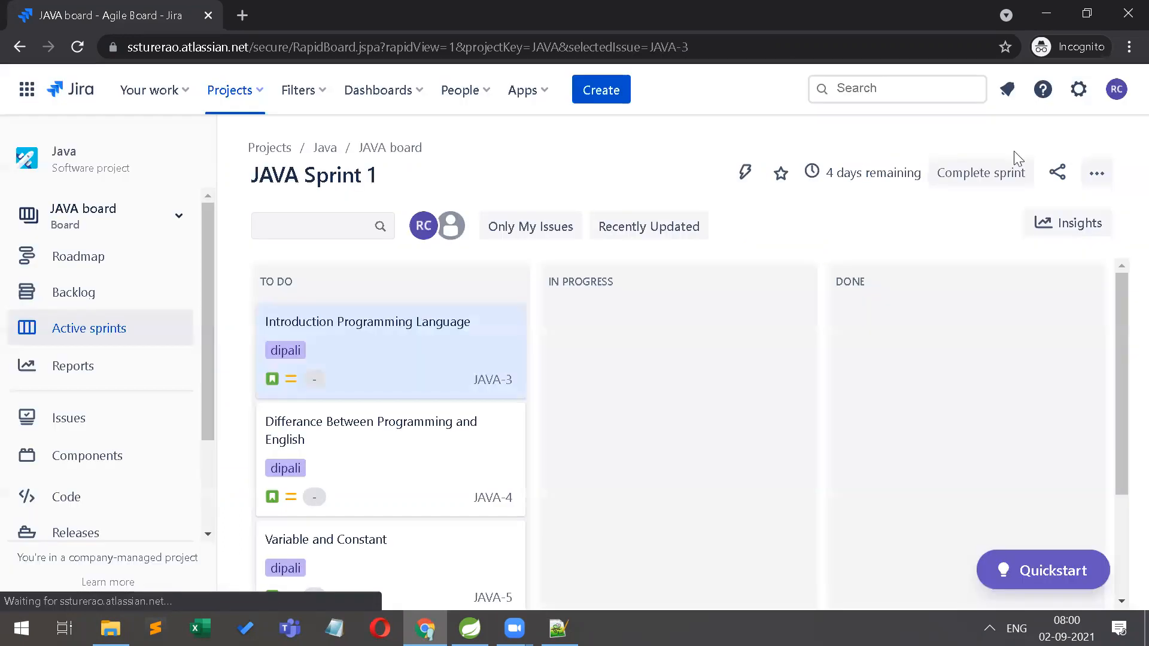
Assign the "Differance Between Programming and English" story to a second team member and close its details
left_click(398, 401)
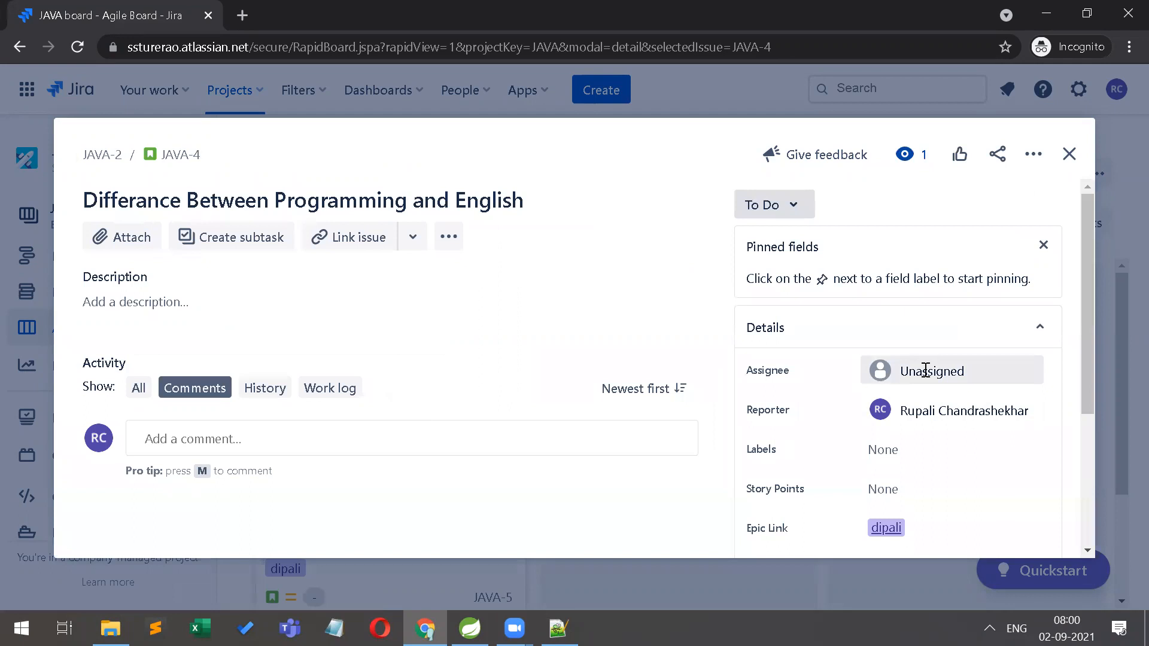
left_click(926, 370)
type("sud")
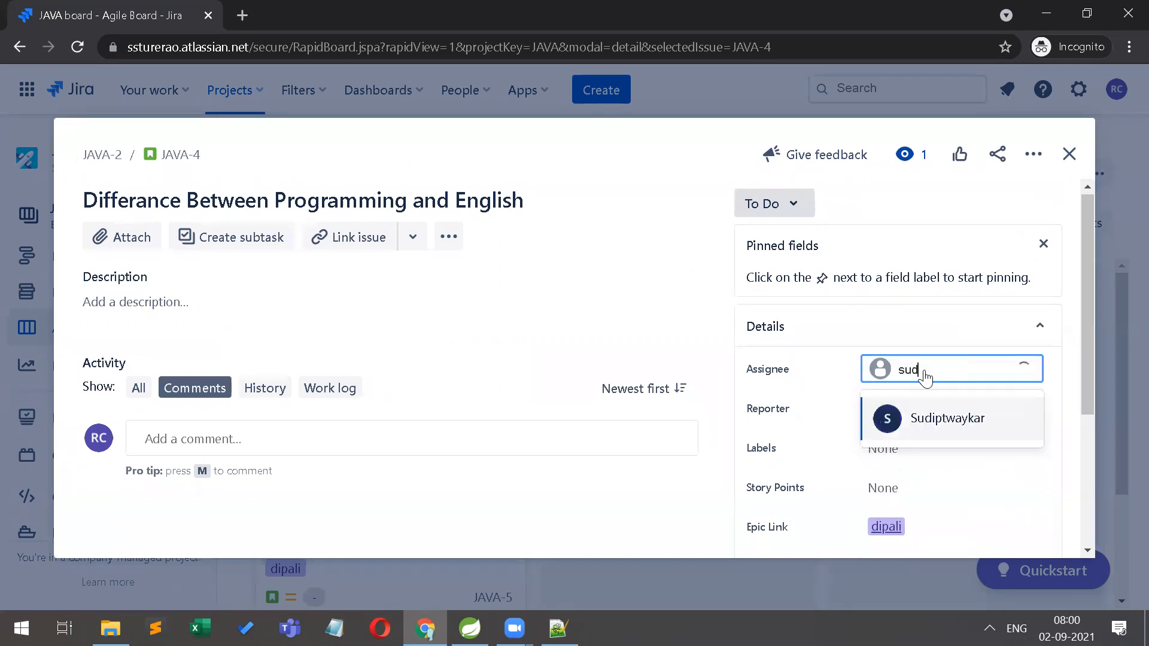
key("Return")
left_click(663, 297)
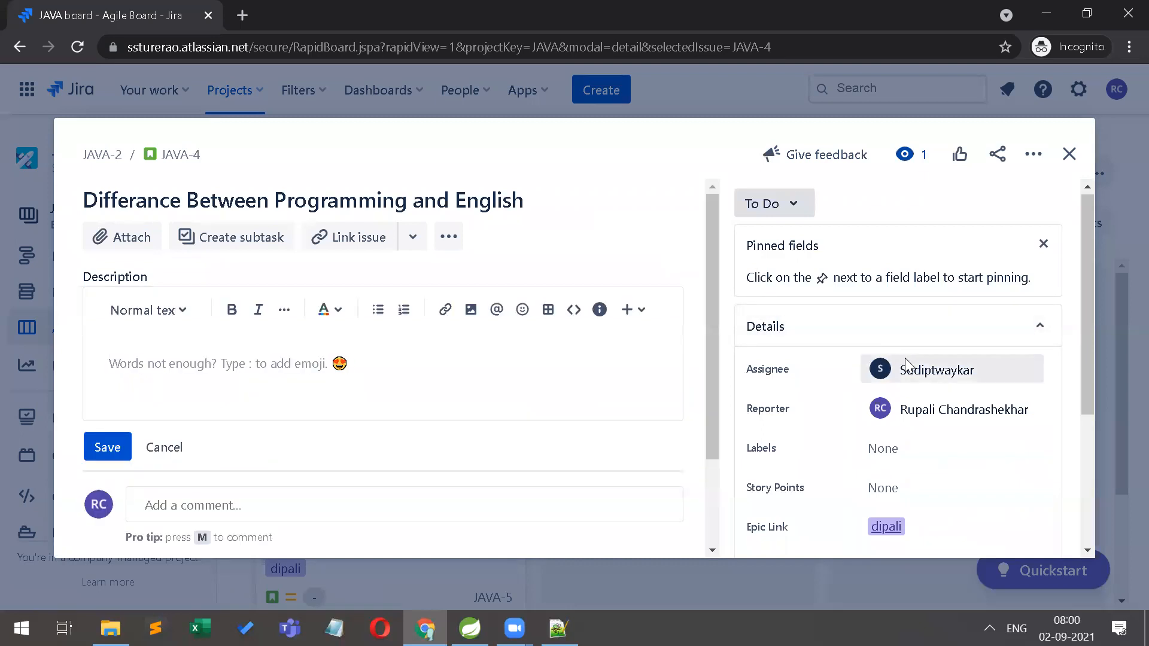
mouse_move(907, 365)
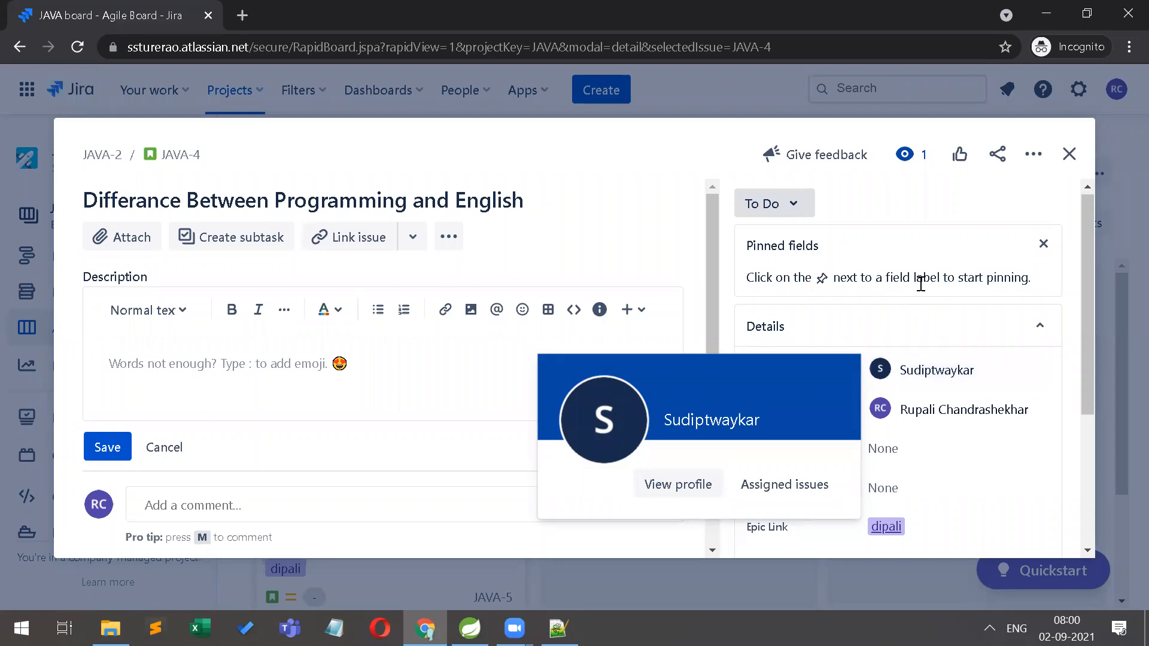
left_click(1069, 154)
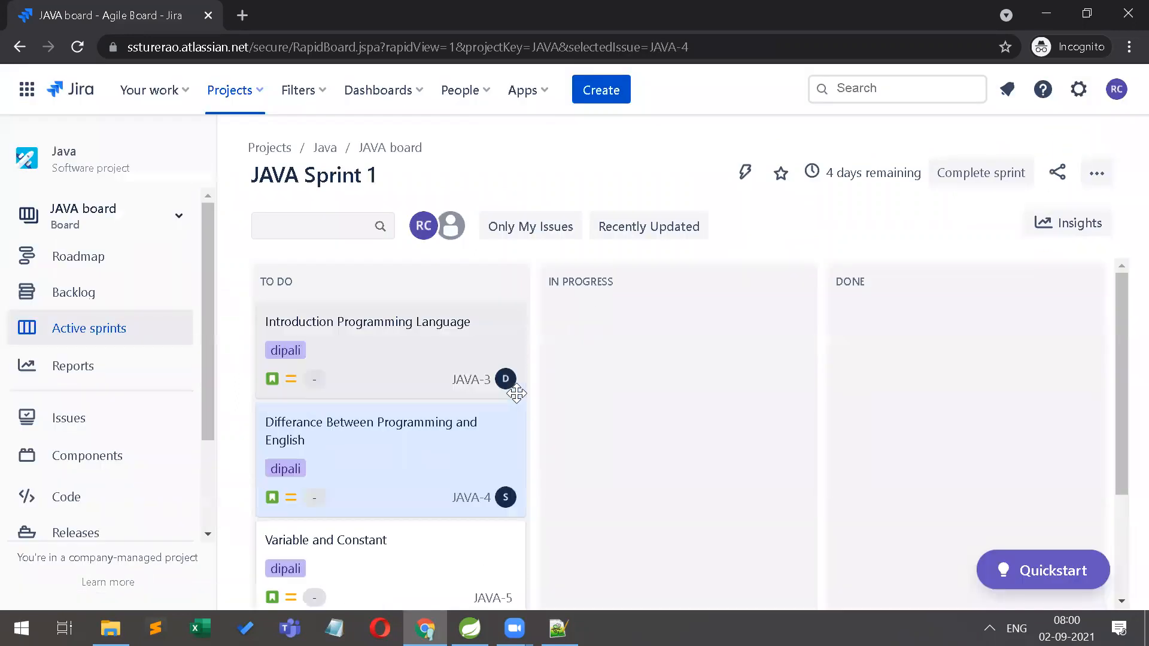
Assign the "Variable and Constant" story to a third team member and close its details
scroll(513, 390, "down", 2)
scroll(516, 393, "down", 1)
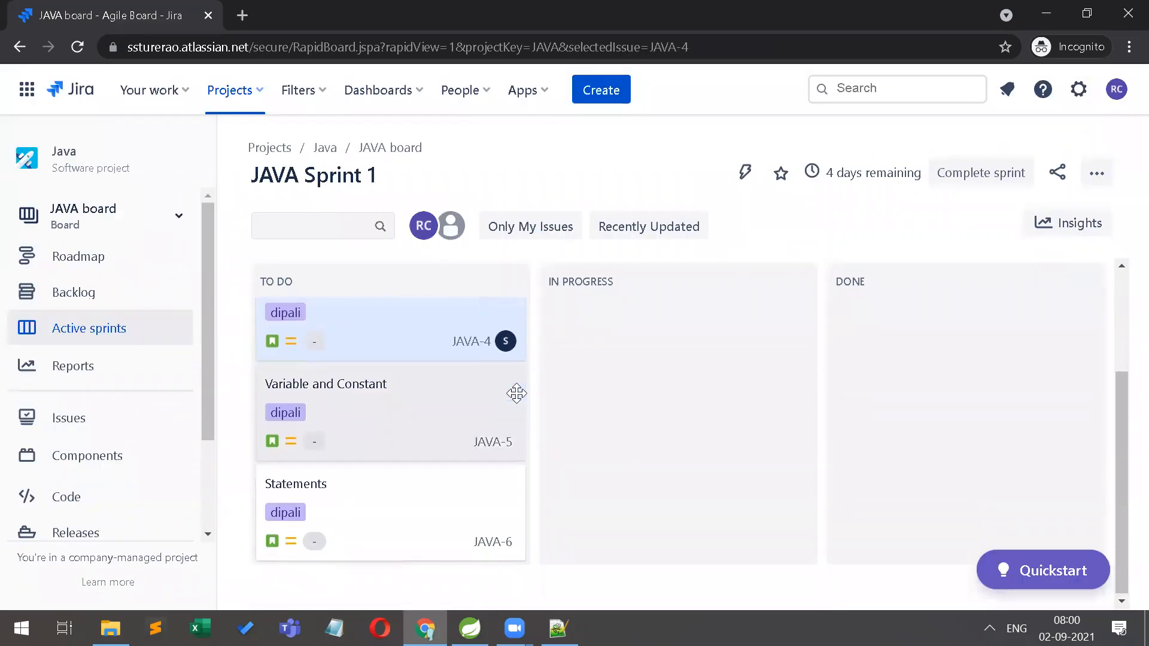
left_click(516, 393)
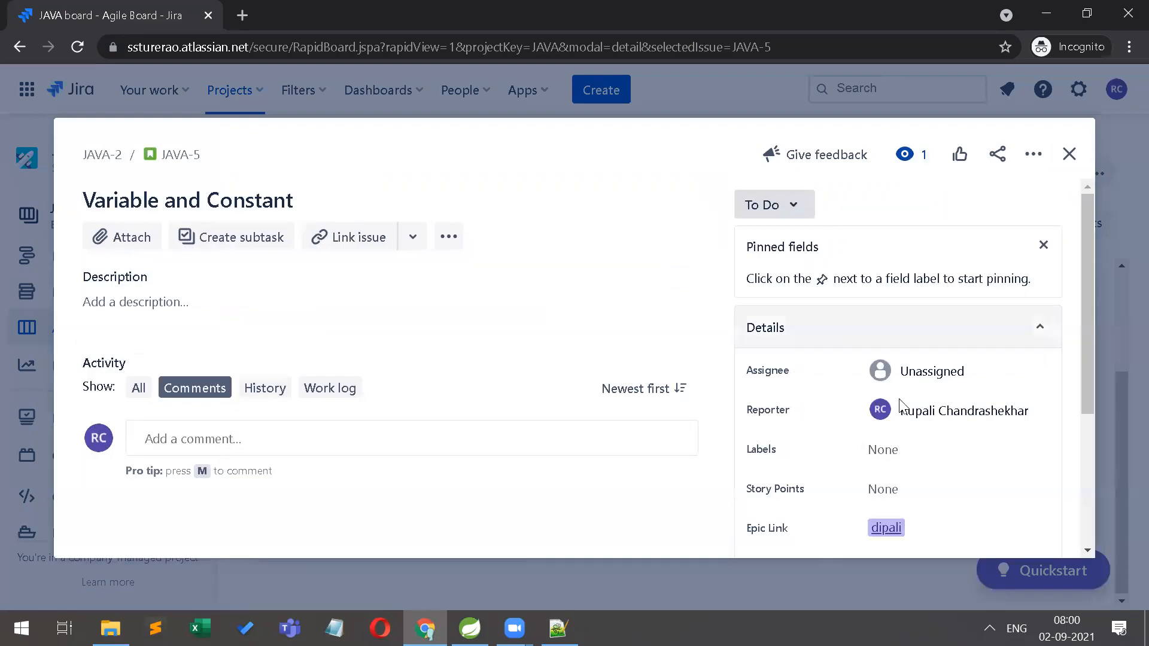
left_click(931, 372)
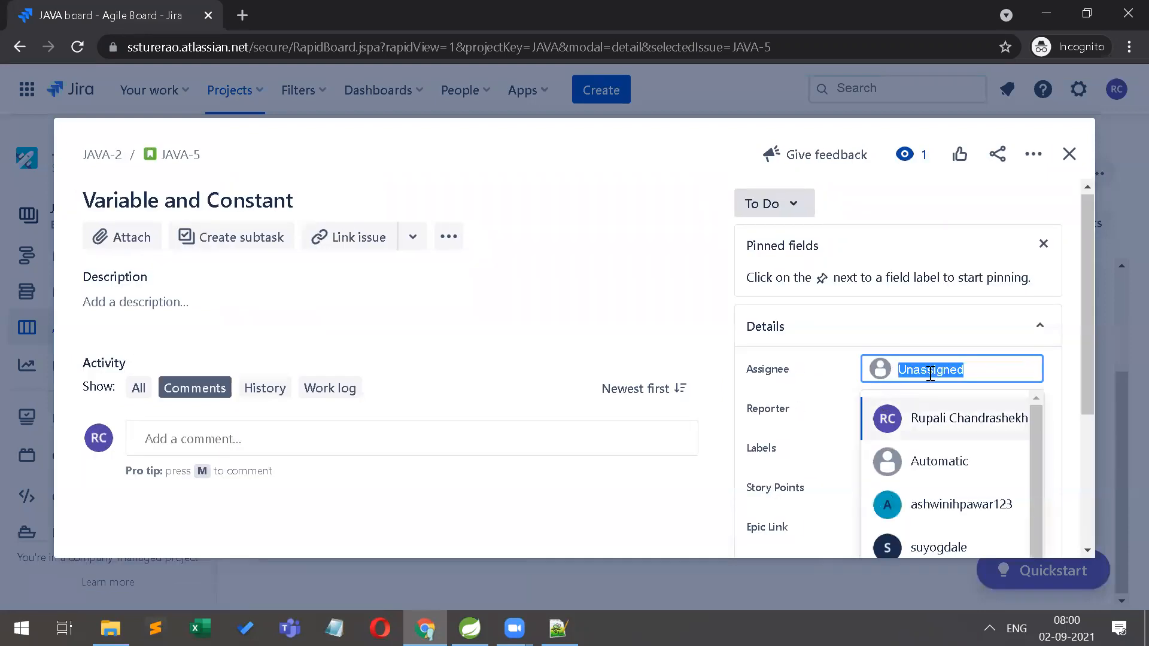
type("su")
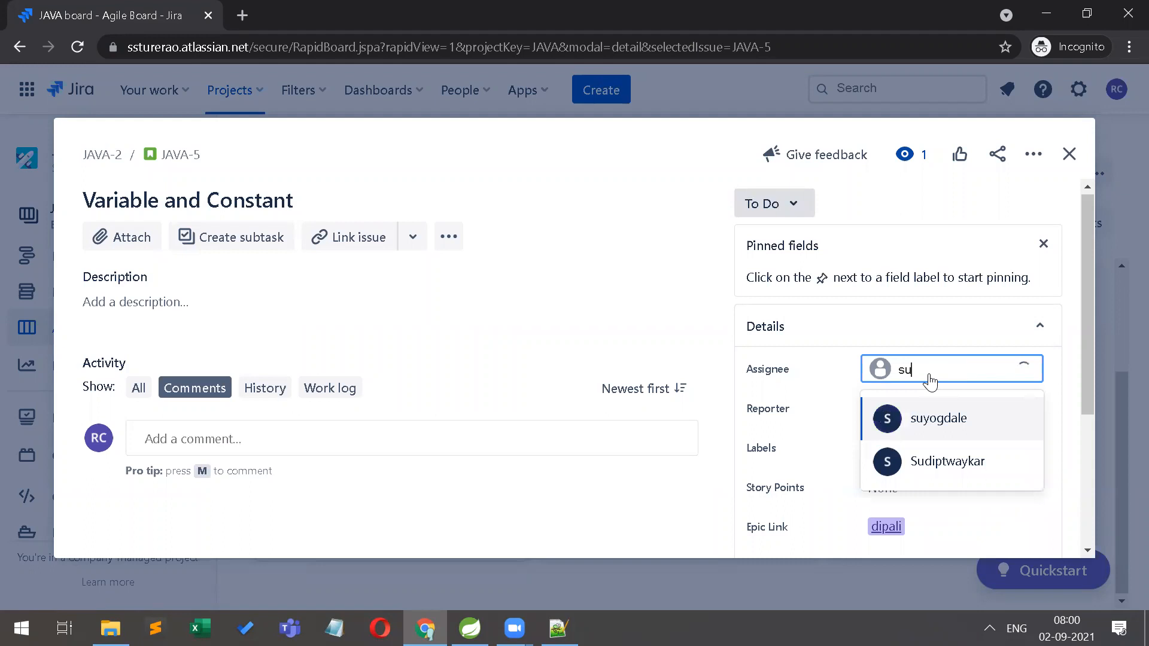
key("Return")
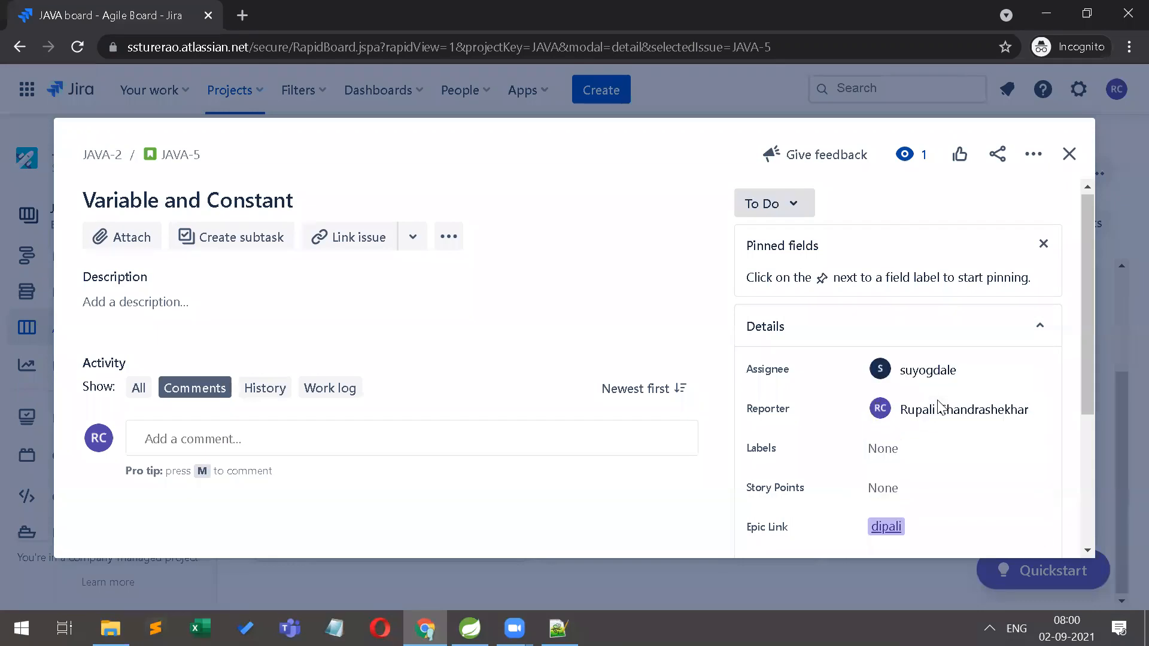
left_click(1071, 158)
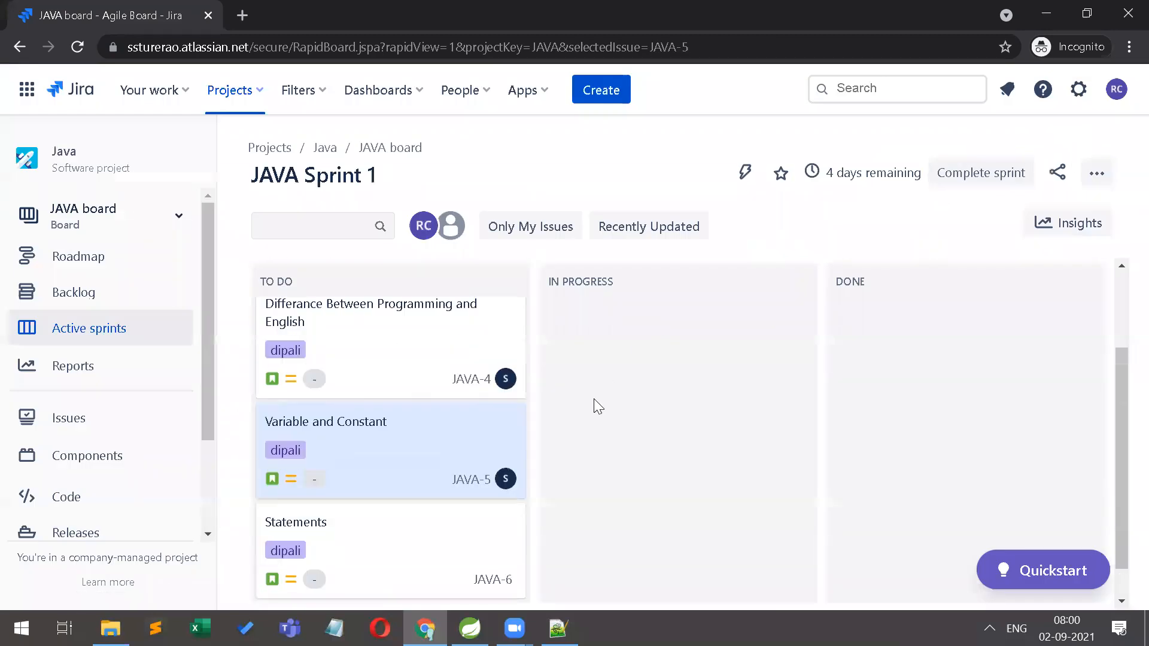
Check the assignees on the sprint board's cards and filter the board to unassigned issues only
scroll(385, 502, "down", 2)
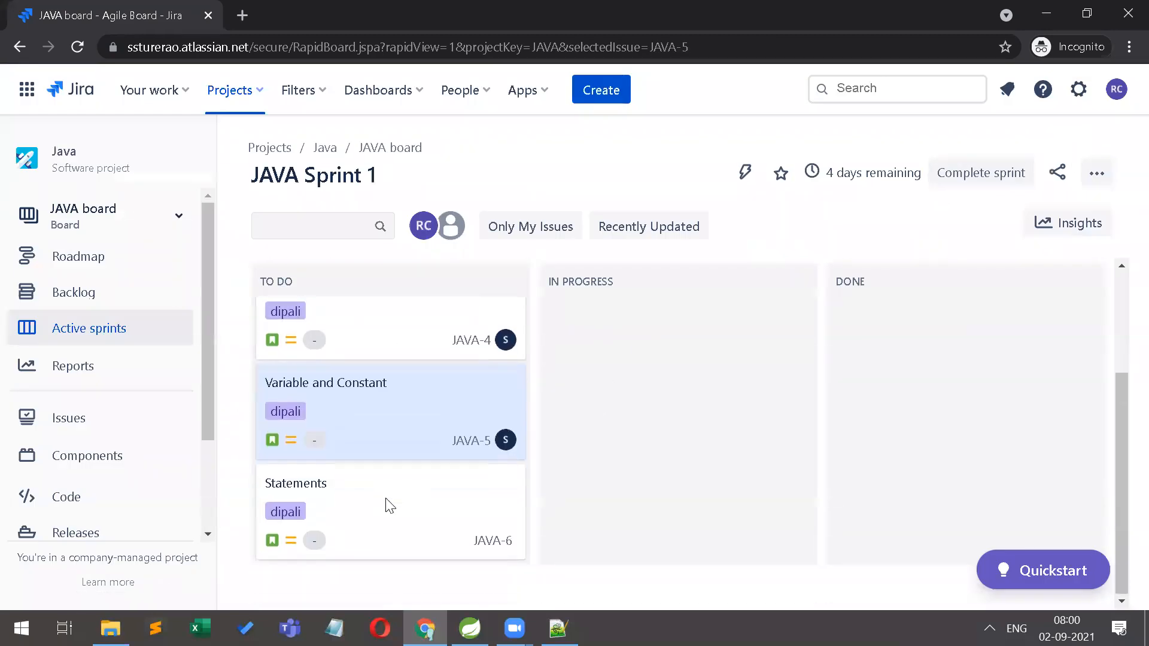
scroll(384, 498, "up", 3)
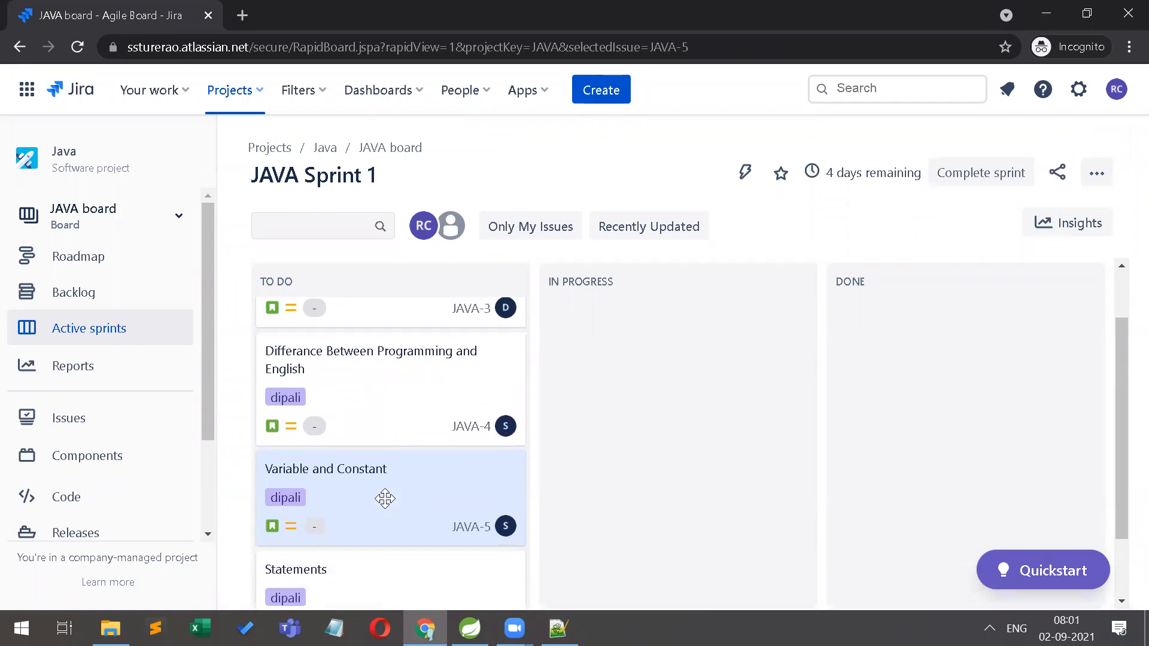
left_click(451, 233)
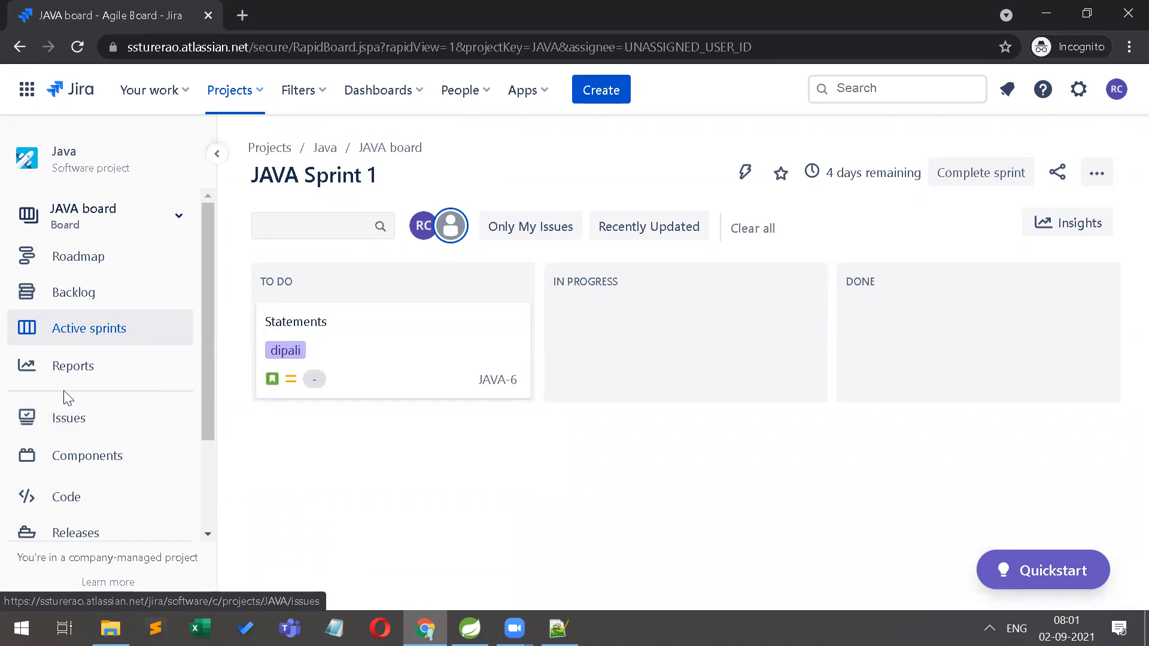
Open the Java project's issue list and filter it to issues with the status In Progress
left_click(81, 429)
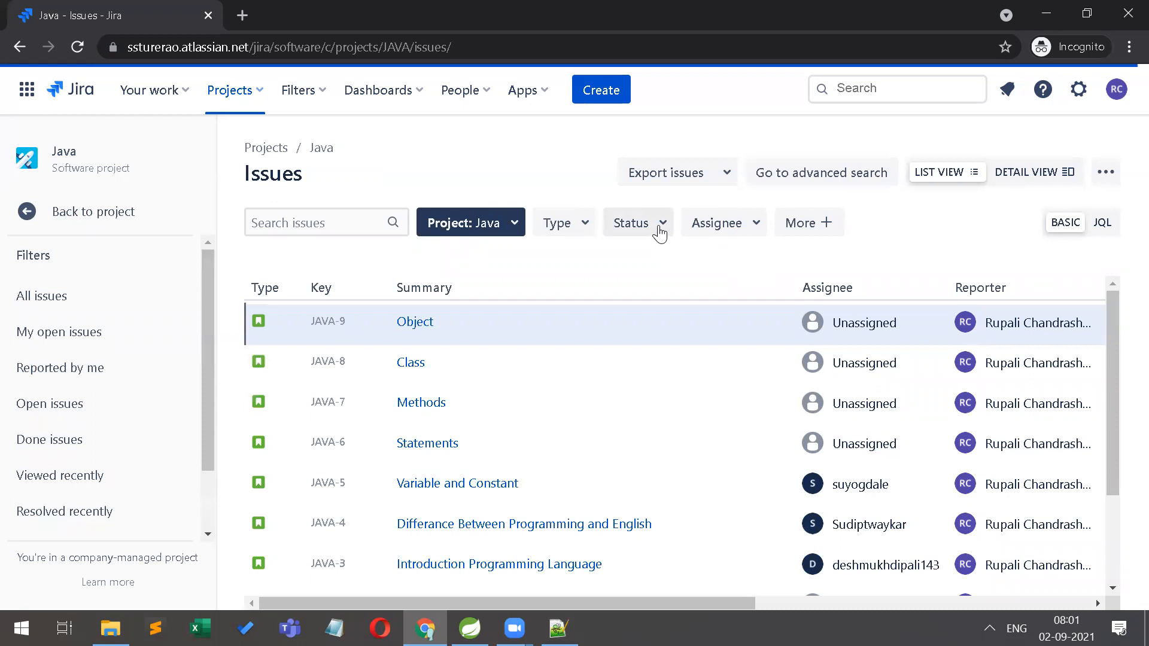
left_click(662, 226)
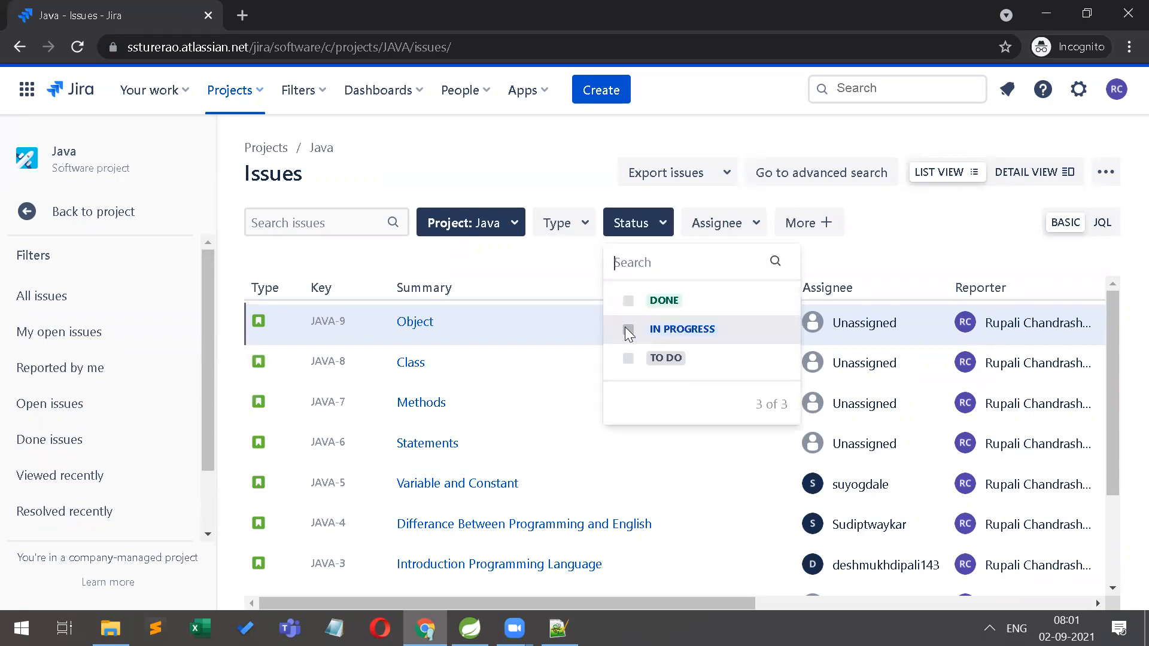
left_click(629, 330)
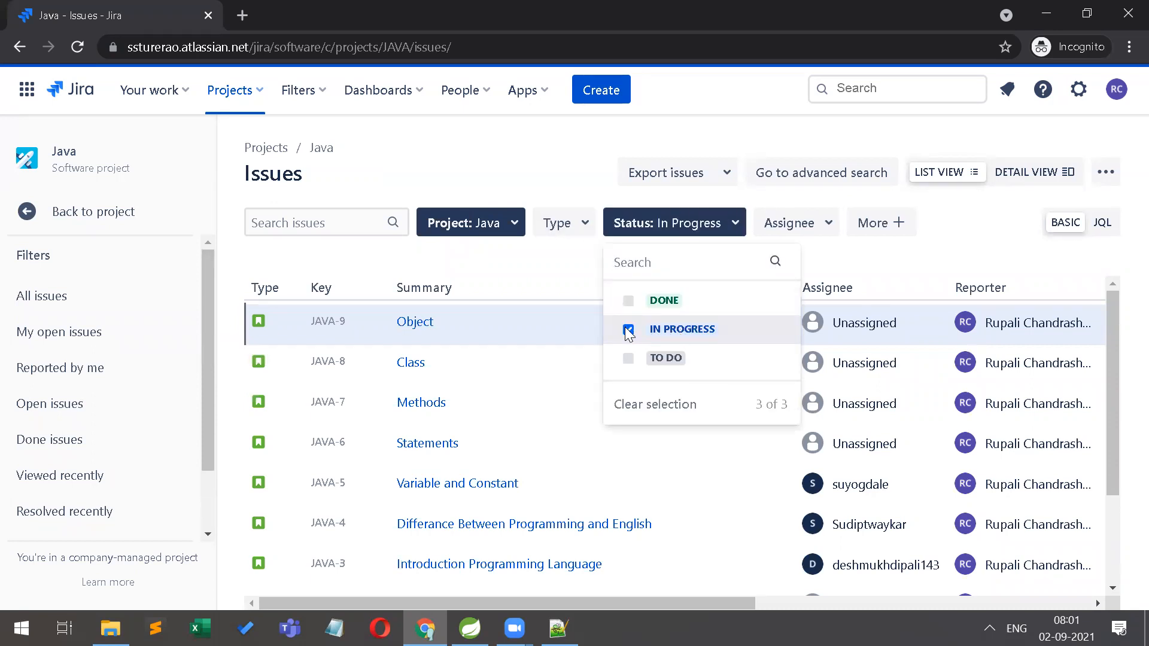
left_click(937, 251)
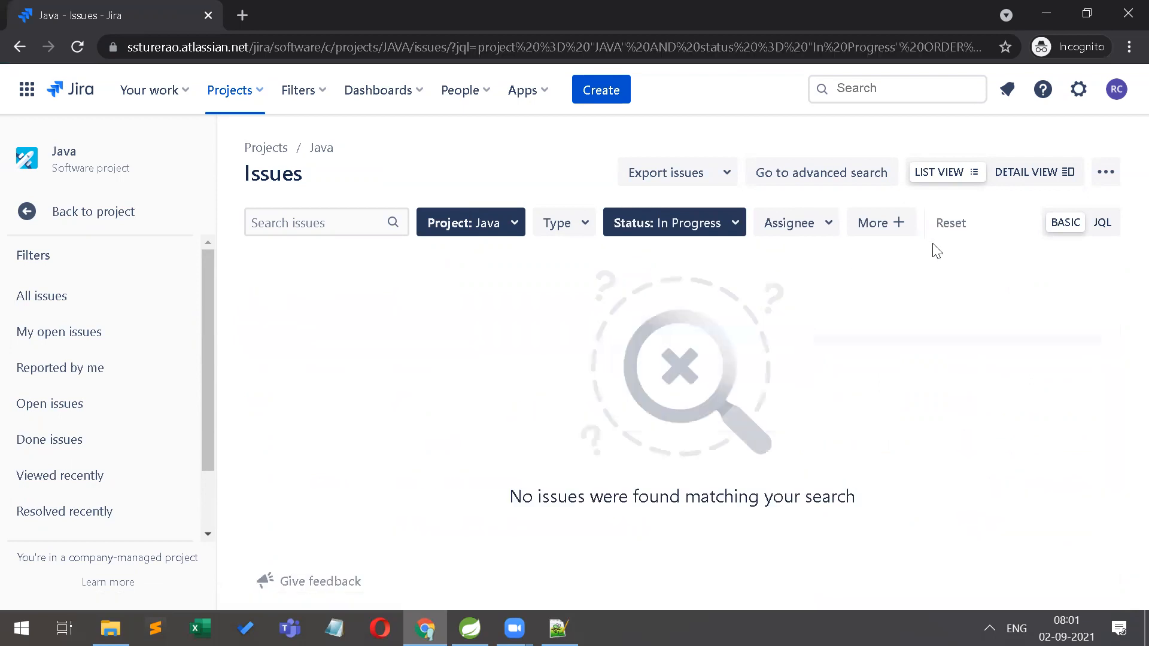
Filter the issues by the team member assigned to "Variable and Constant" and remove the In Progress status filter
left_click(818, 227)
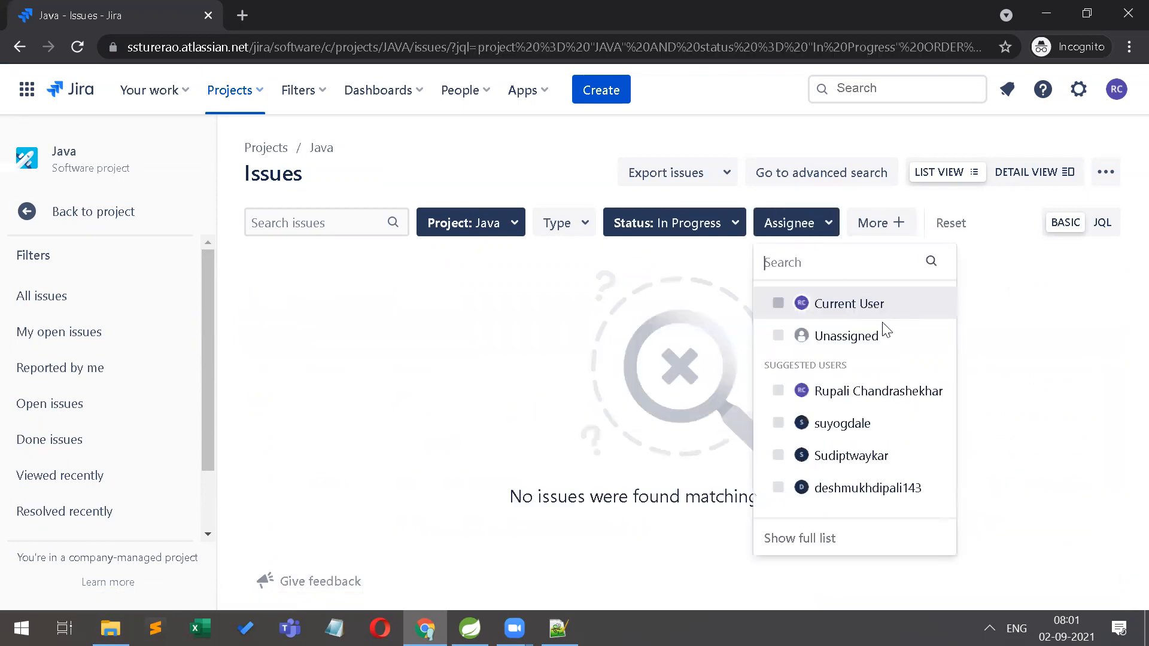
left_click(851, 412)
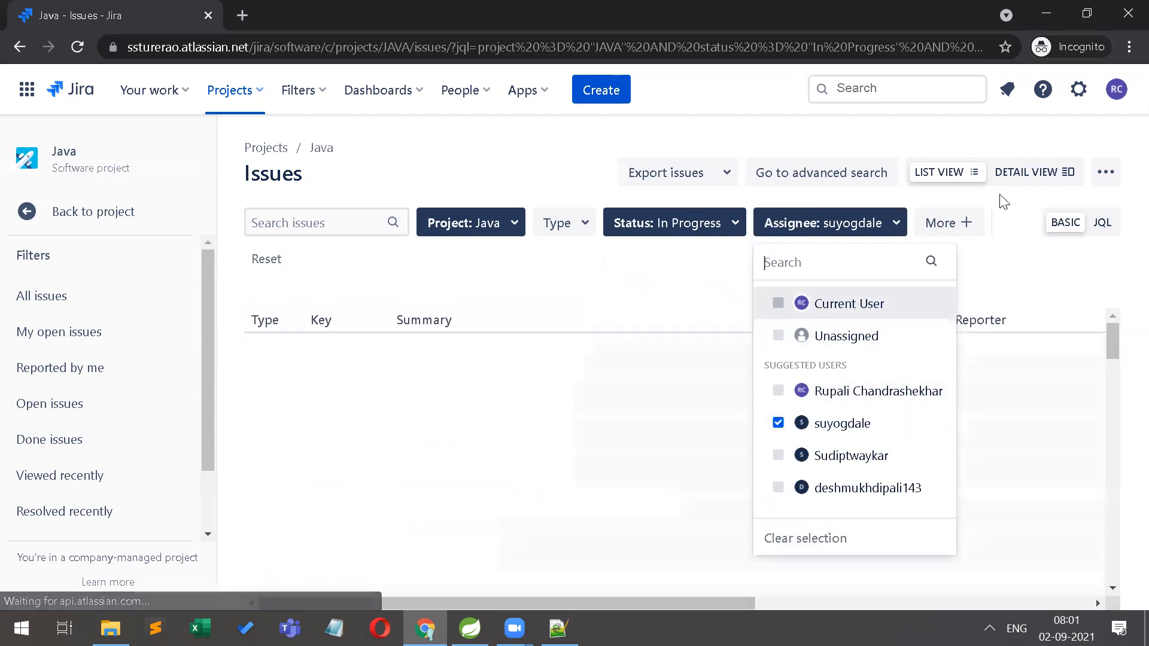
left_click(725, 235)
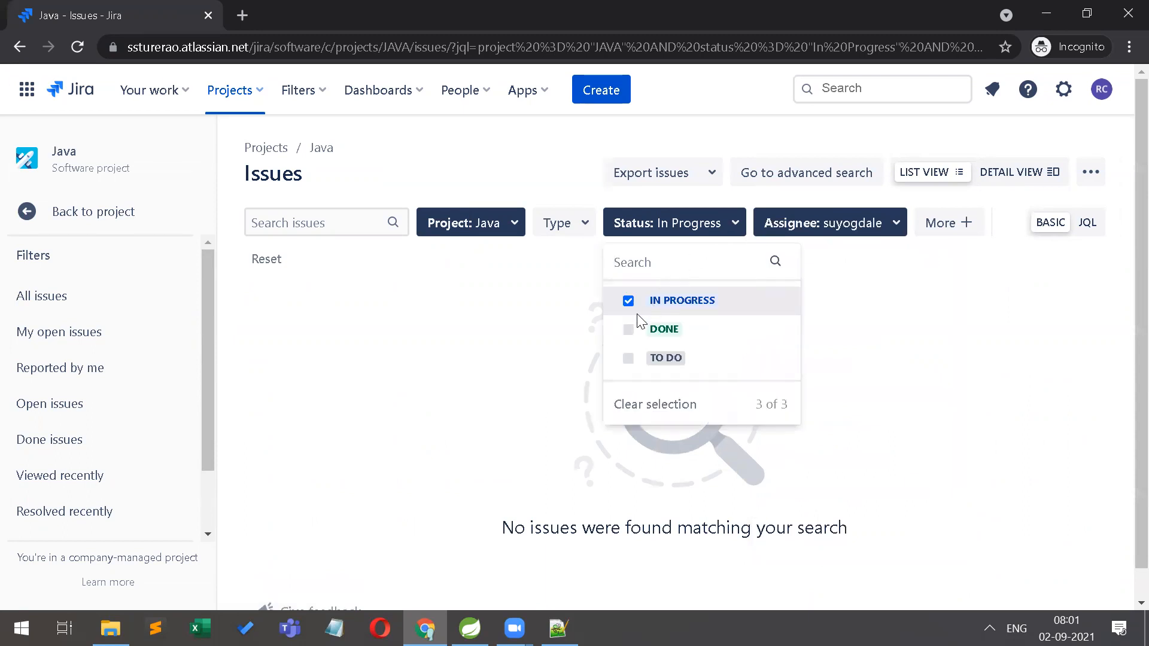
left_click(628, 301)
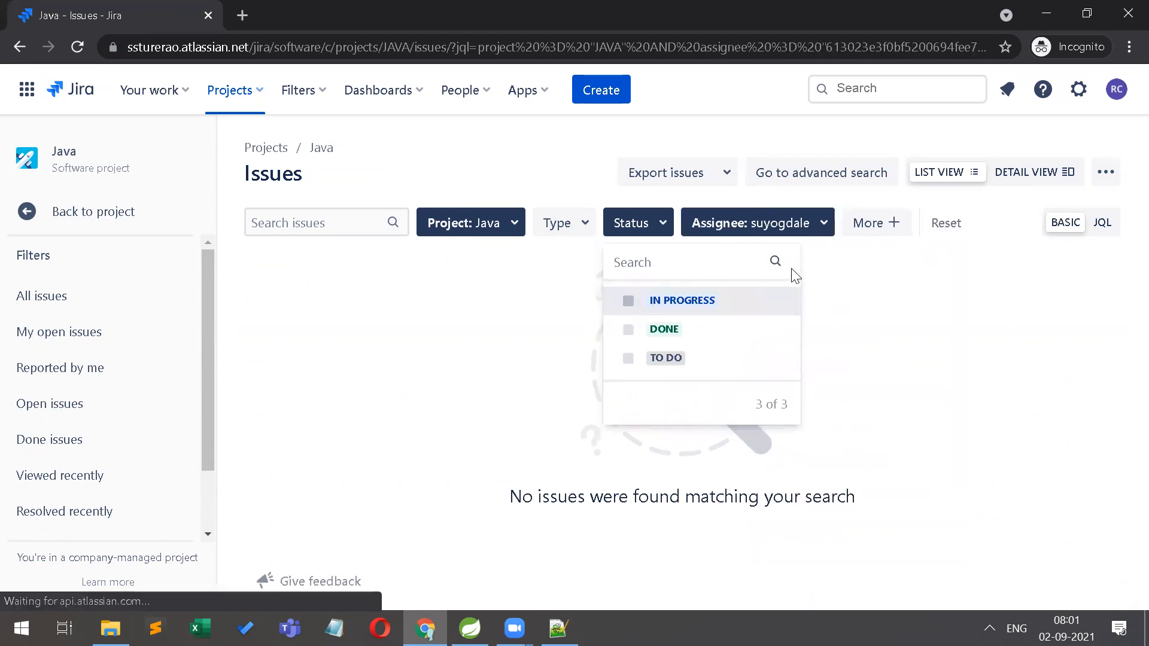
left_click(895, 259)
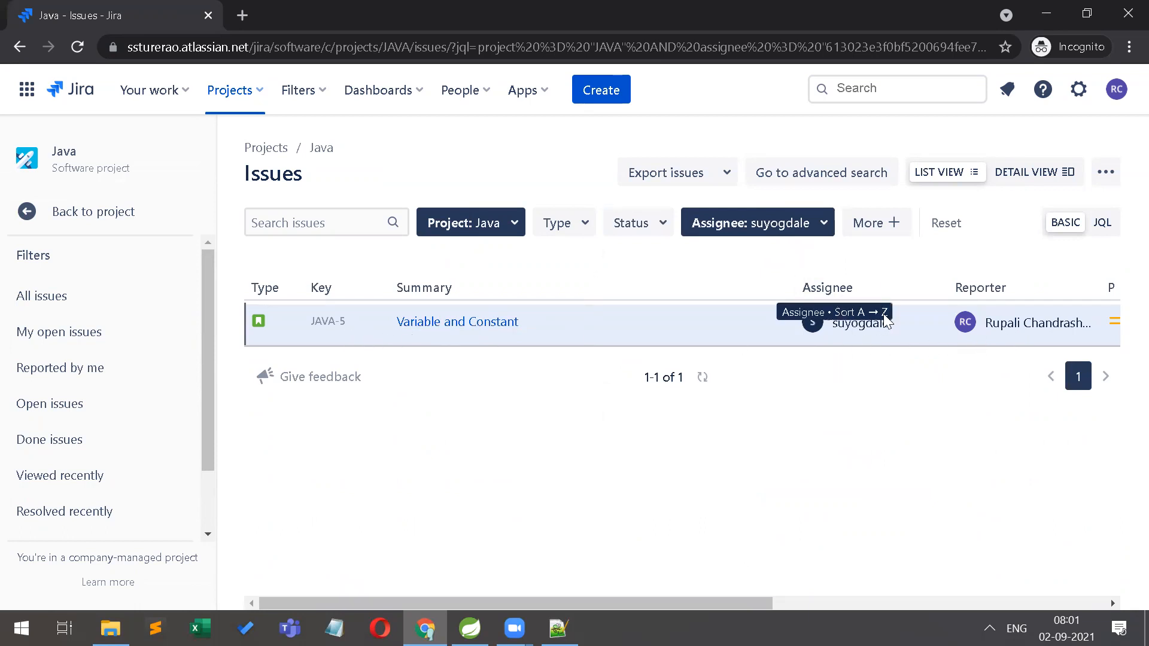
Switch the assignee filter to the team member assigned to "Differance Between Programming and English" and return to the project navigation
left_click(824, 228)
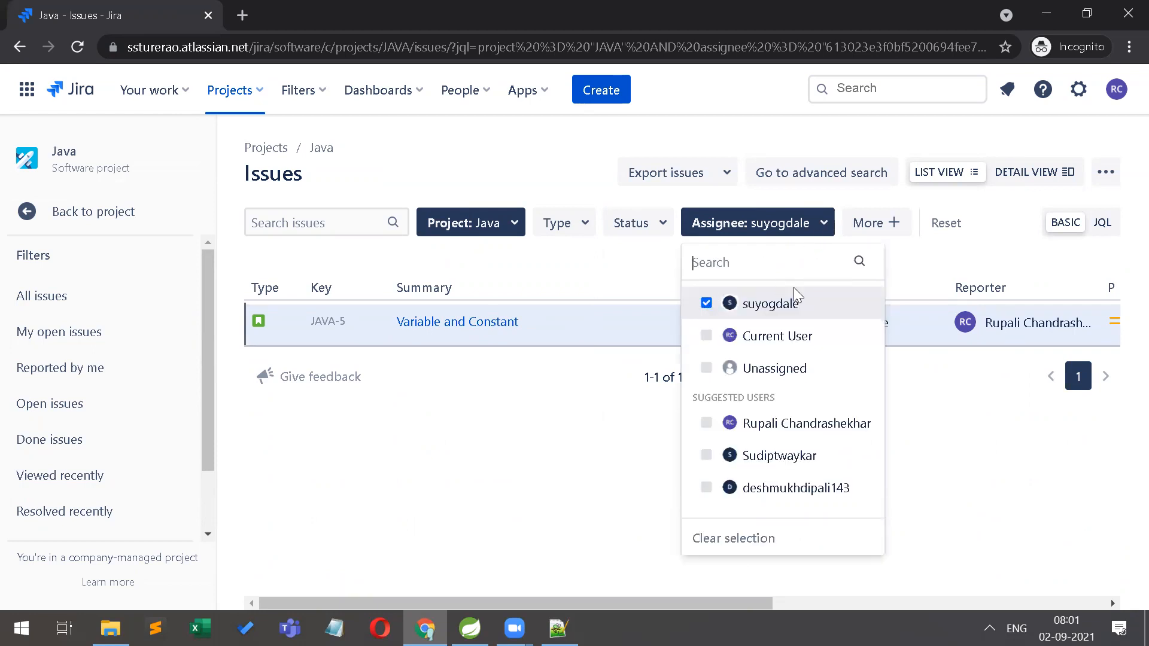
left_click(706, 303)
key("Down")
key("Return")
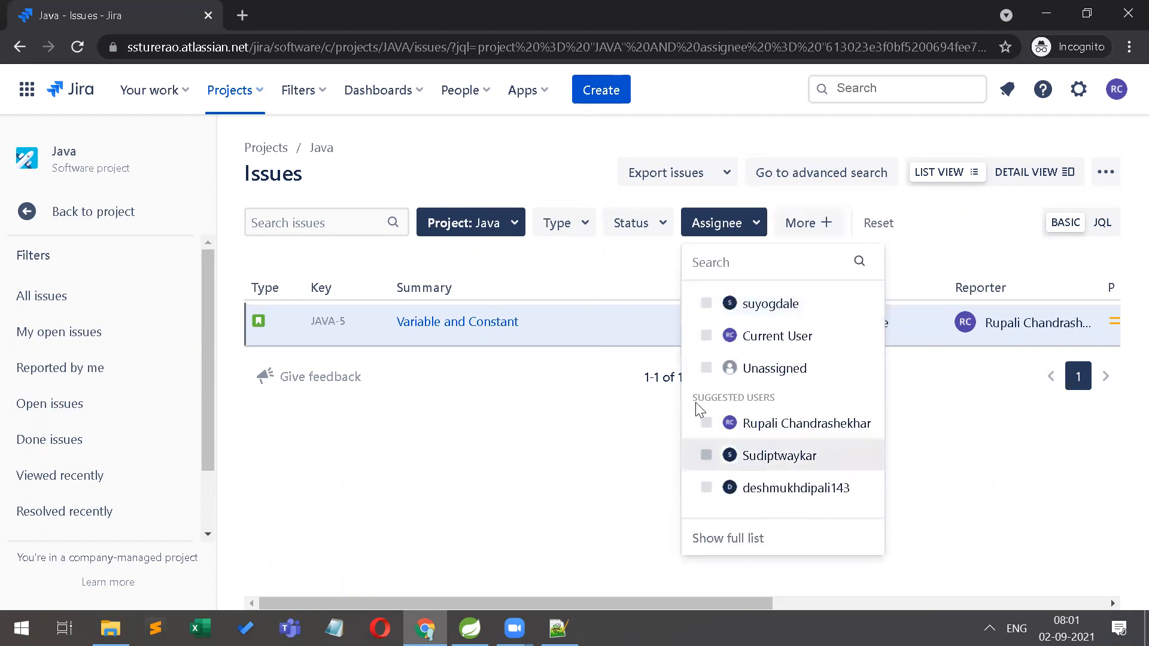
left_click(977, 259)
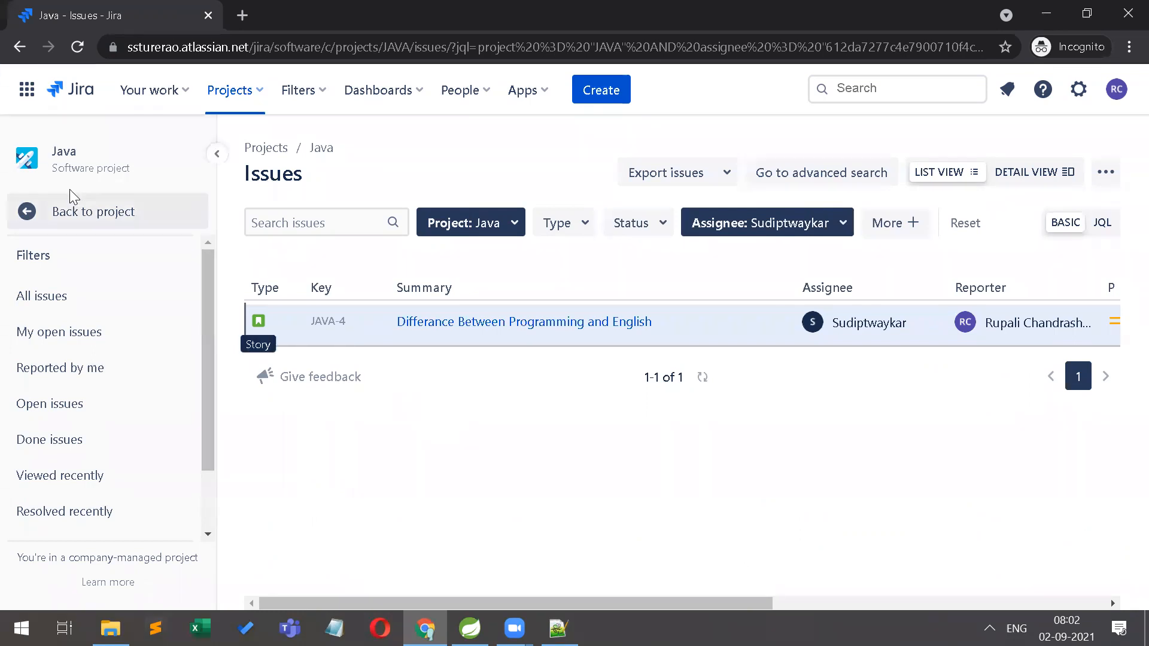
left_click(35, 220)
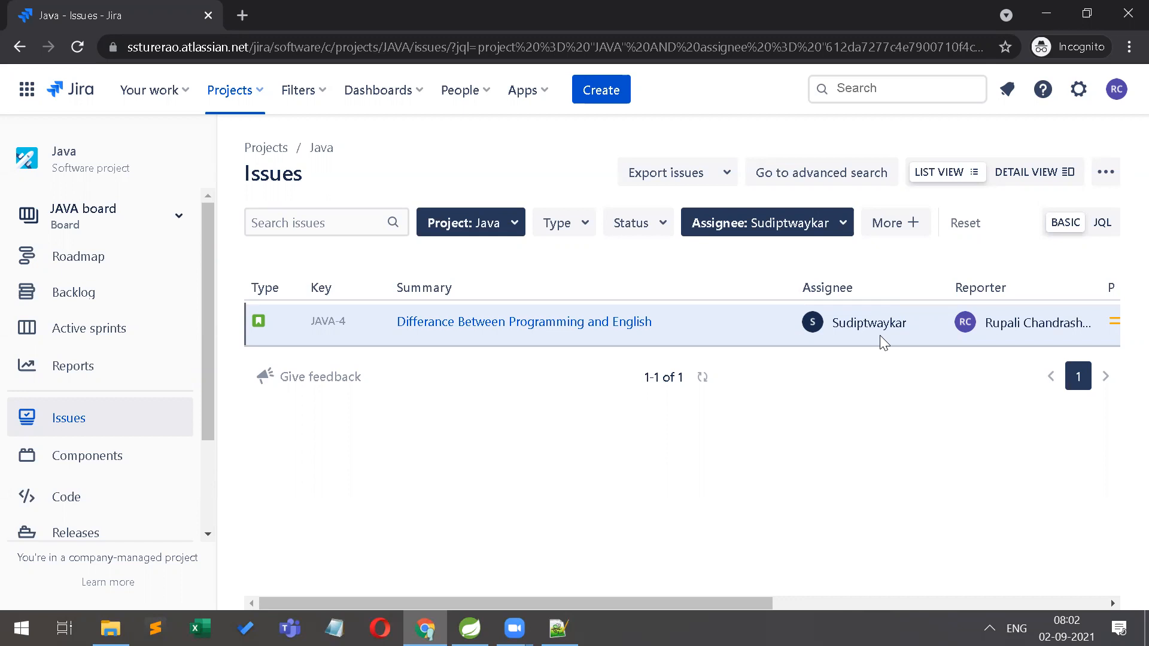
Open the "Differance Between Programming and English" story, set its status to Done and change it back to To Do
left_click(519, 330)
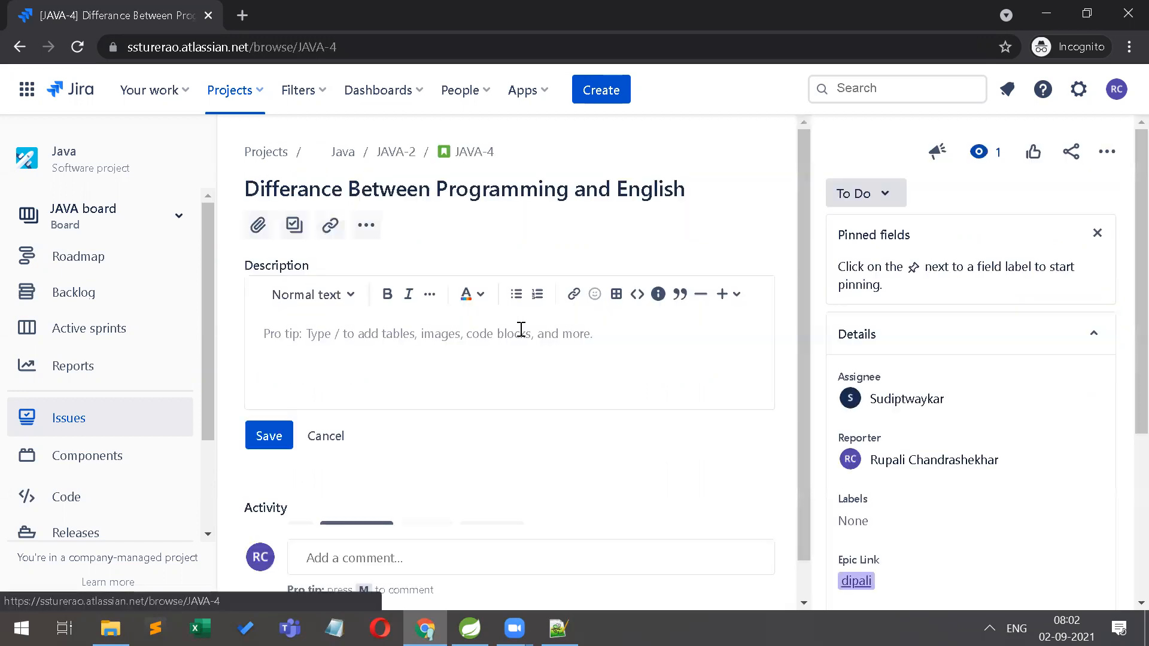
left_click(891, 202)
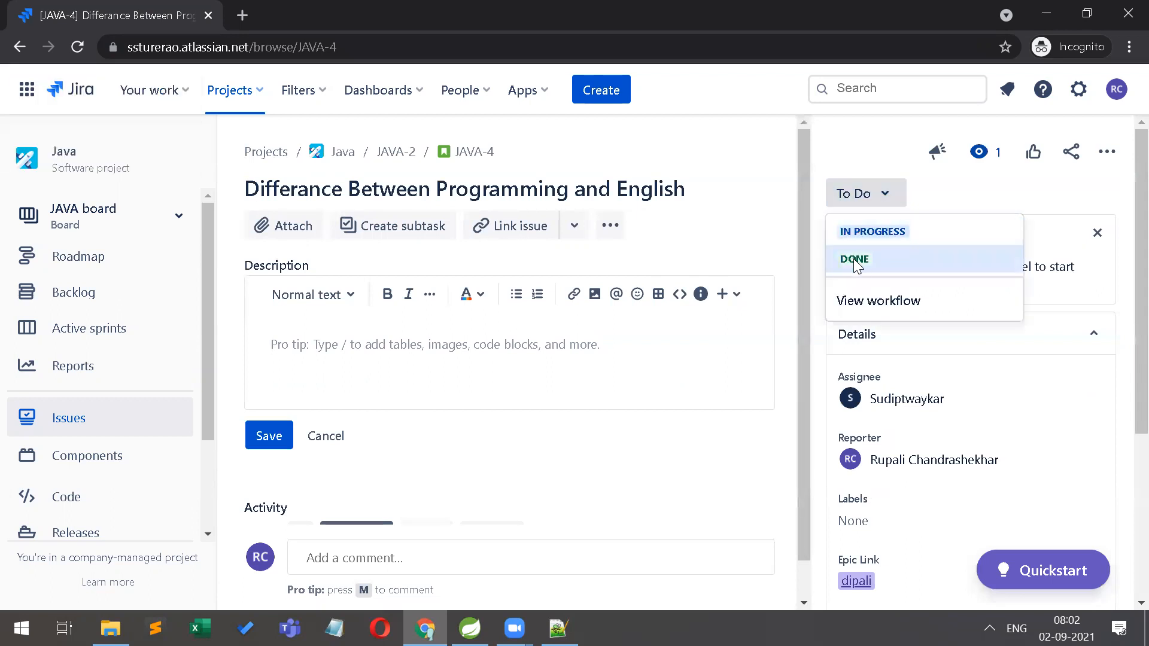
left_click(854, 258)
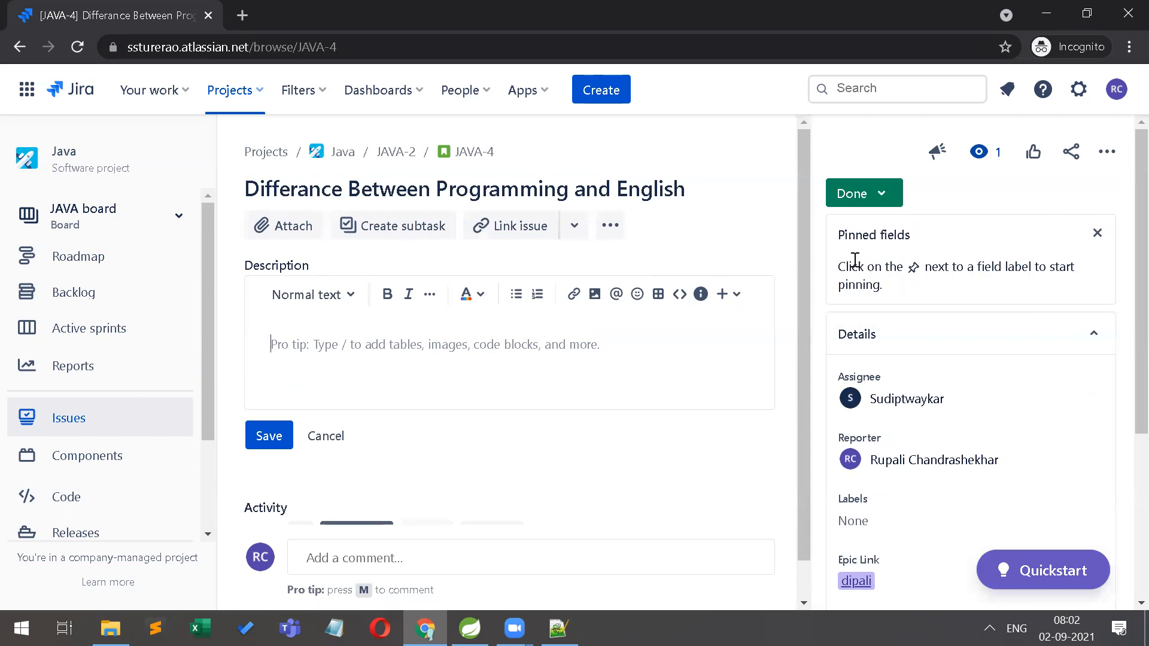
left_click(881, 202)
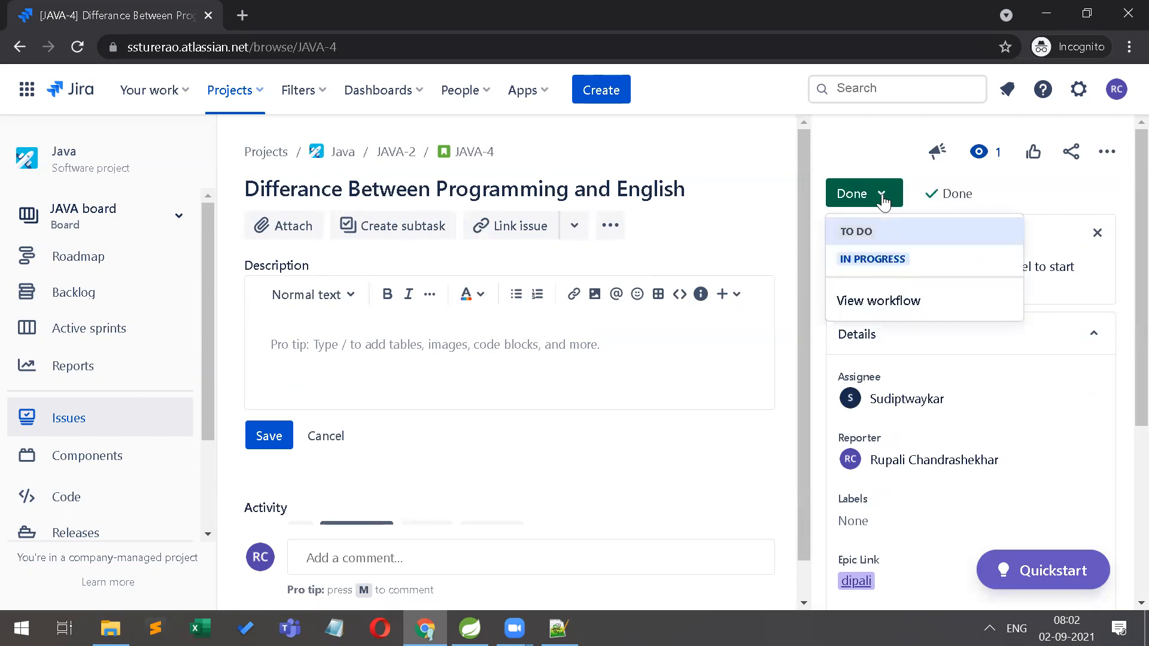
left_click(869, 234)
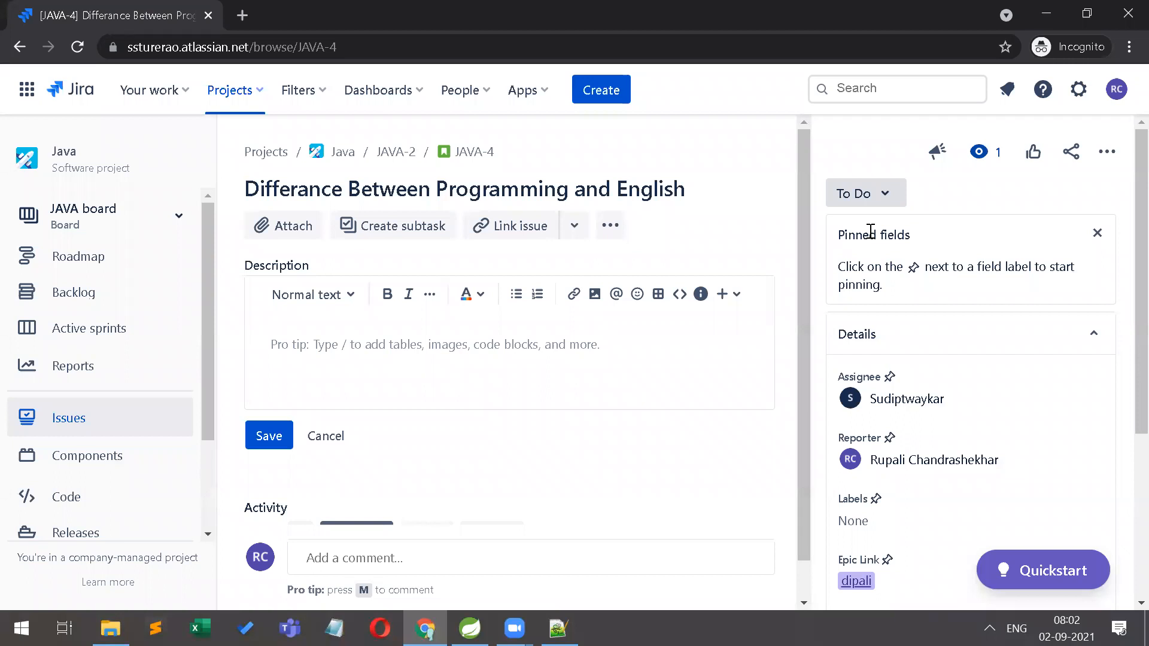
Examine the statuses the "Differance Between Programming and English" story can move to and close the list
left_click(889, 193)
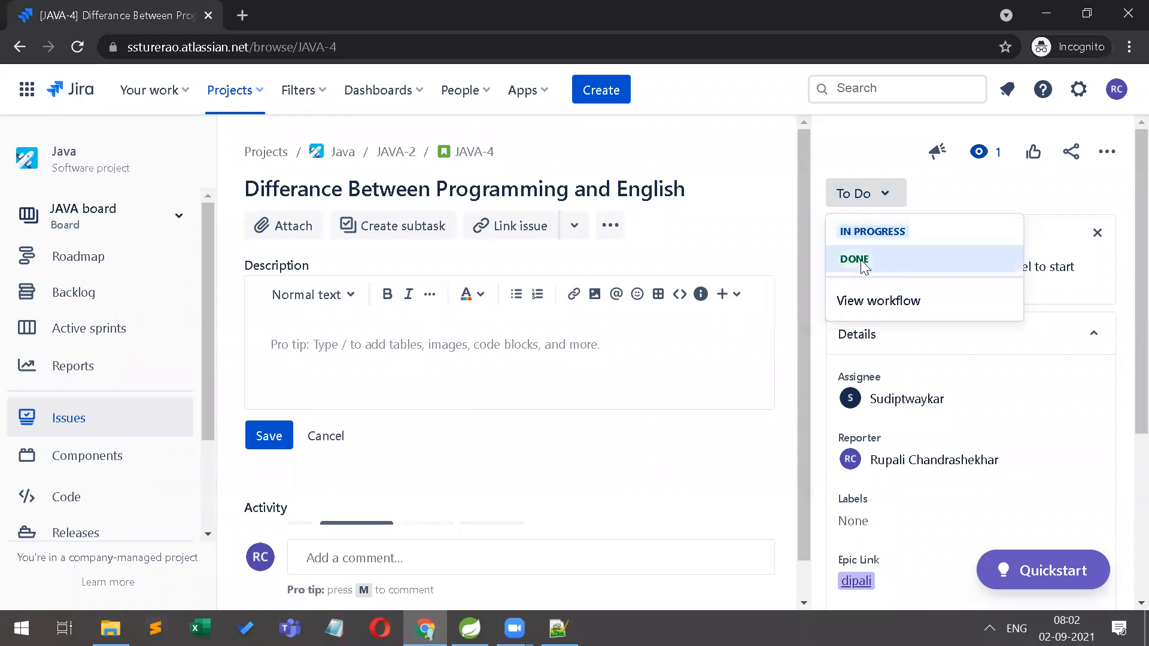
left_click(986, 207)
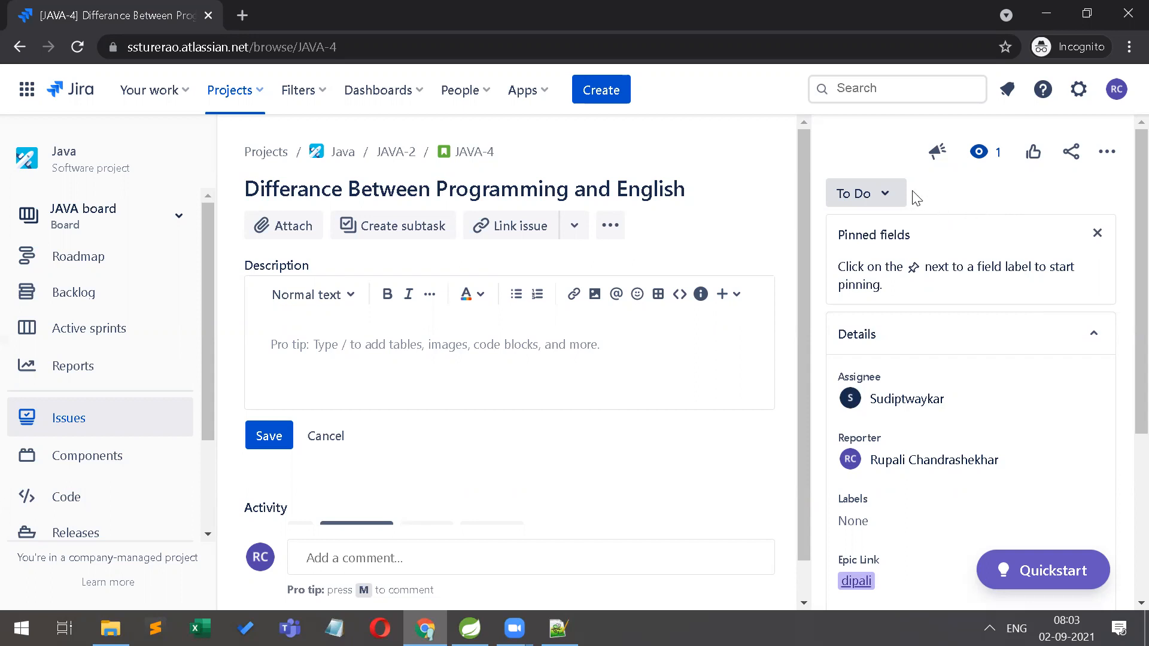
left_click(896, 194)
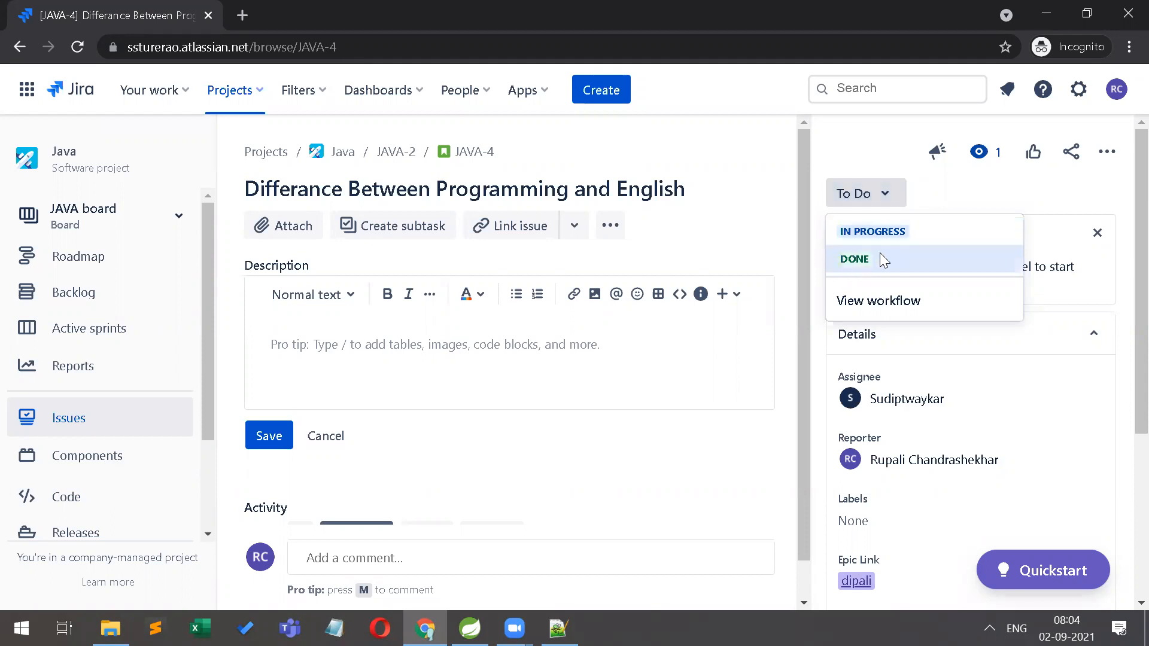
left_click(952, 200)
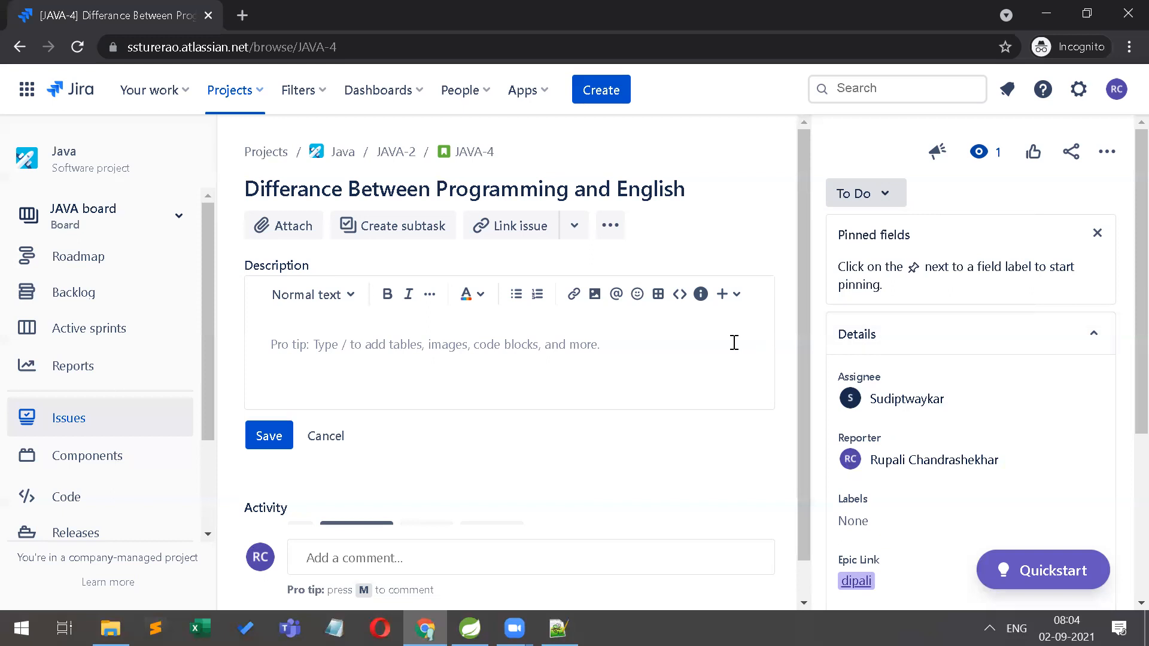
Review the story's activity area, assignee, reporter, labels, epic link, sprint, priority and additional fields such as story points and time tracking
scroll(735, 346, "down", 1)
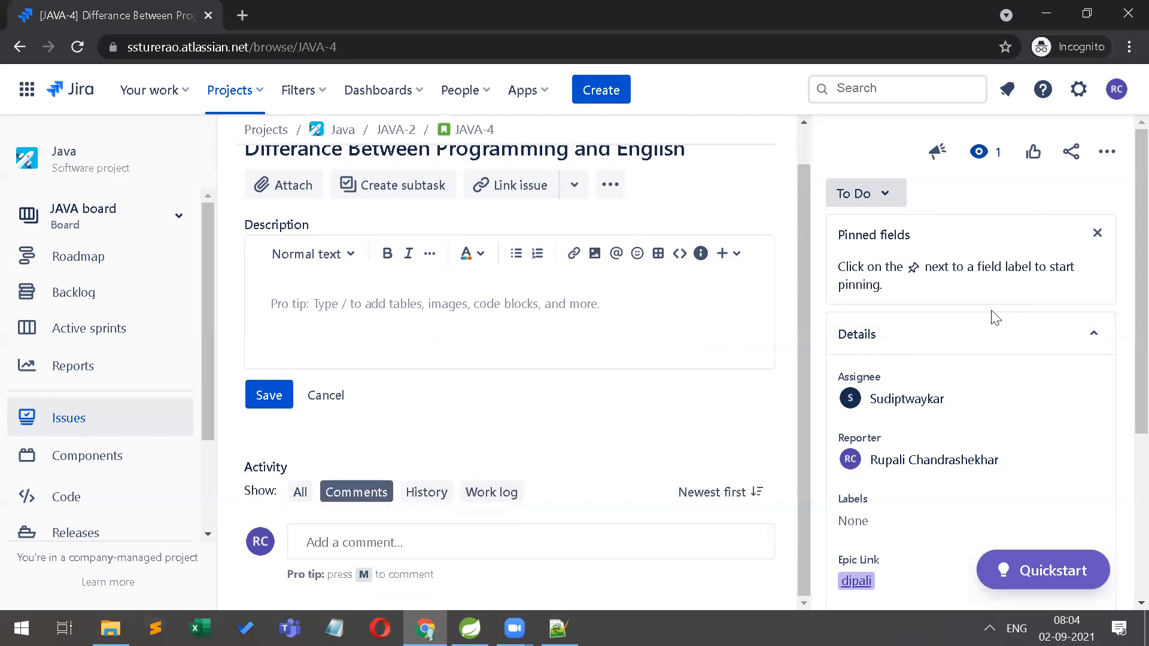
scroll(994, 316, "down", 1)
scroll(996, 317, "down", 3)
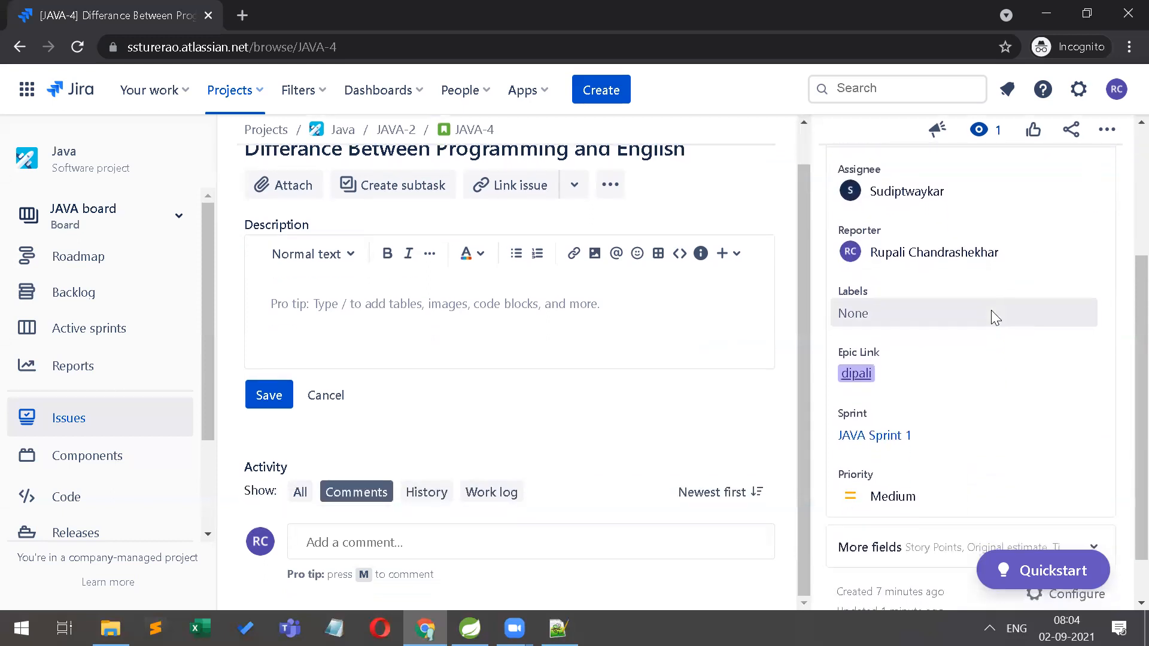
scroll(996, 317, "down", 1)
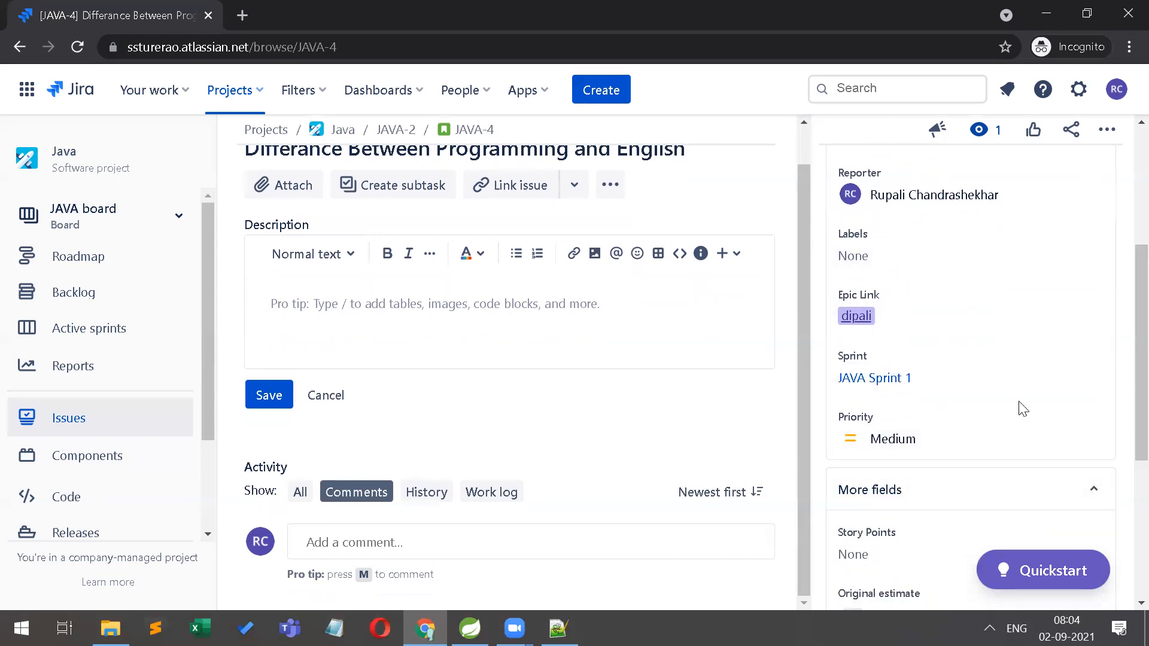
scroll(1018, 406, "down", 3)
scroll(1019, 405, "down", 3)
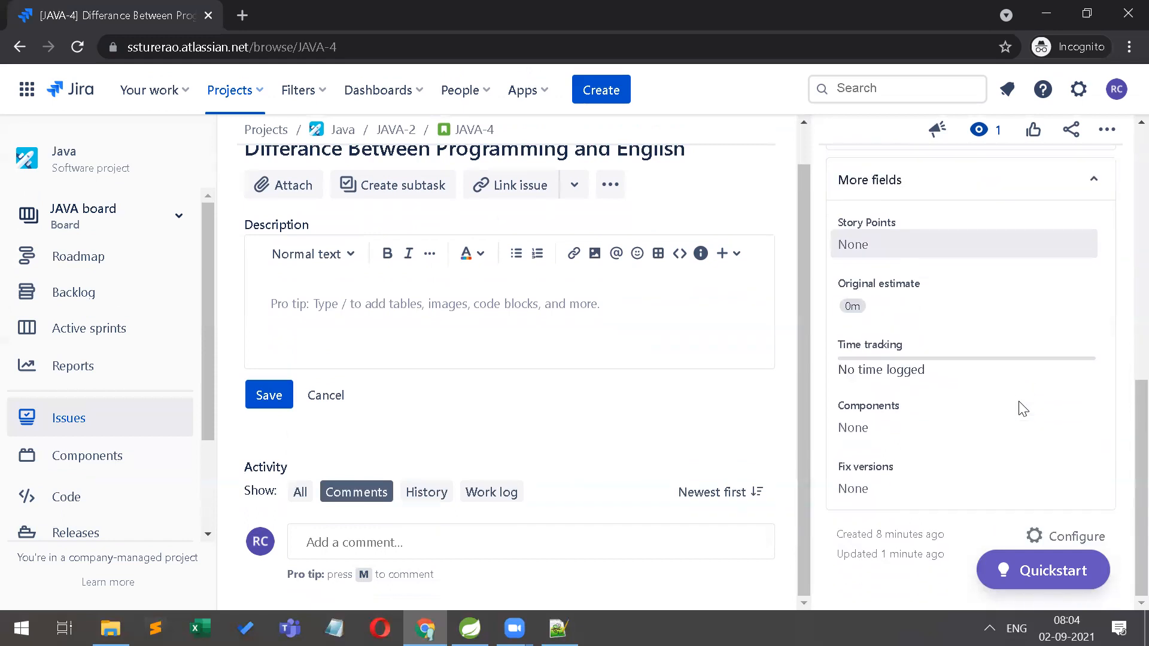
scroll(920, 210, "up", 2)
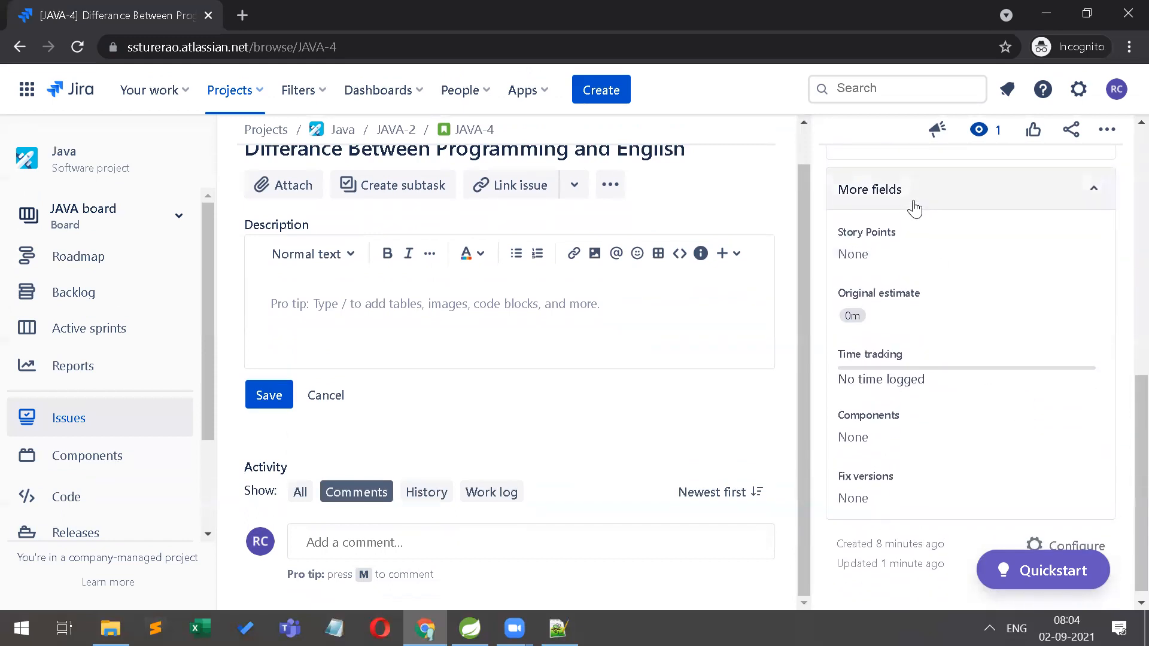
scroll(924, 272, "up", 4)
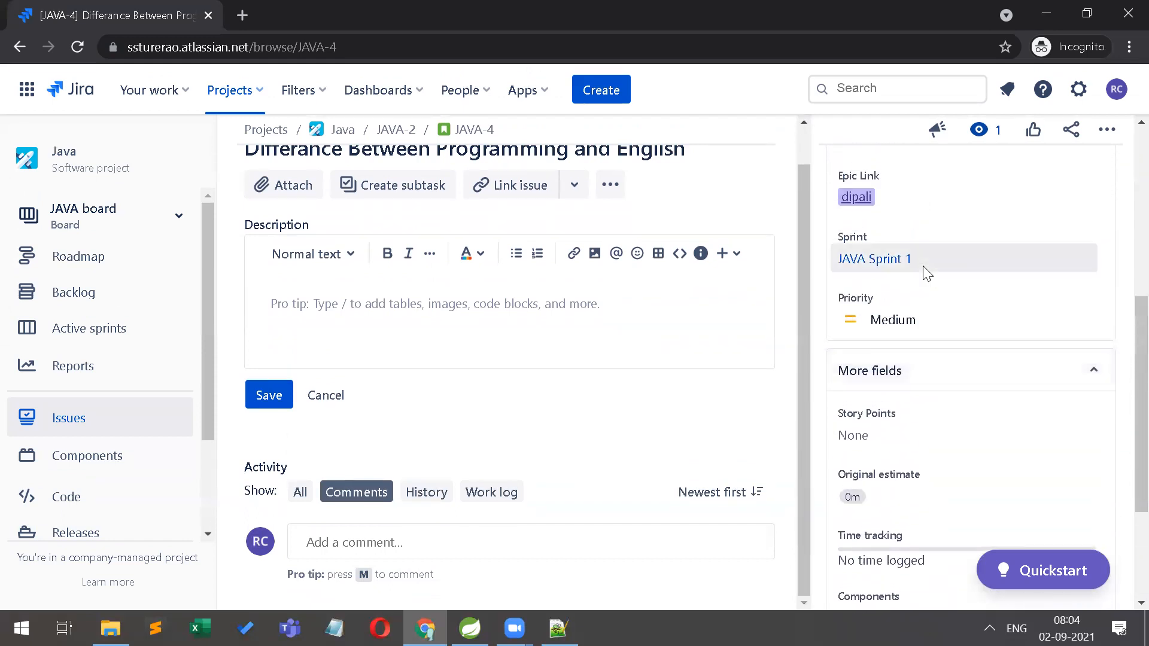
scroll(880, 336, "up", 2)
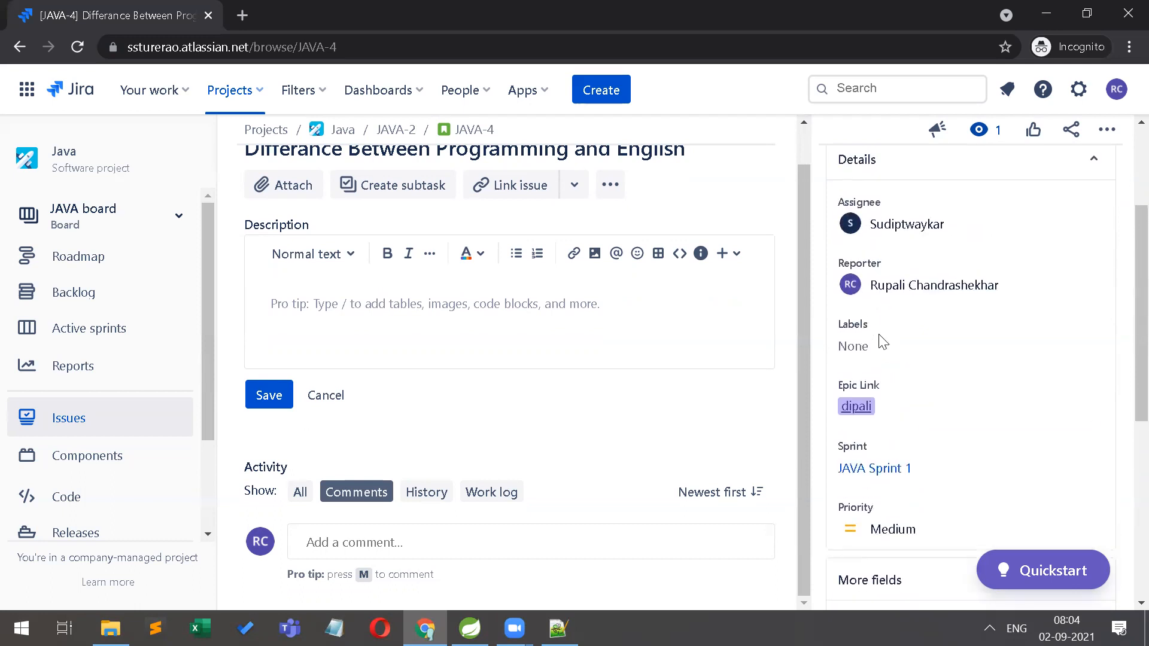
scroll(885, 342, "up", 2)
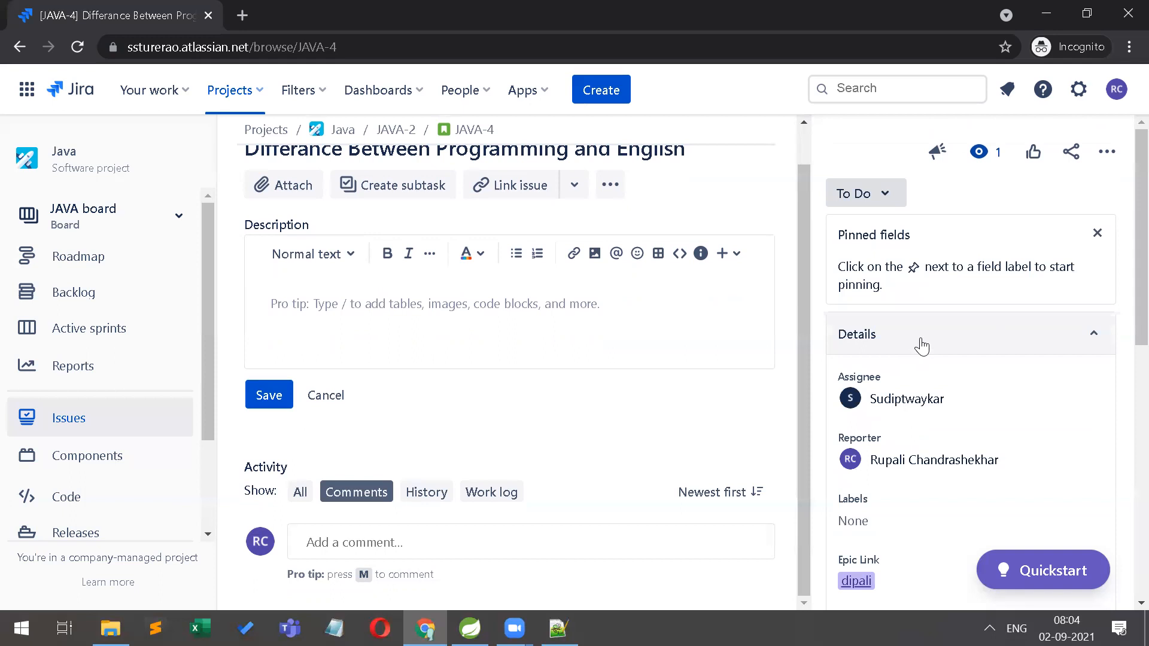
scroll(922, 344, "down", 4)
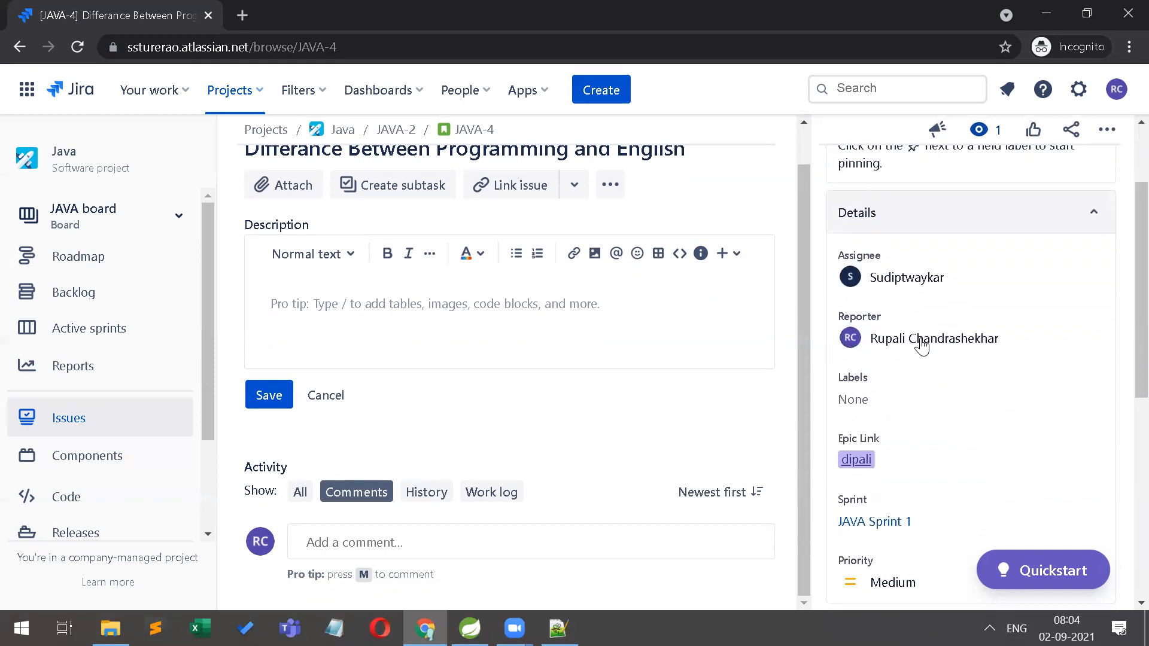
scroll(922, 338, "down", 1)
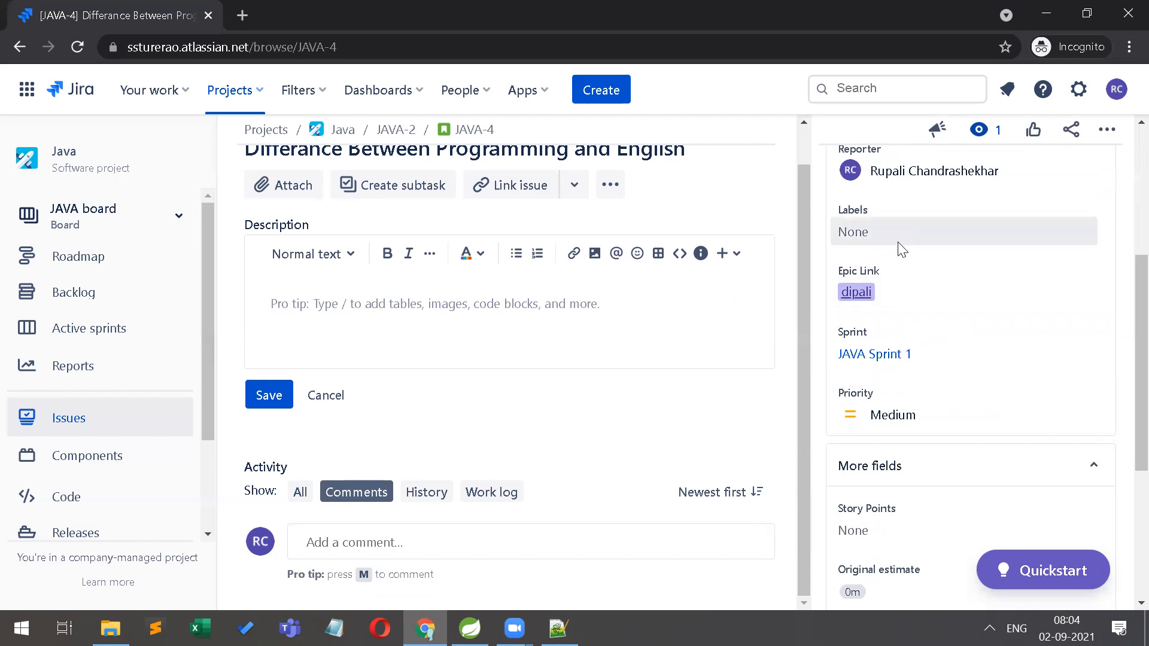
scroll(610, 272, "up", 1)
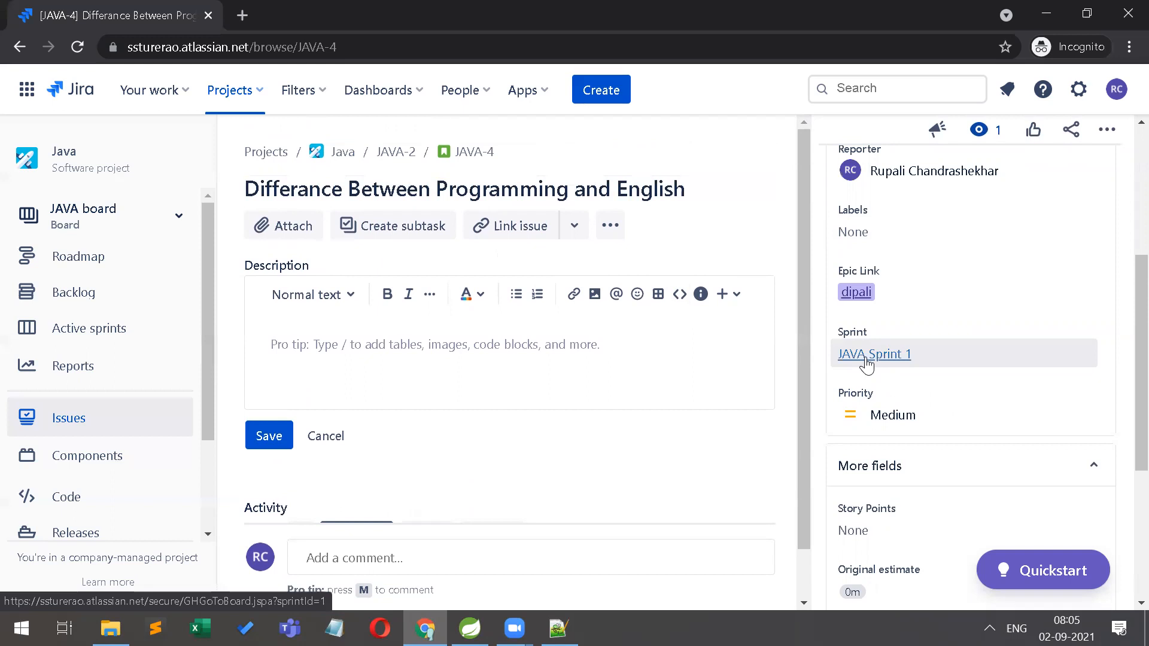
View the Java board's backlog with its sprint stories and open the roadmap showing the project's epics
left_click(78, 295)
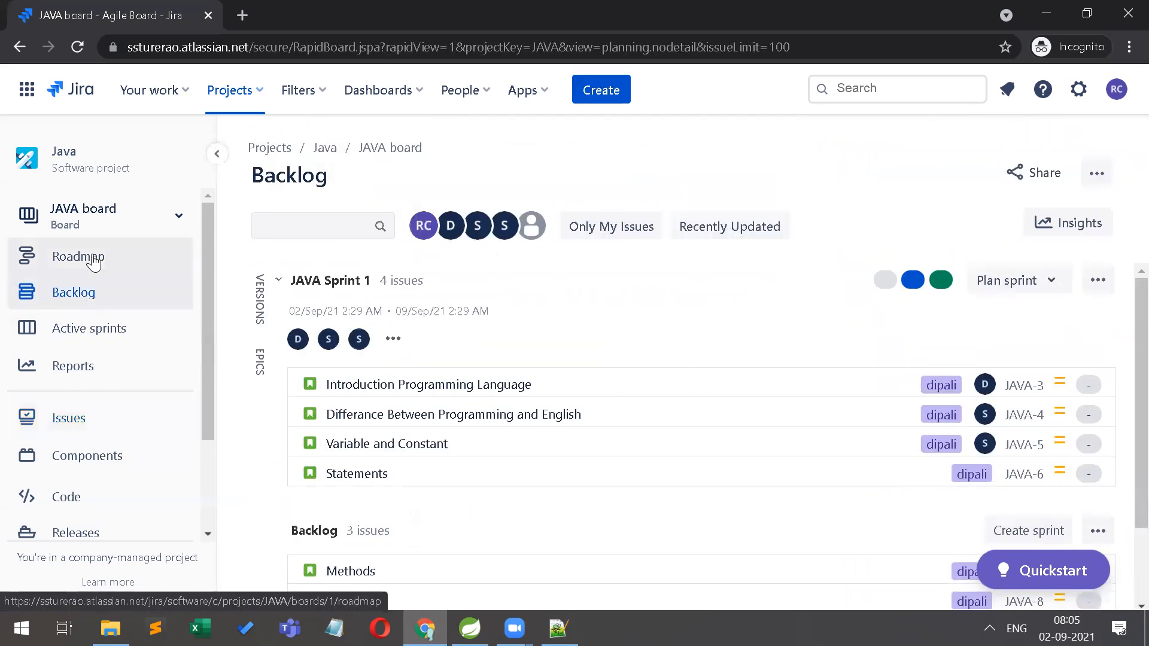
left_click(94, 262)
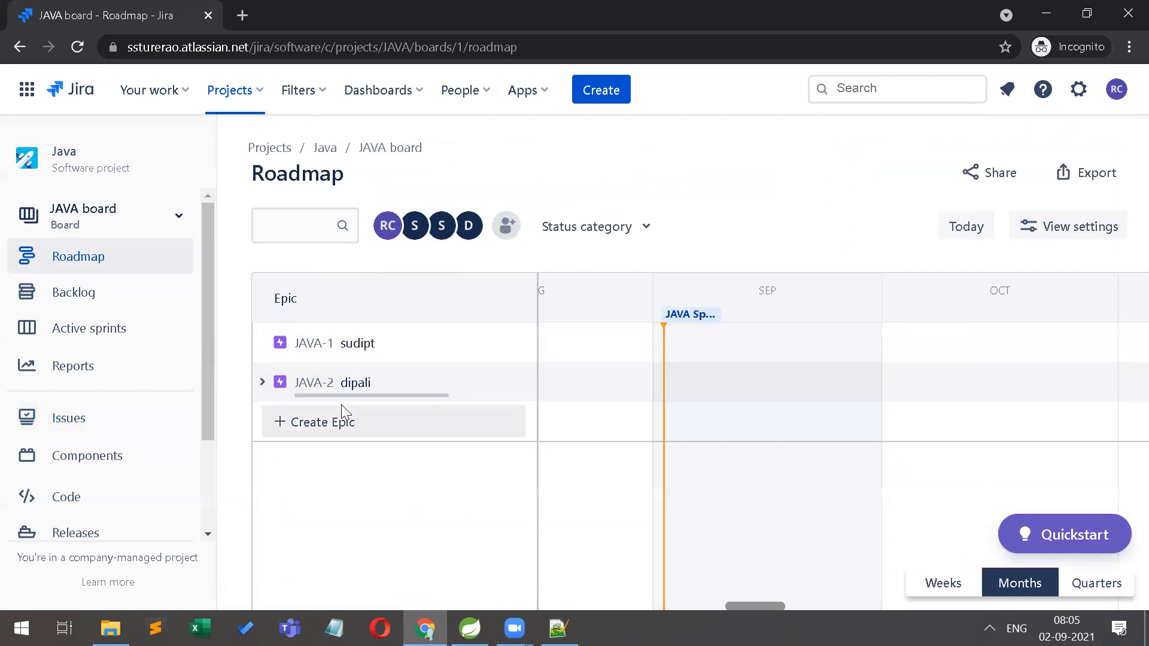
Expand epic JAVA-2 in the roadmap and open its "Introduction Programming Language" story on its own page
left_click(262, 383)
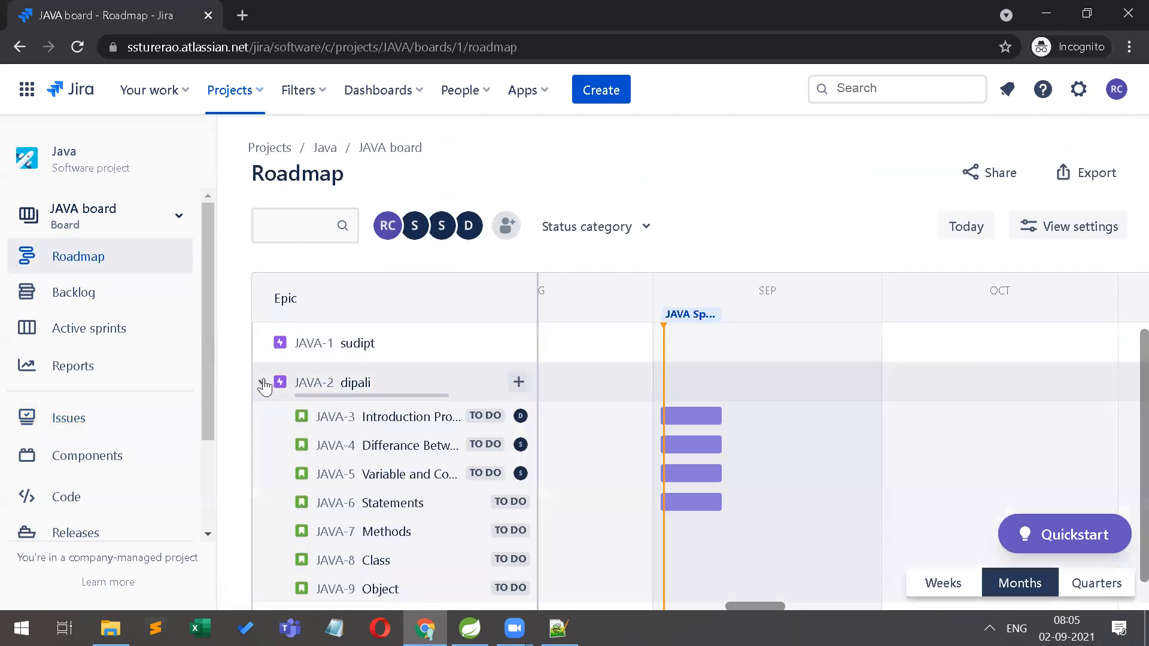
left_click(318, 407)
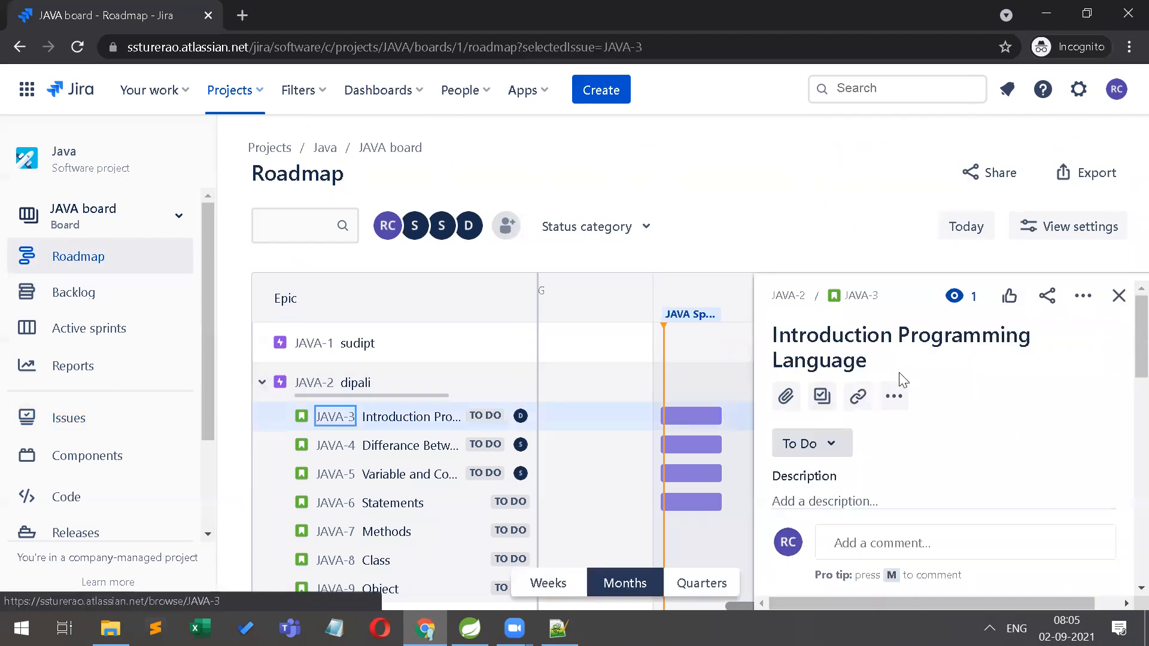
left_click(862, 296)
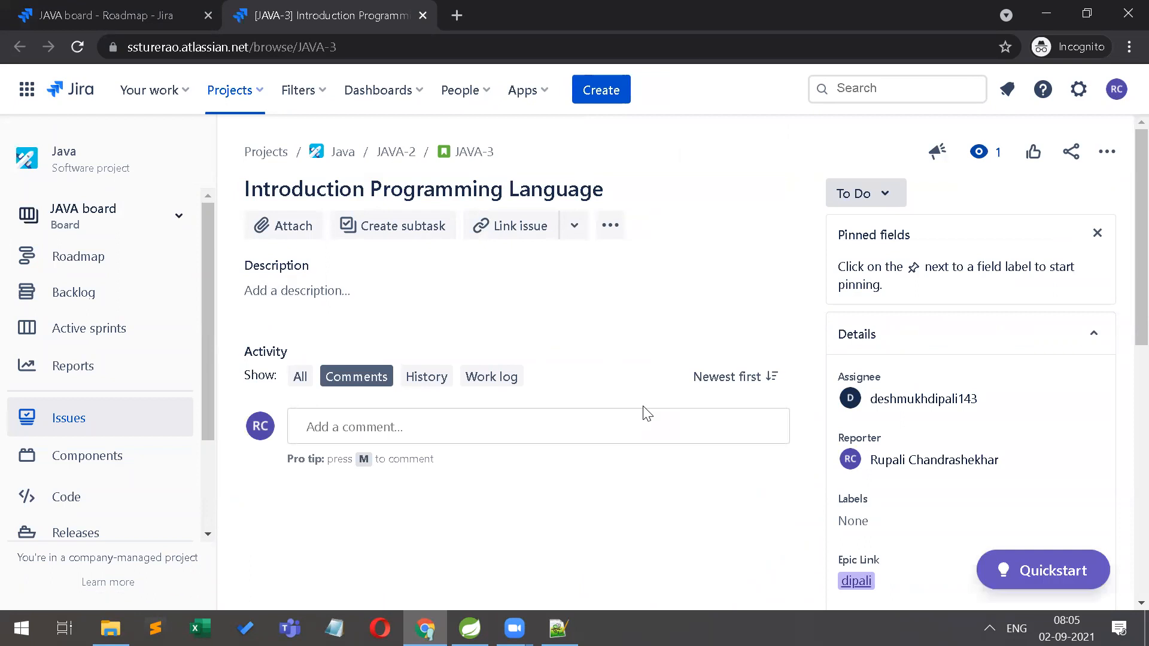
Add three subtasks named OOP, Functional and Procedure to the "Introduction Programming Language" story
left_click(379, 235)
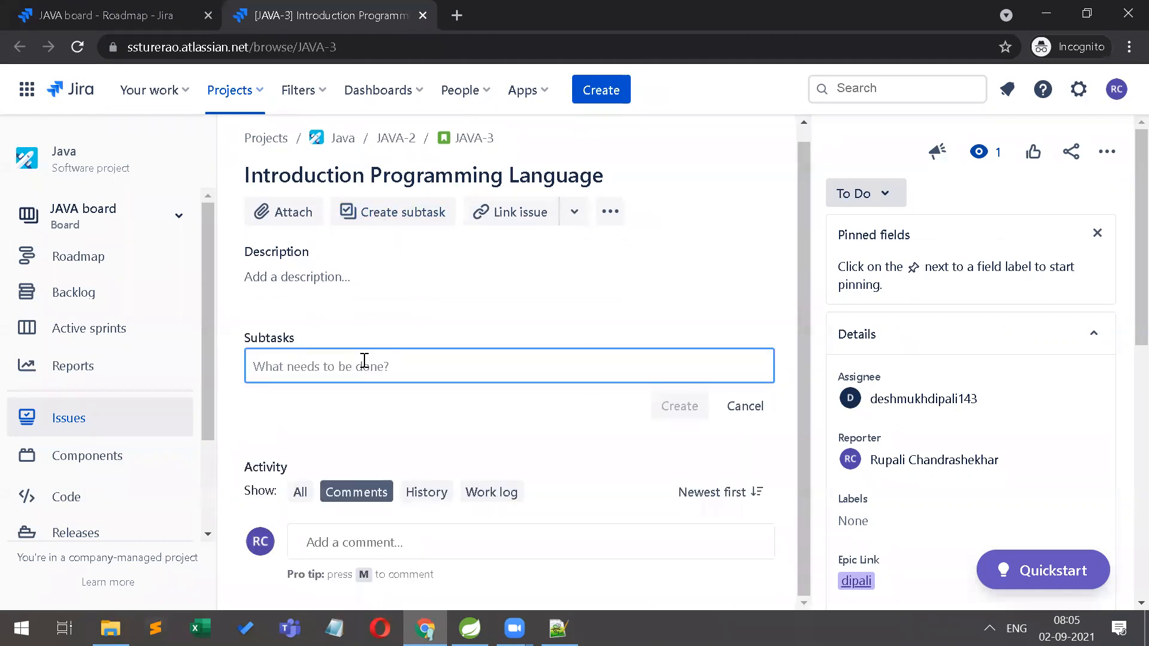
type("OOP")
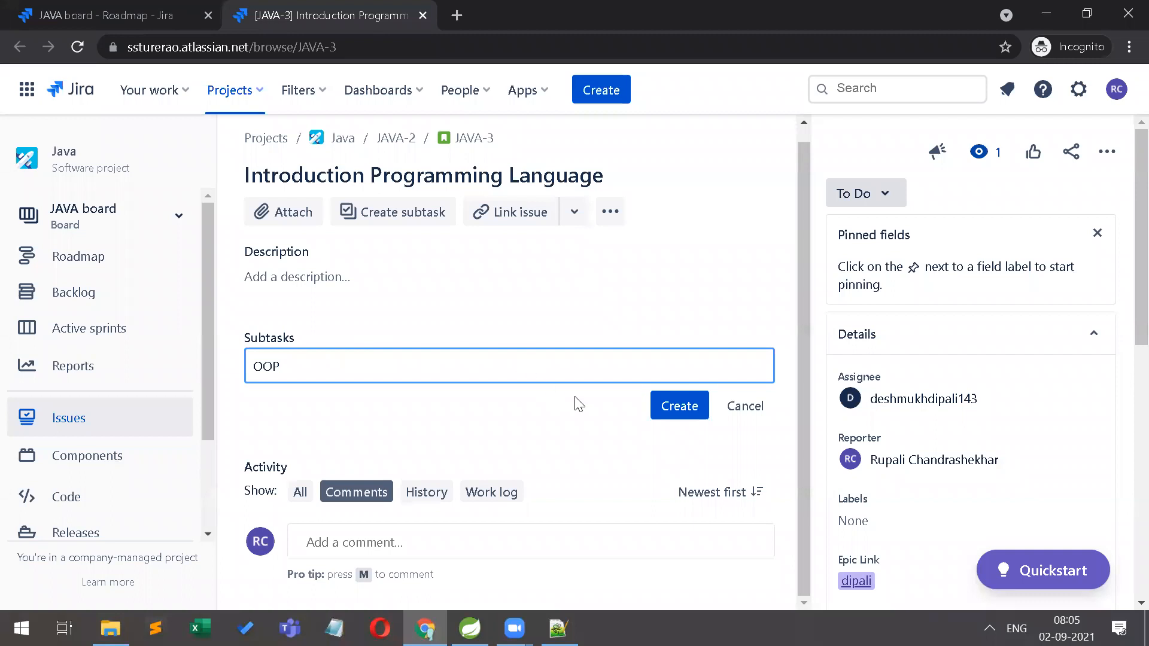
left_click(669, 412)
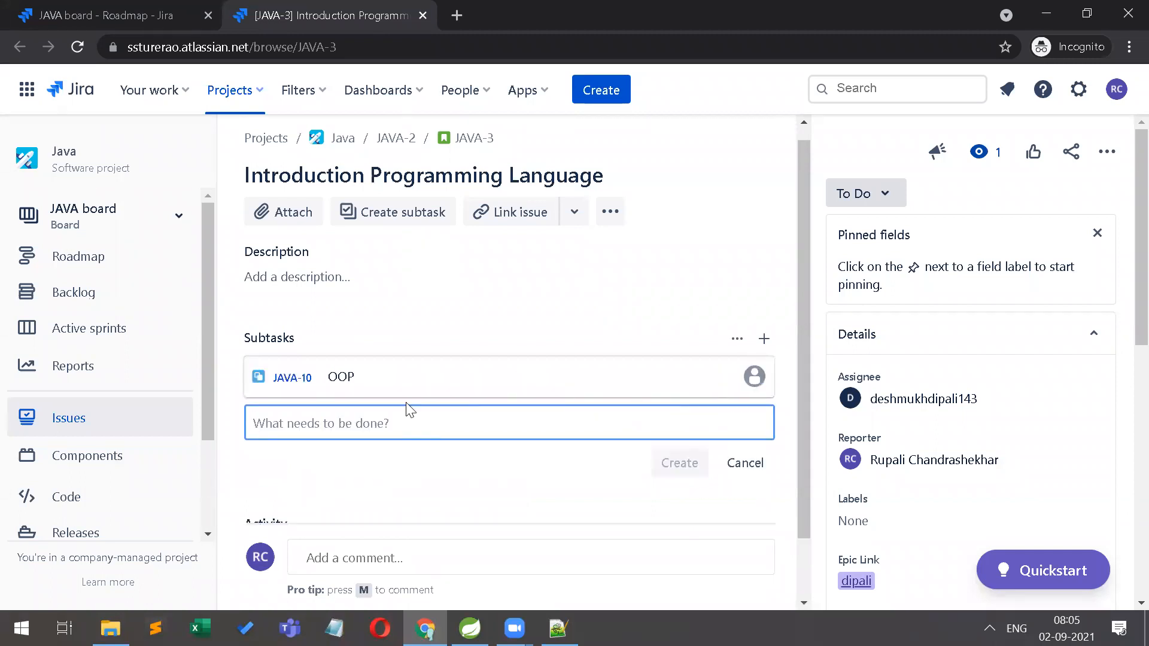
type("Function")
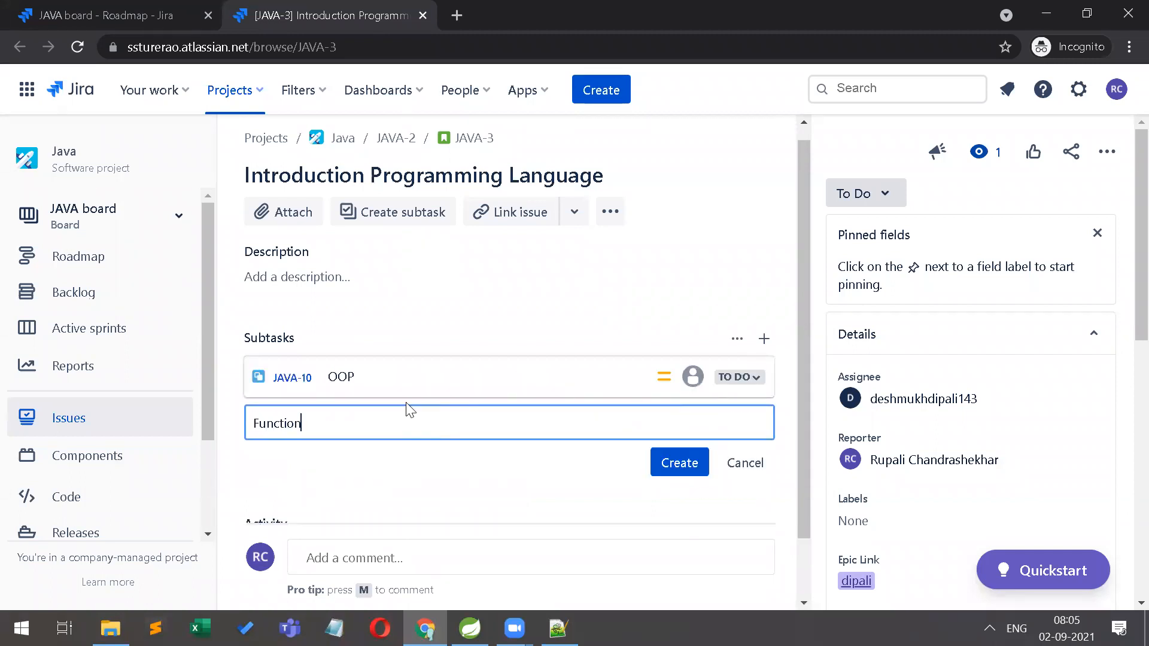
type("al")
key("Return")
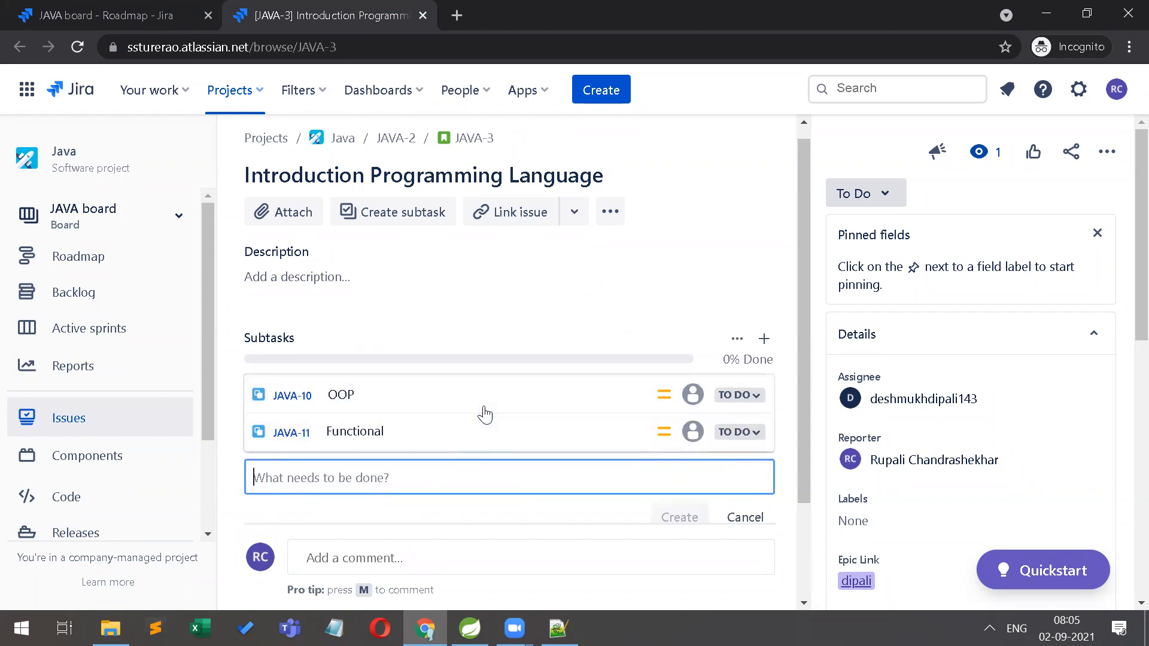
type("P")
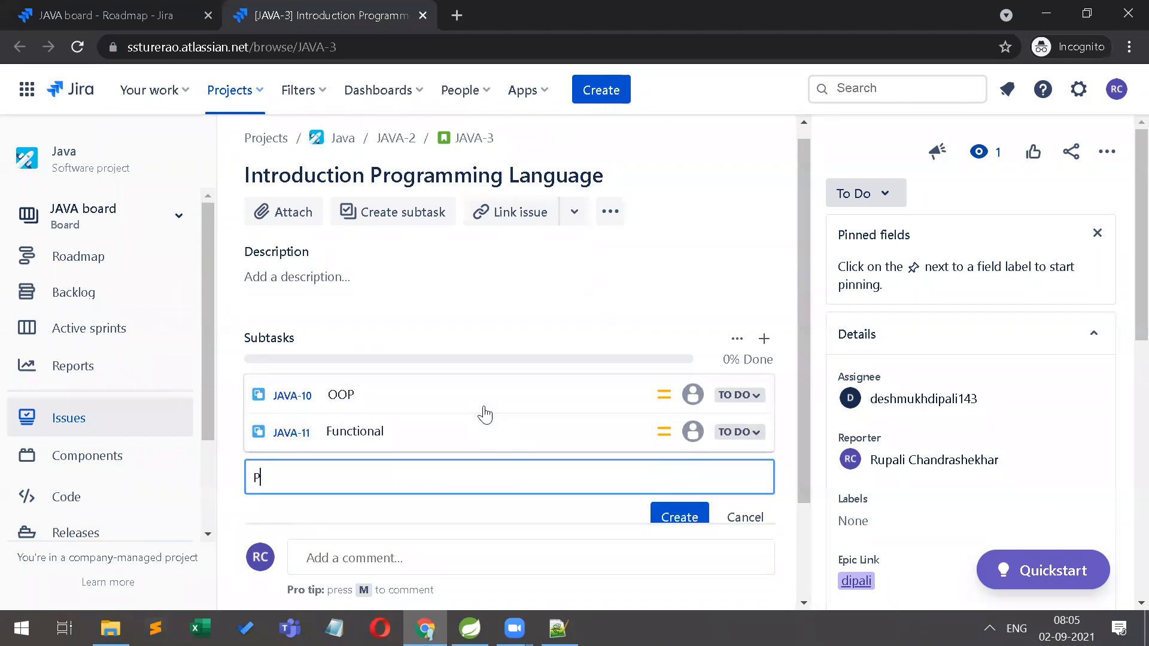
type("rocedure")
key("Return")
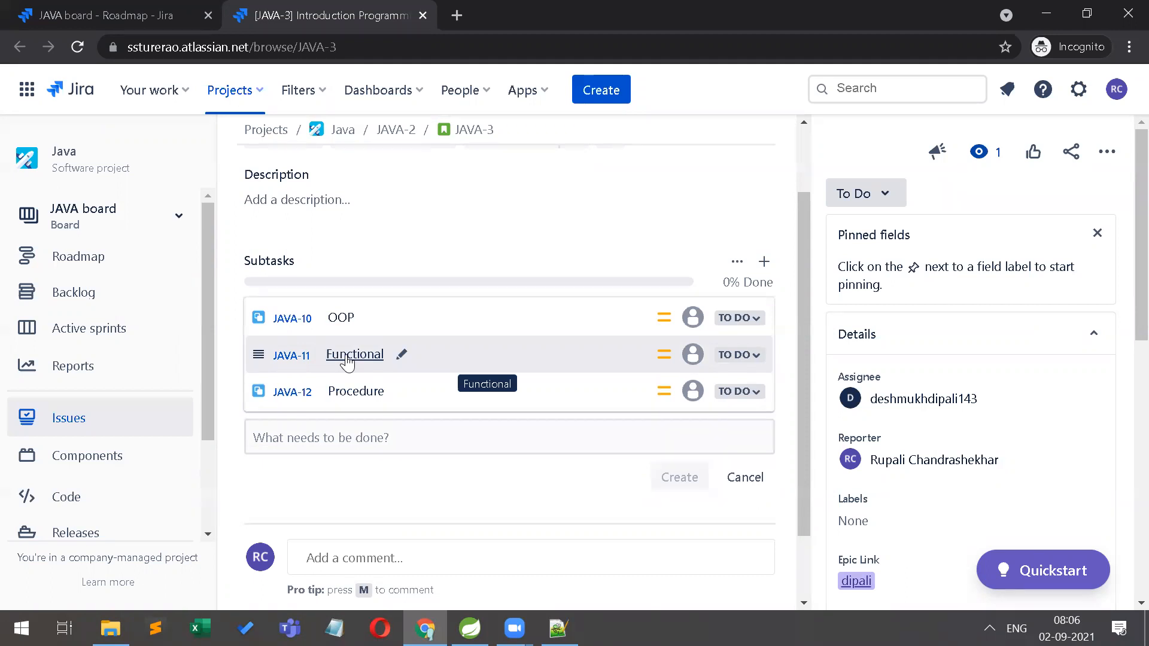
Set the story points of the "Introduction Programming Language" story to 3
scroll(958, 317, "down", 3)
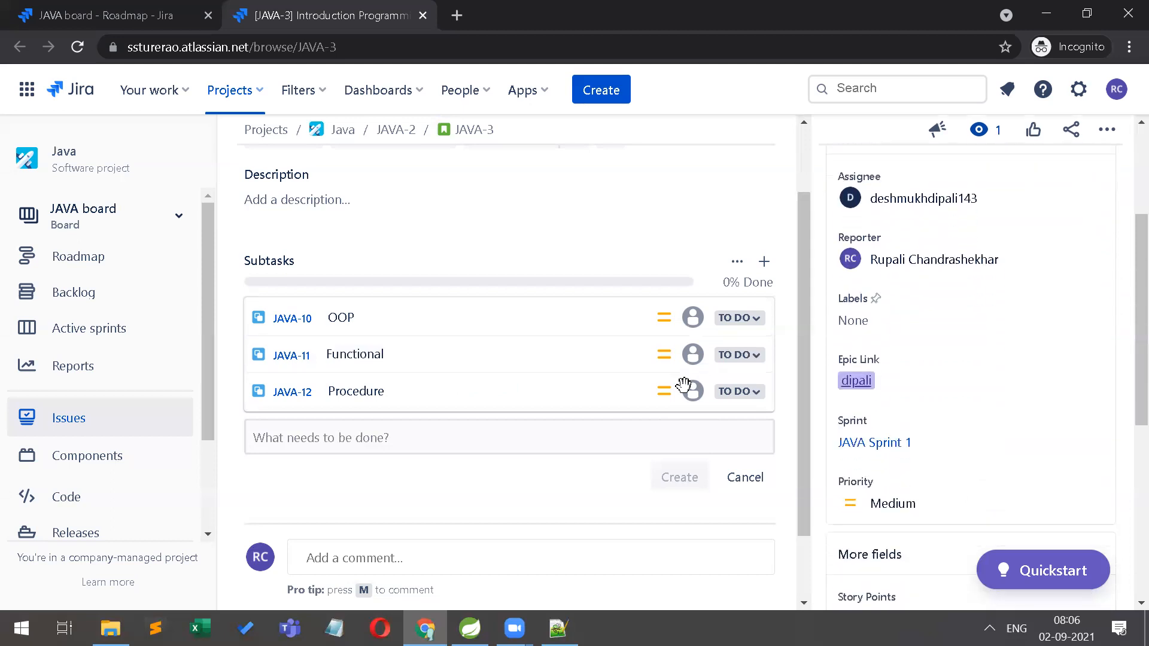
scroll(958, 317, "down", 3)
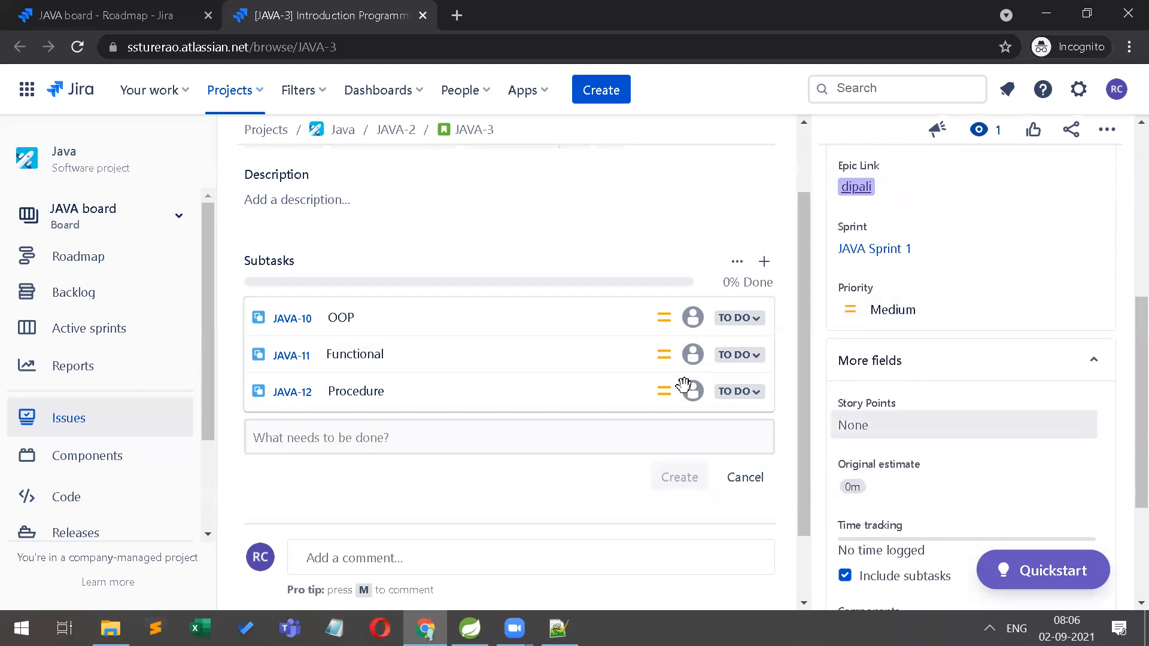
scroll(685, 386, "down", 3)
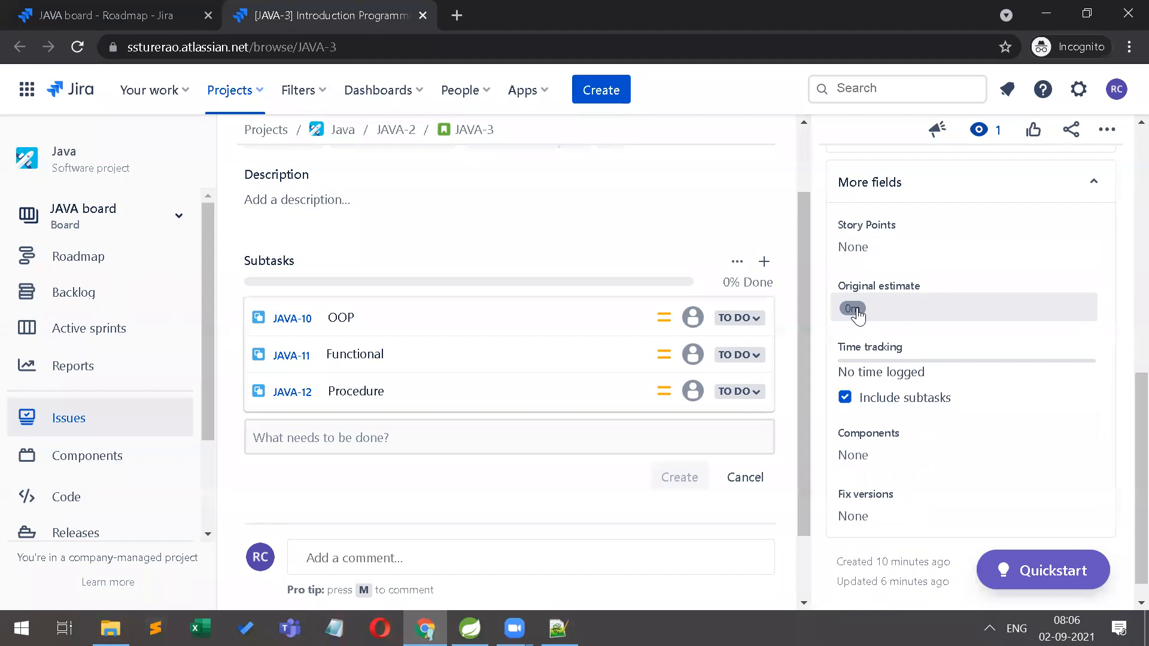
scroll(860, 299, "up", 1)
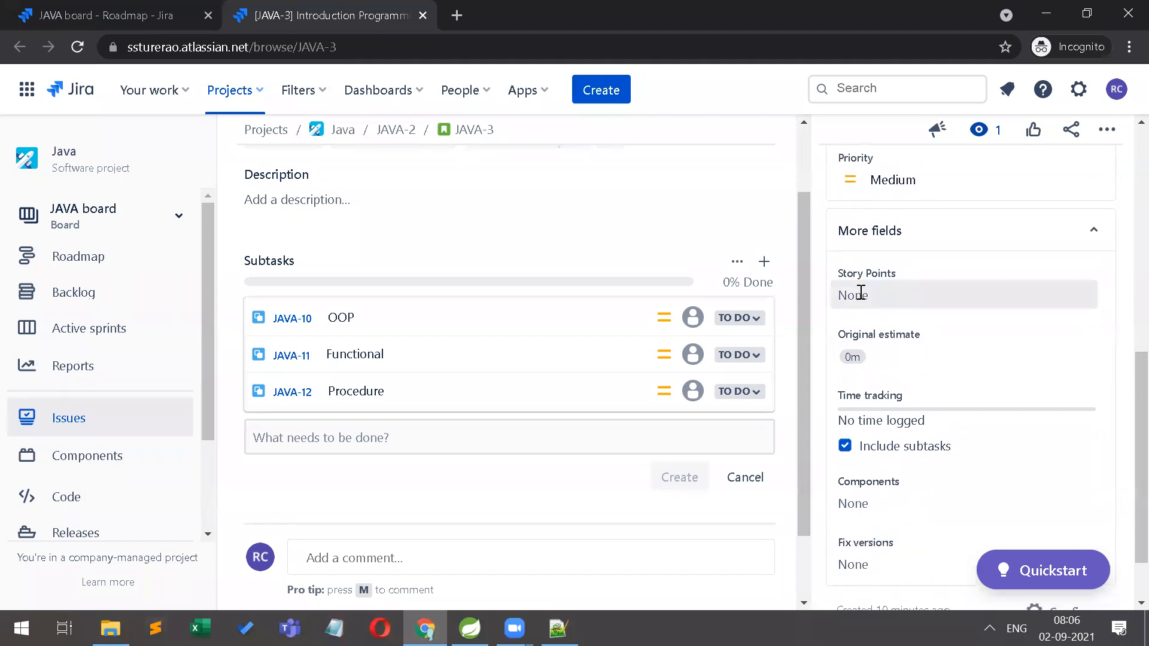
left_click(859, 295)
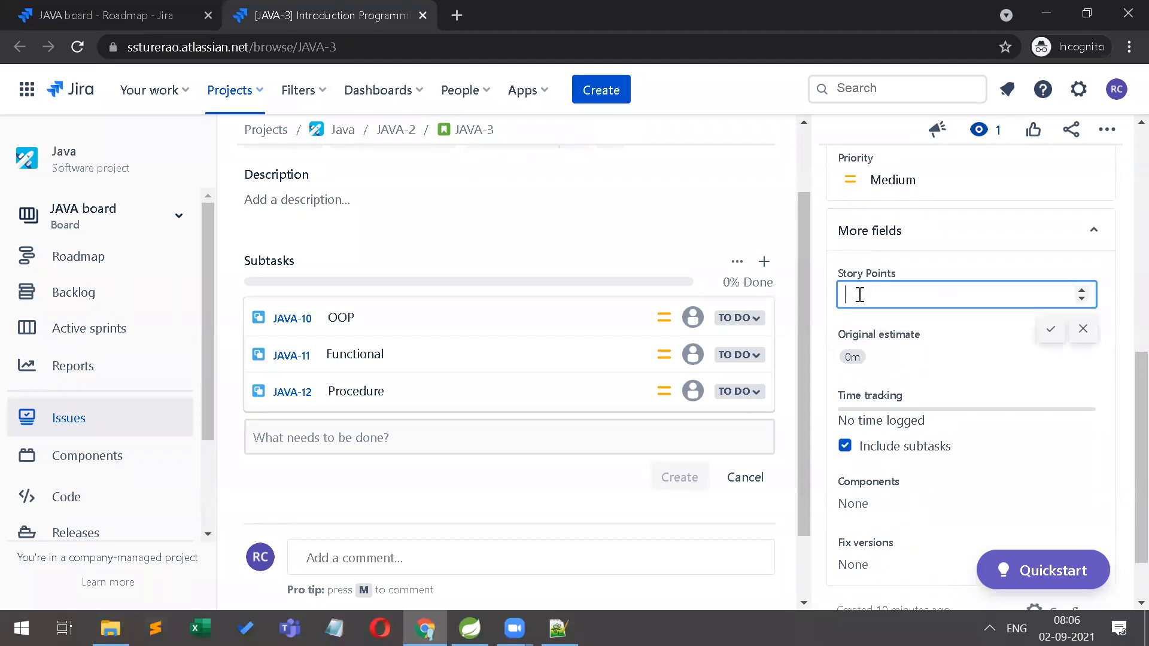
type("3")
left_click(1053, 339)
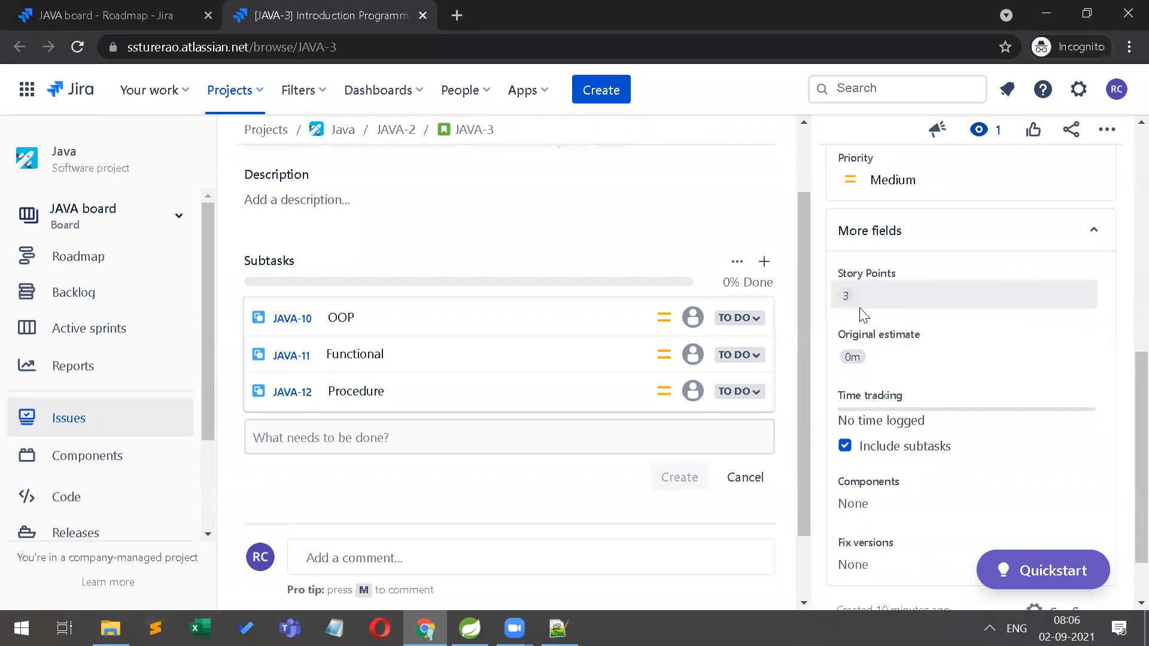
View the story's parent epic JAVA-2 with its issues and go to the Java project's sprint board
scroll(491, 275, "up", 2)
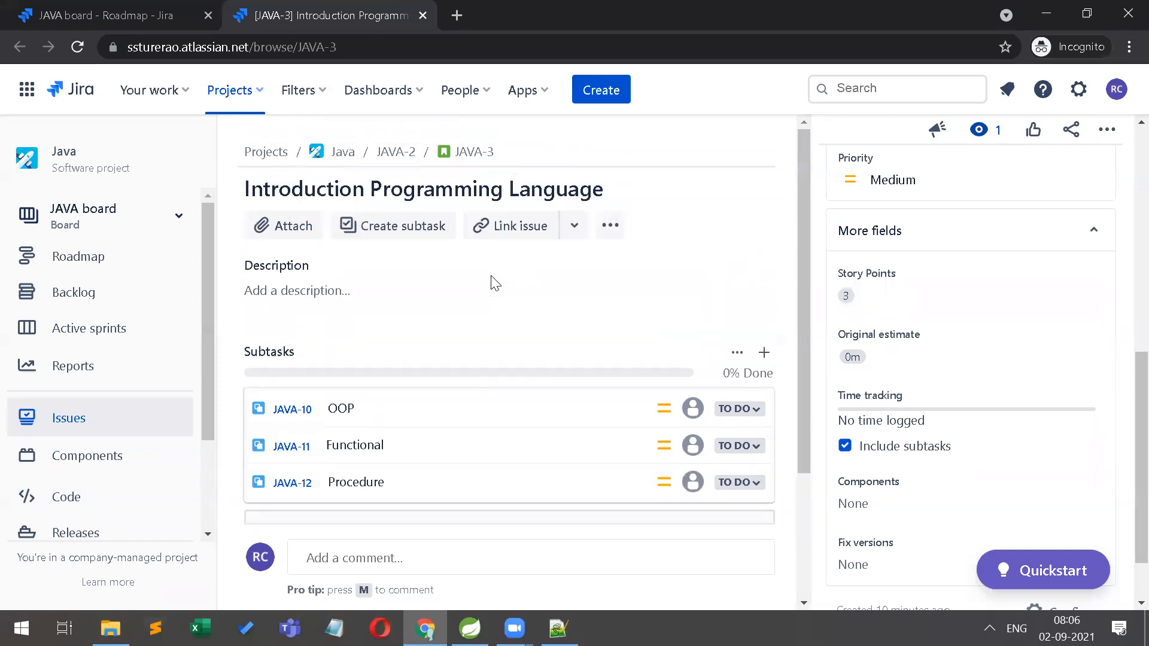
left_click(396, 152)
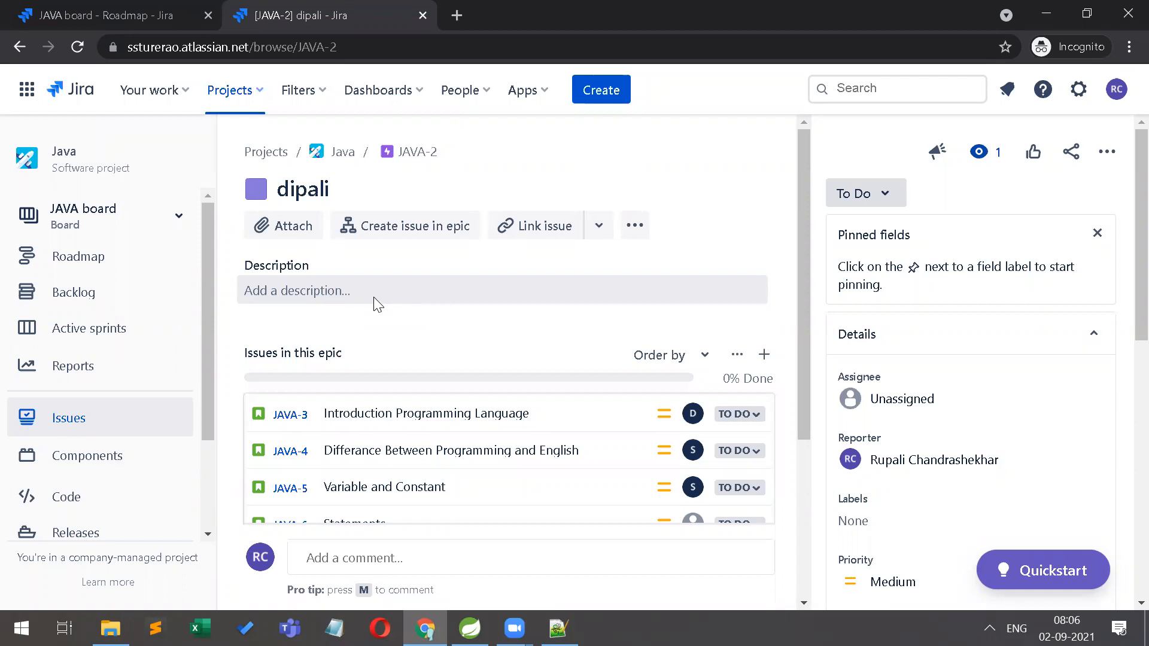
left_click(351, 152)
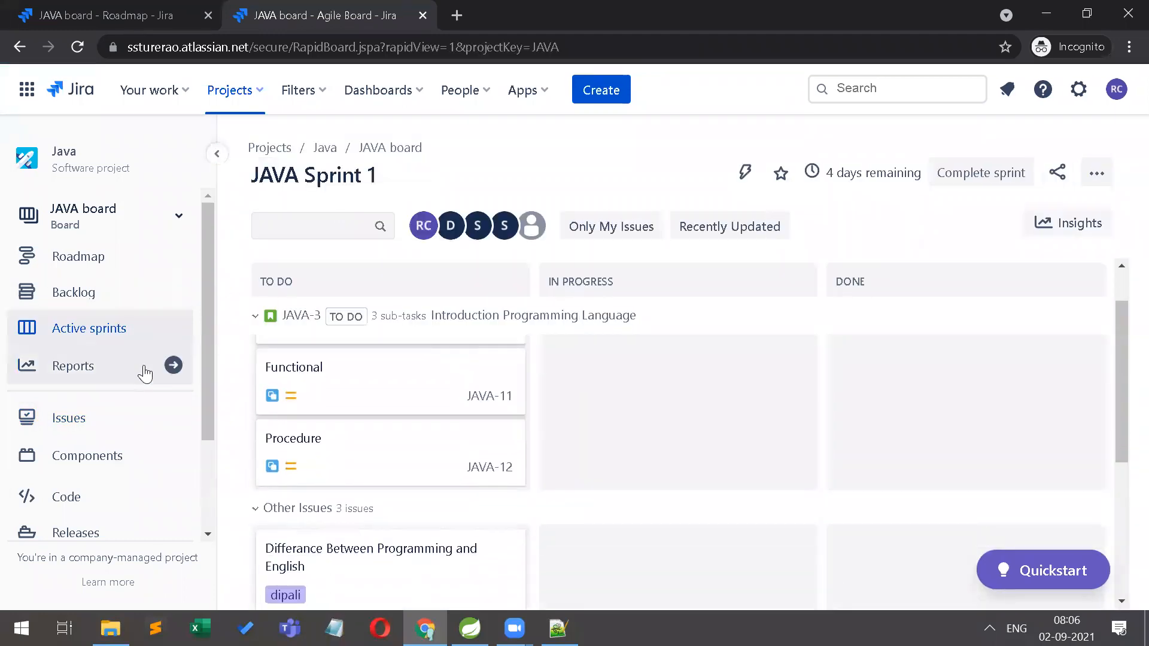
Review the subtasks under the JAVA-3 story on the JAVA Sprint 1 board and open the backlog
scroll(282, 400, "up", 1)
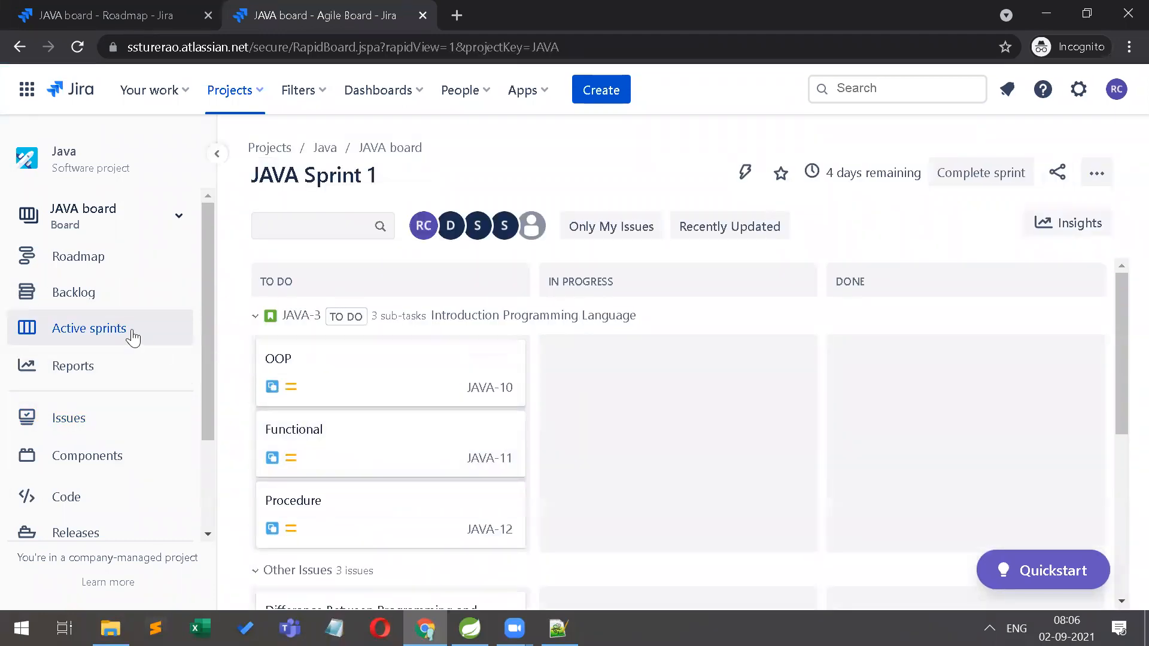
left_click(96, 292)
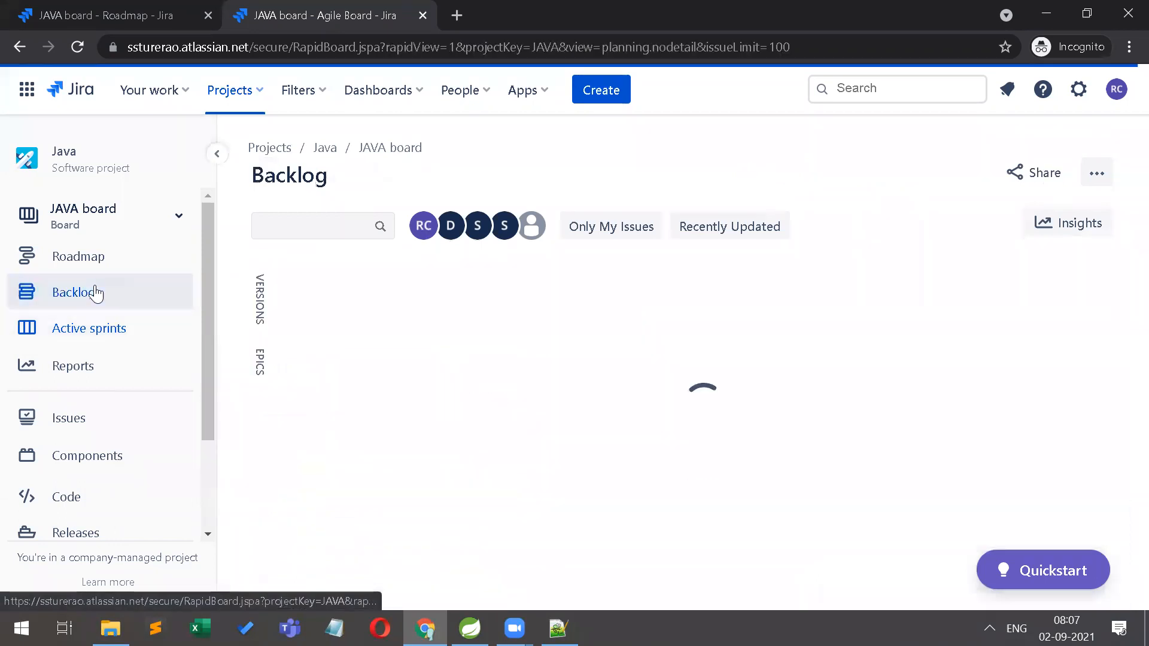